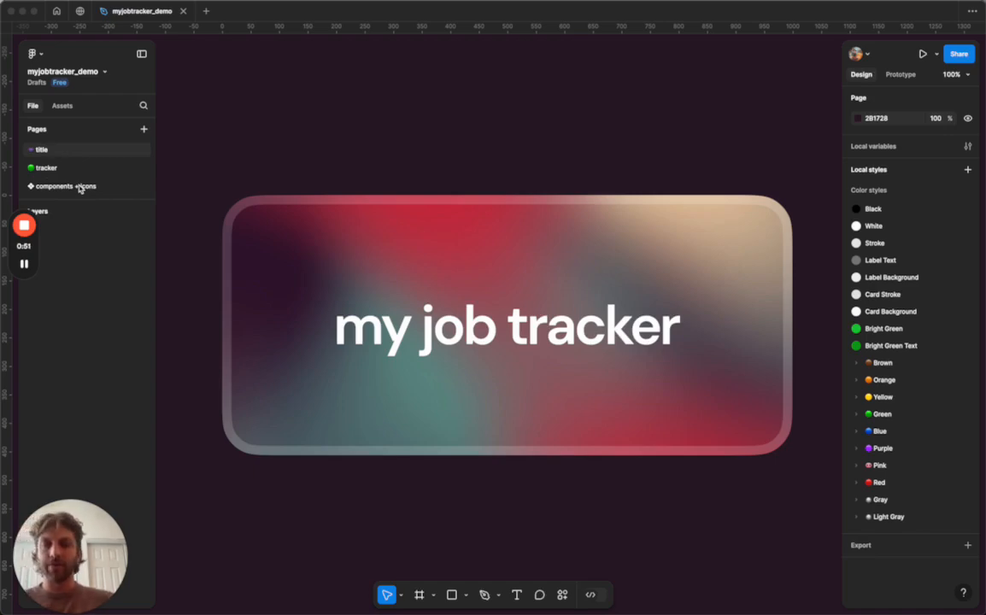
Open the tracker page and hide the editor interface so only the canvas shows.
left_click(53, 169)
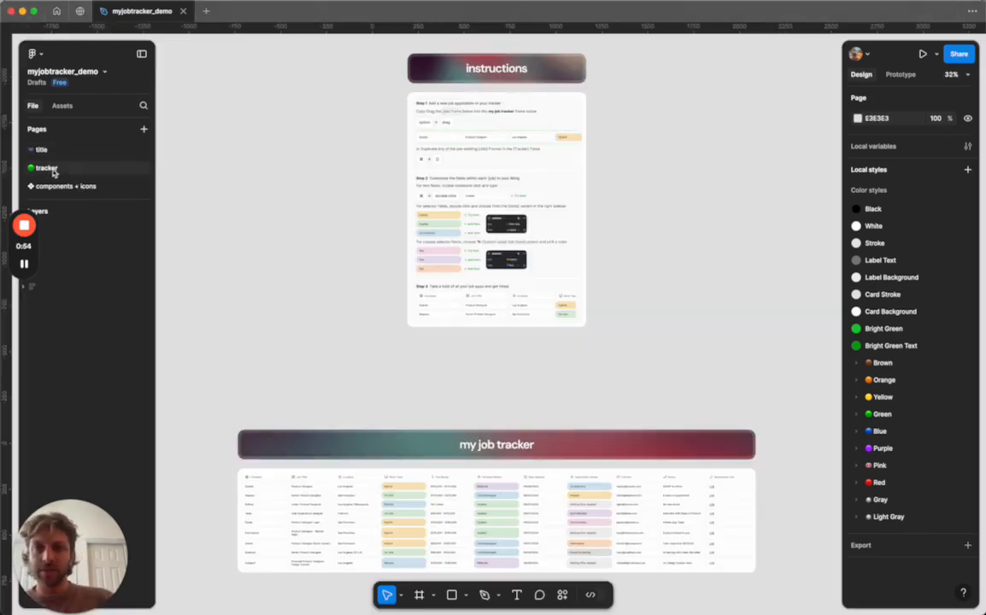
right_click(270, 166)
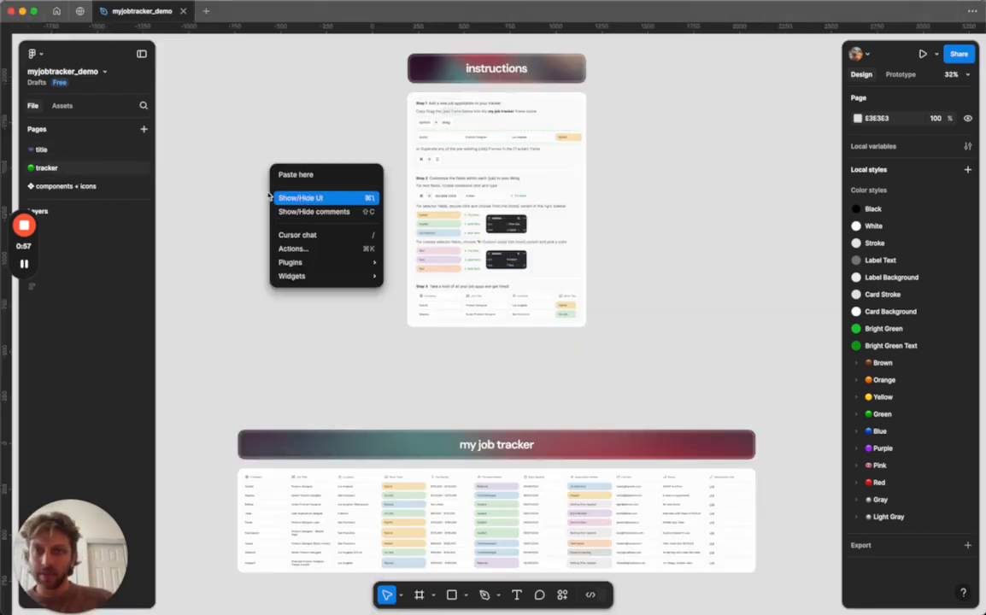
left_click(222, 171)
right_click(300, 192)
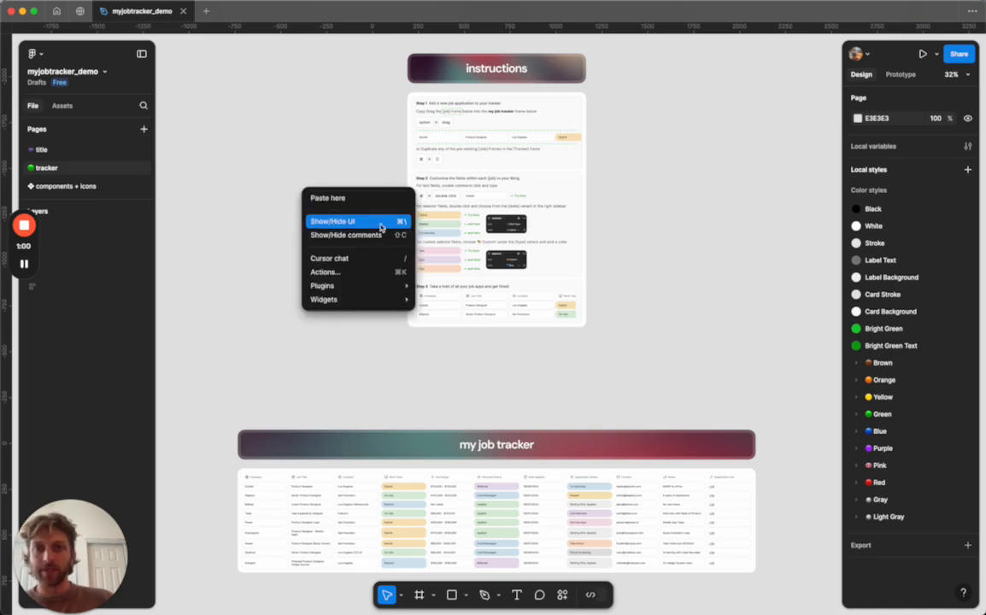
left_click(348, 226)
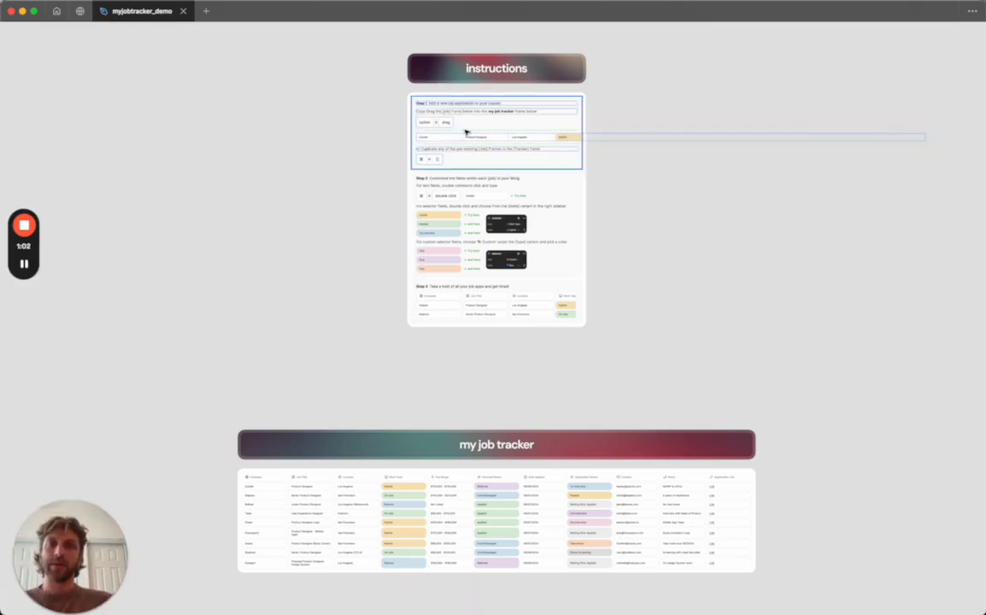
Copy the sample Quizlet job row from the Step 1 instructions into the my job tracker table.
scroll(486, 53, "up", 5)
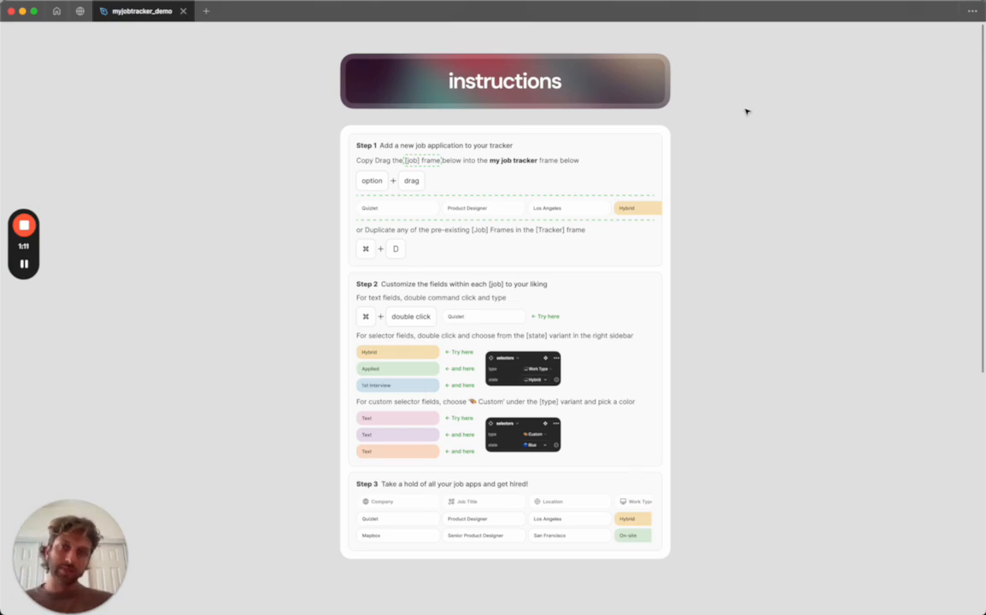
left_click(469, 213)
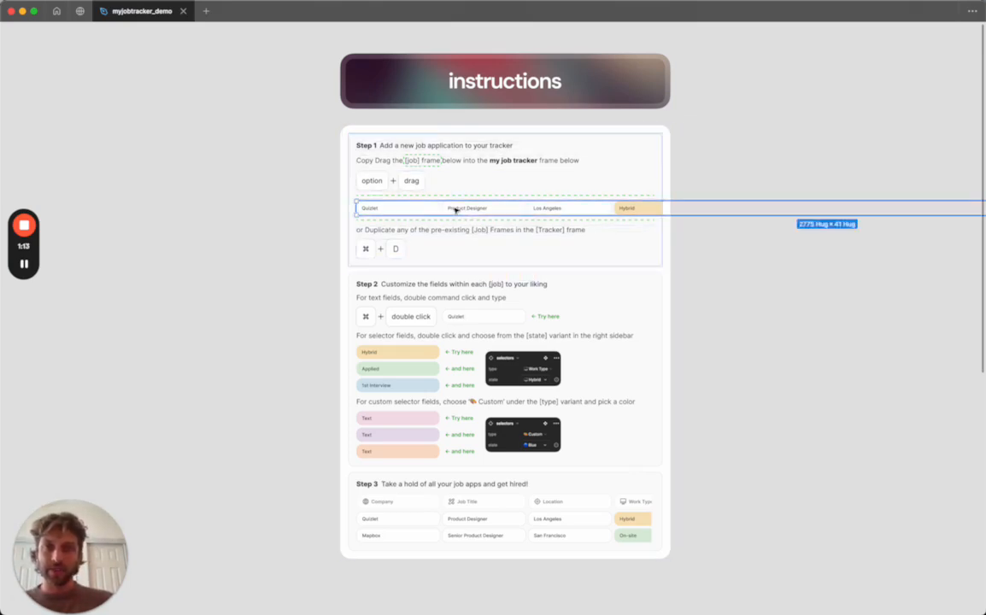
scroll(458, 214, "up", 5)
scroll(393, 211, "down", 5)
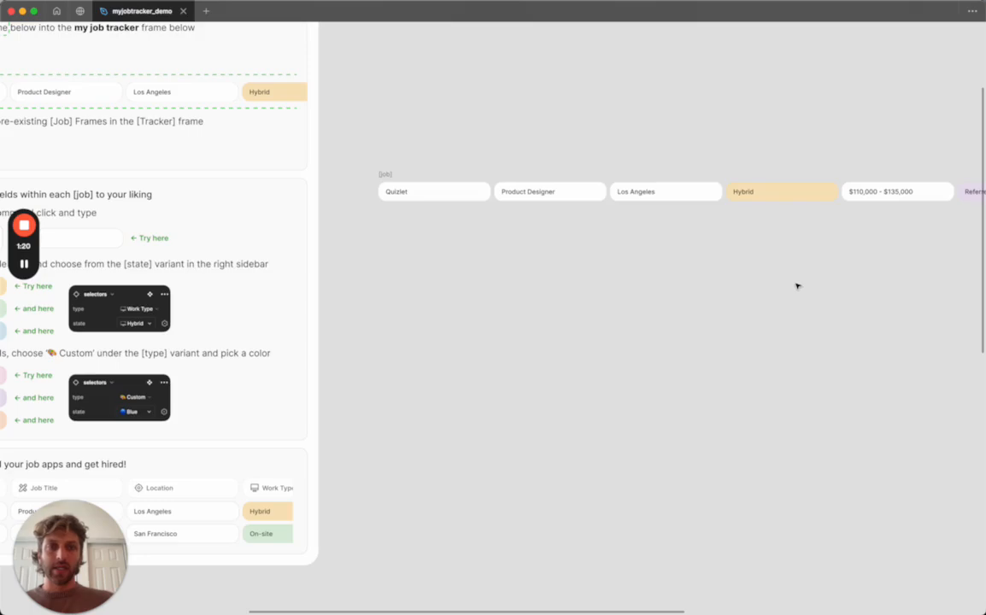
scroll(797, 286, "left", 3)
scroll(710, 260, "down", 3)
scroll(649, 244, "down", 1)
scroll(641, 241, "down", 4)
left_click_drag(681, 41, 235, 524)
Move the copied job row up and down within the table, then delete it.
scroll(235, 524, "down", 3)
scroll(235, 524, "left", 1)
key("Down")
key("Down")
key("Down")
key("Up")
key("Up")
key("Up")
key("Up")
key("Up")
key("Down")
scroll(262, 469, "up", 5)
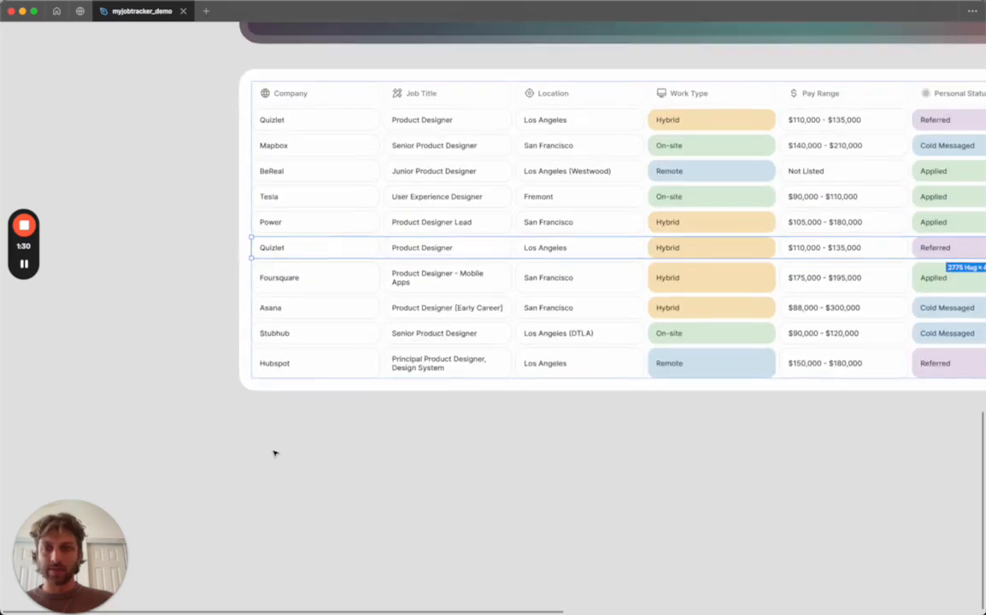
key("Up")
key("Down")
key("Down")
key("Down")
key("Down")
key("Down")
key("Up")
key("Up")
key("Up")
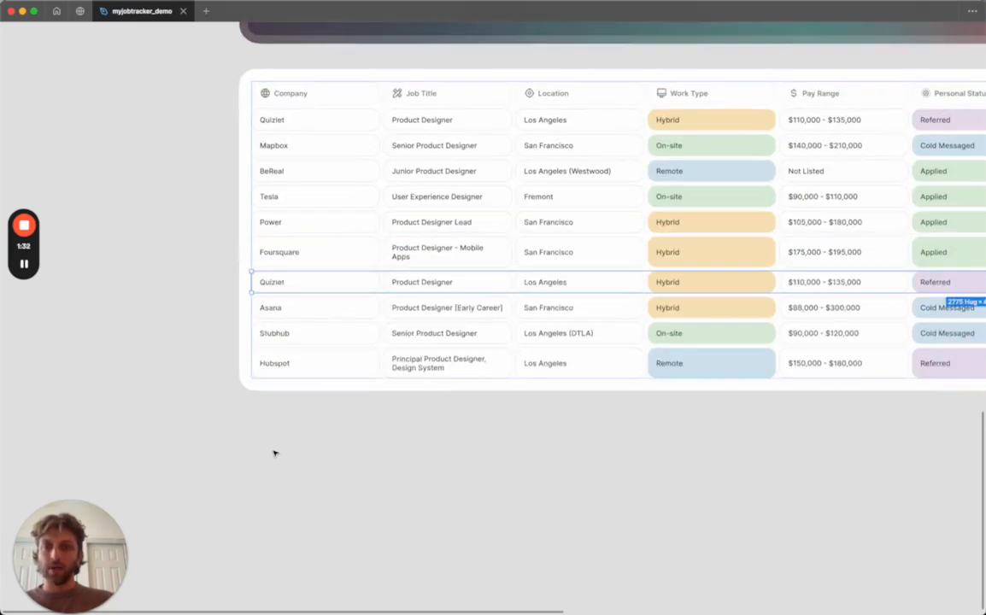
key("Delete")
Duplicate the last Hubspot job row in the tracker table.
scroll(276, 454, "down", 3)
scroll(300, 418, "up", 6)
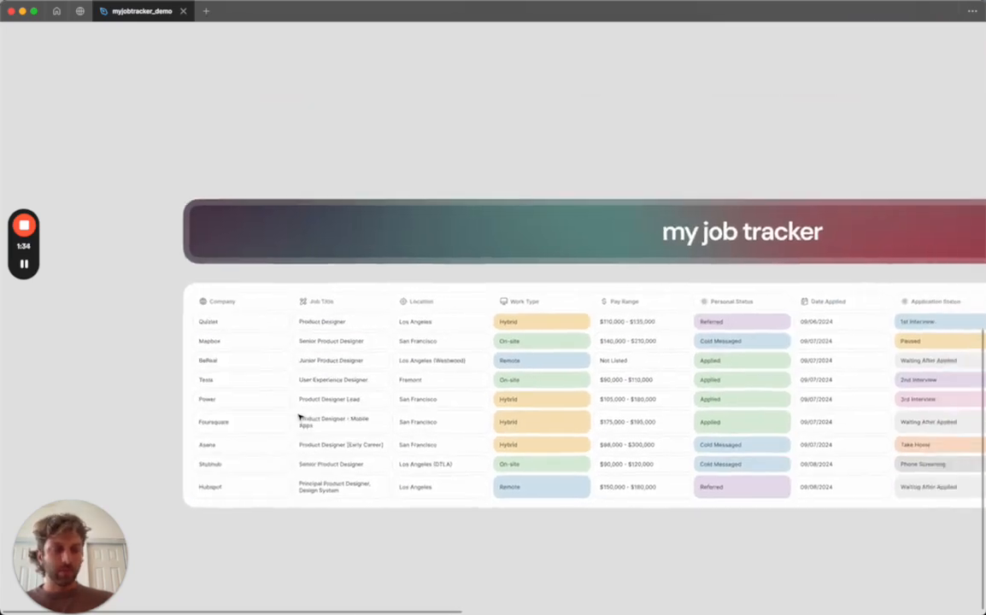
scroll(300, 418, "down", 8)
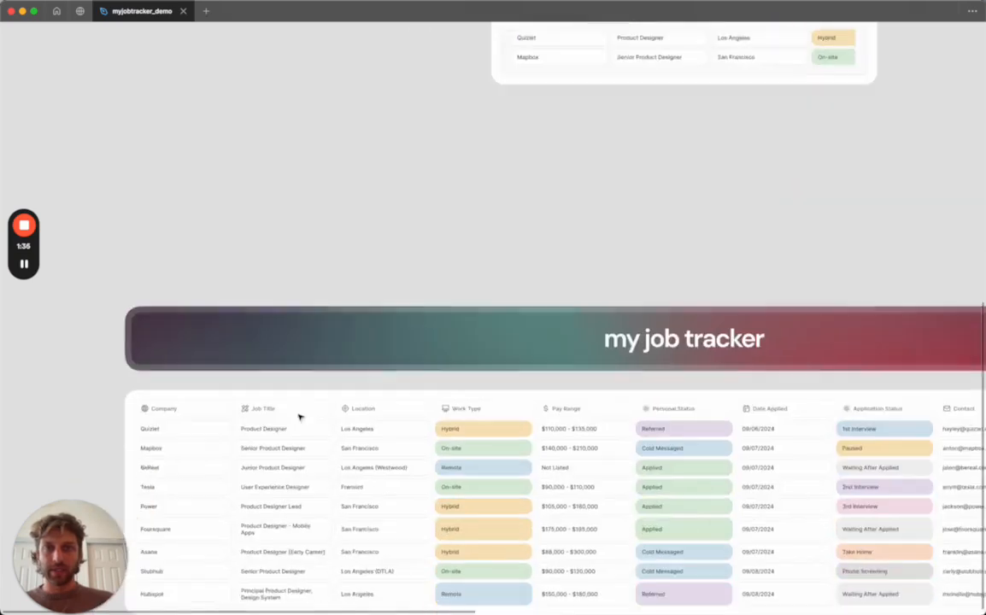
left_click(288, 387)
scroll(288, 387, "up", 5)
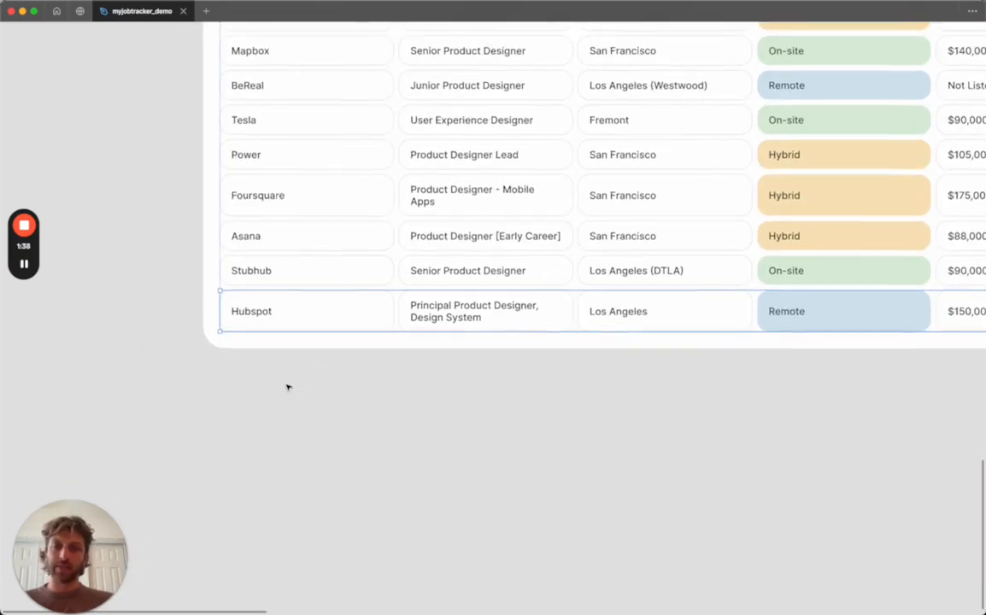
key("super+d")
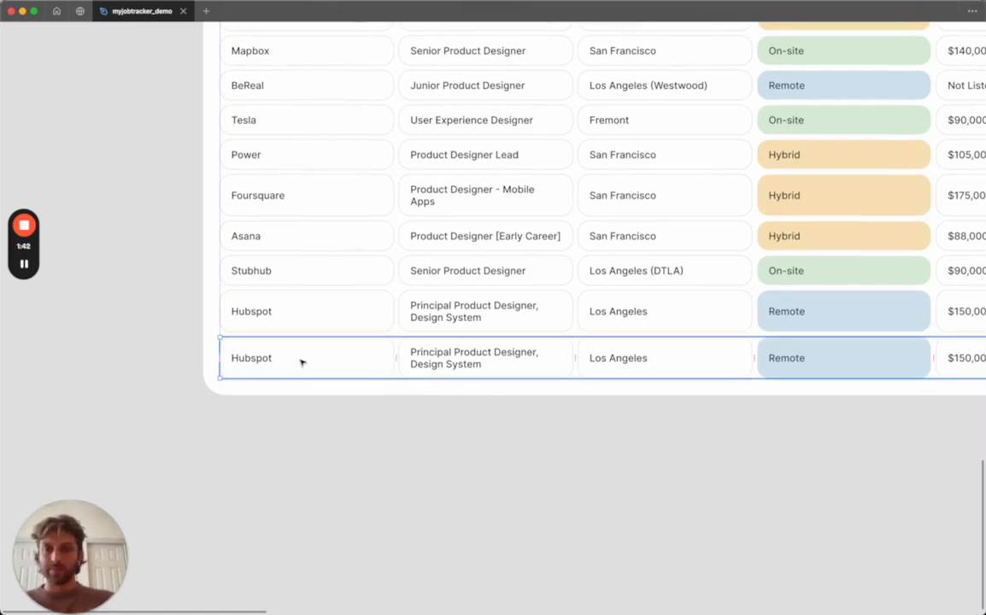
Show the editor interface again.
scroll(301, 363, "down", 5)
scroll(301, 362, "down", 3)
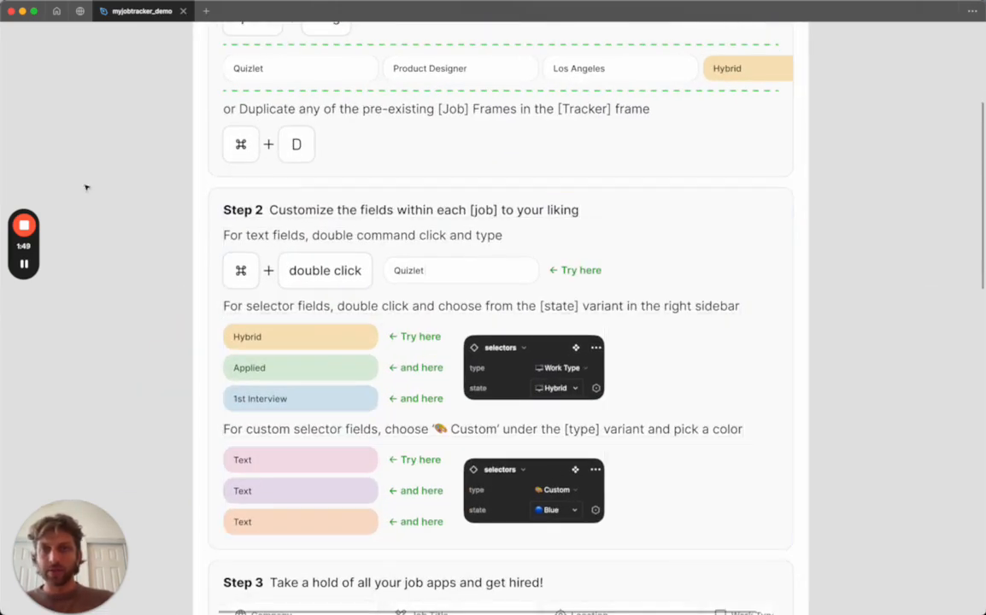
right_click(76, 166)
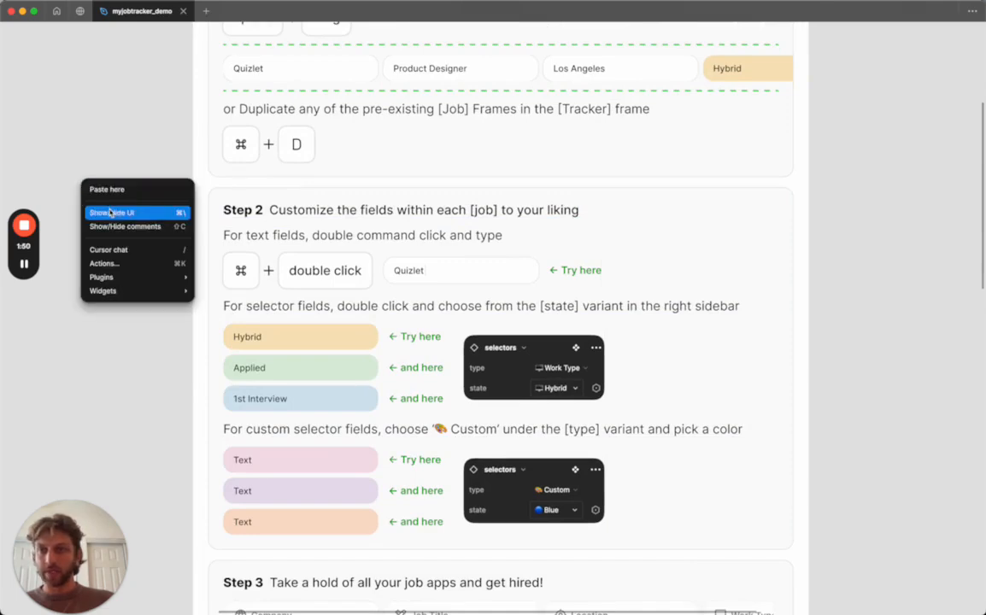
left_click(101, 190)
Edit the sample text field in Step 2 of the instructions to read Apple.
scroll(251, 237, "down", 1)
scroll(251, 237, "left", 1)
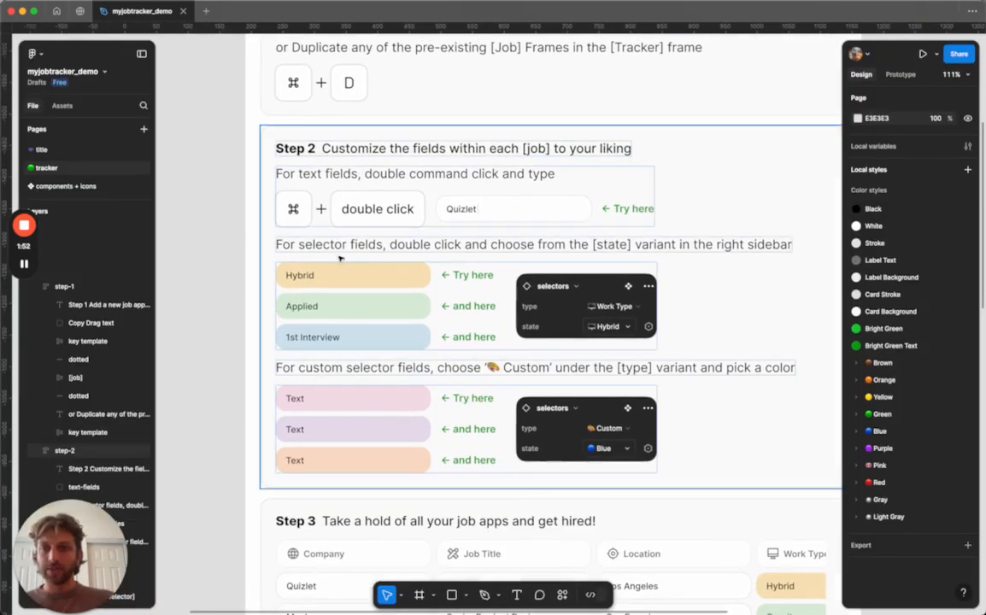
double_click(462, 210, "super")
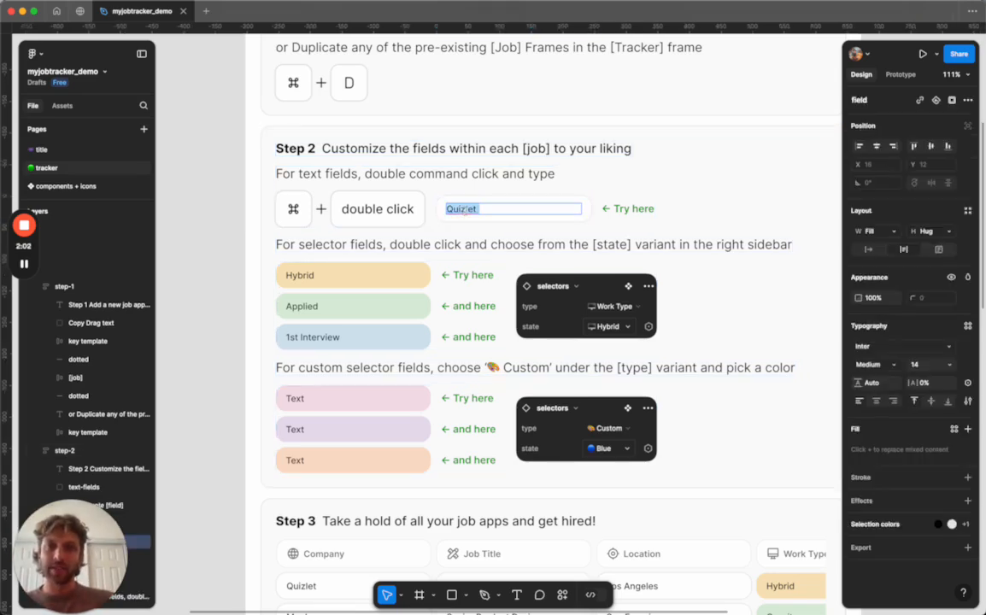
left_click(474, 211)
left_click(206, 218)
left_click(206, 218)
double_click(467, 212)
double_click(468, 211)
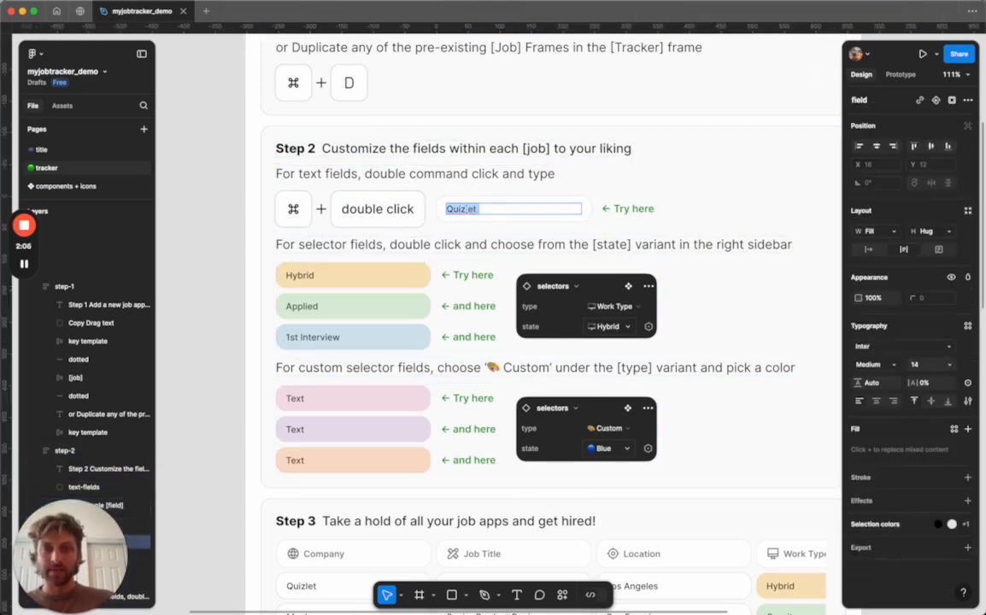
left_click(467, 208)
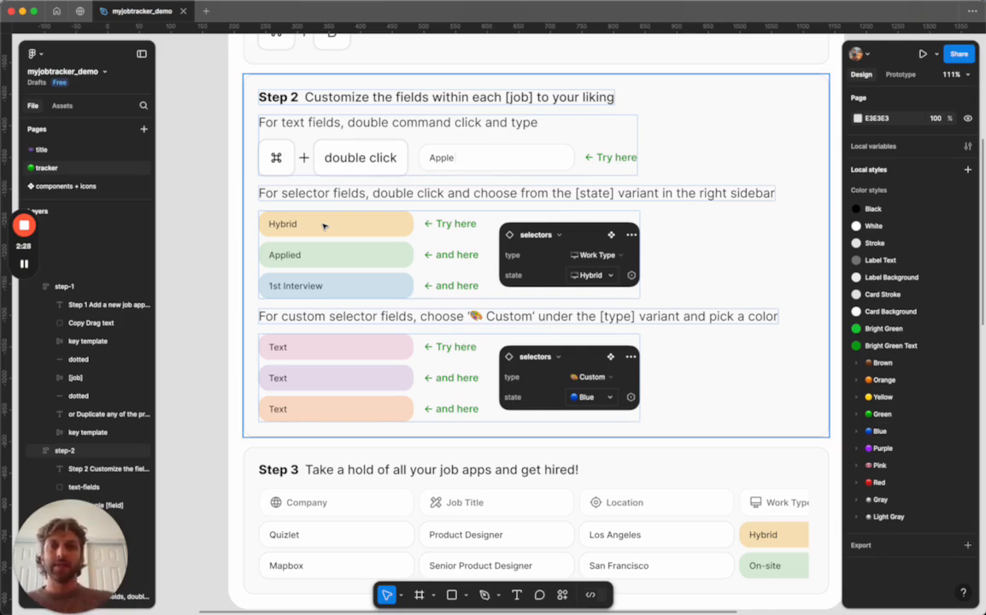
Examine the tracker table across its columns and return to the Step 2 examples.
scroll(324, 225, "down", 13)
scroll(328, 224, "up", 2)
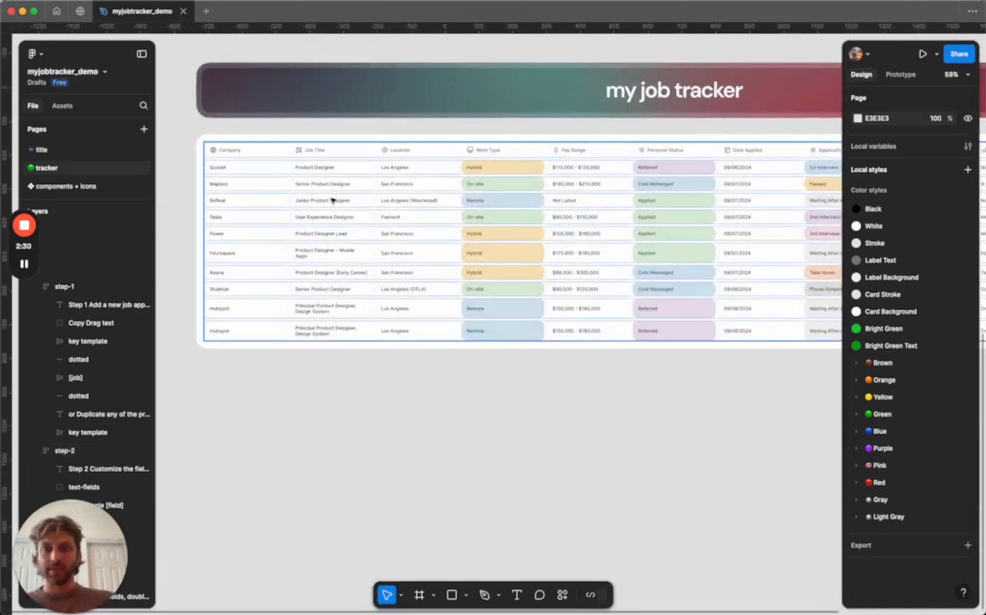
scroll(334, 200, "up", 5)
scroll(494, 225, "up", 8)
scroll(493, 225, "left", 2)
scroll(520, 205, "right", 10)
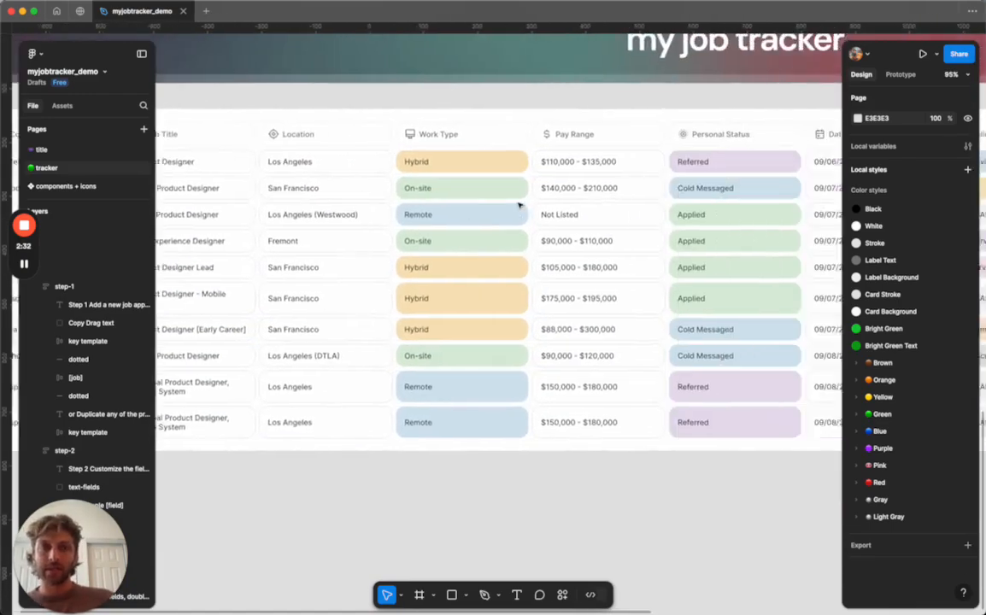
scroll(519, 205, "up", 10)
scroll(520, 205, "down", 12)
scroll(520, 205, "down", 3)
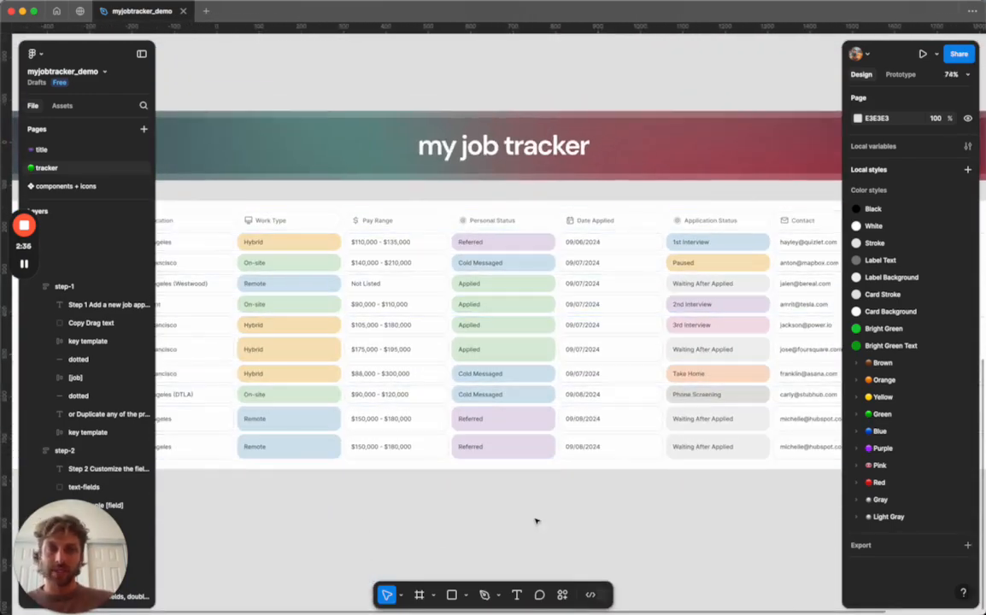
scroll(530, 519, "right", 4)
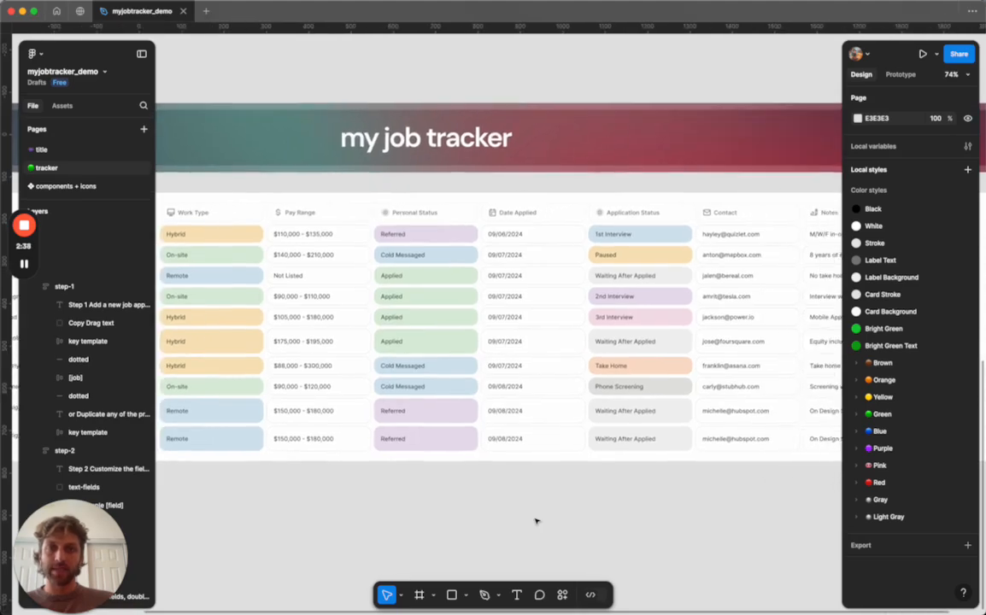
scroll(536, 520, "right", 5)
scroll(536, 521, "left", 4)
scroll(536, 520, "left", 4)
scroll(584, 224, "up", 3)
scroll(598, 162, "up", 6)
scroll(597, 162, "up", 5)
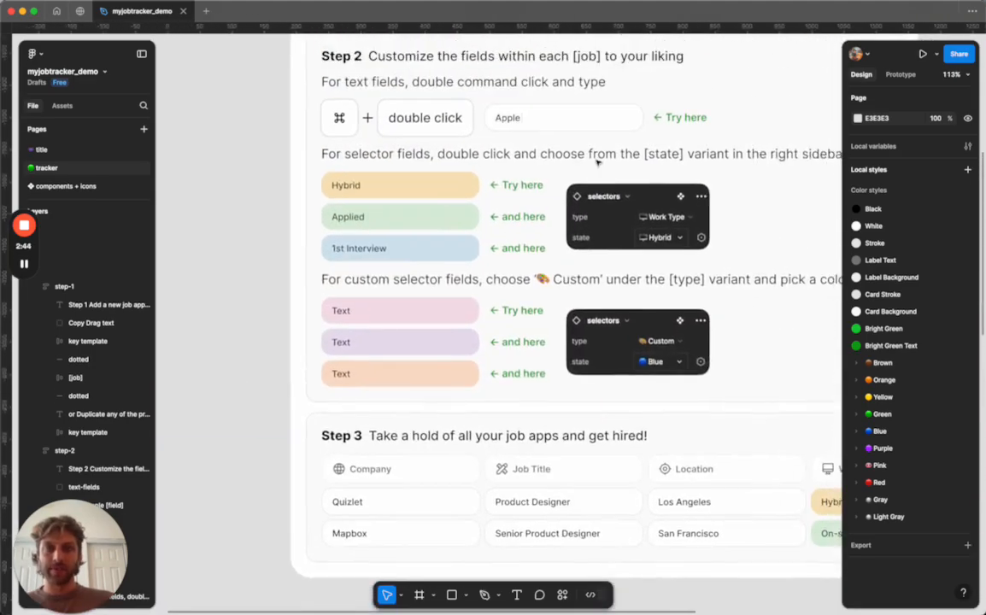
scroll(598, 162, "up", 5)
Set the first sample selector's state to Remote, keeping its type as Work Type.
left_click(361, 270)
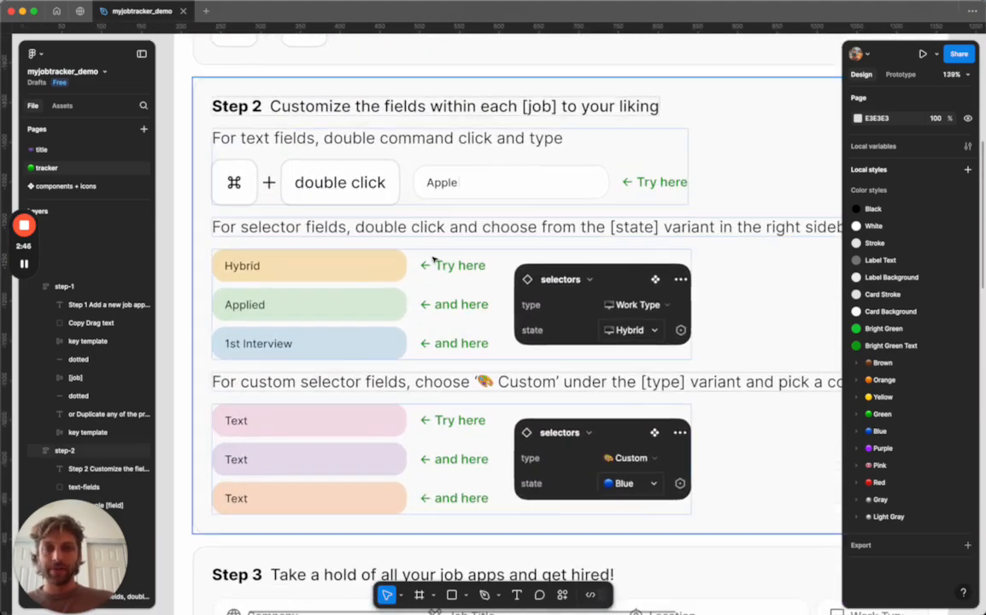
left_click(361, 271)
double_click(361, 270)
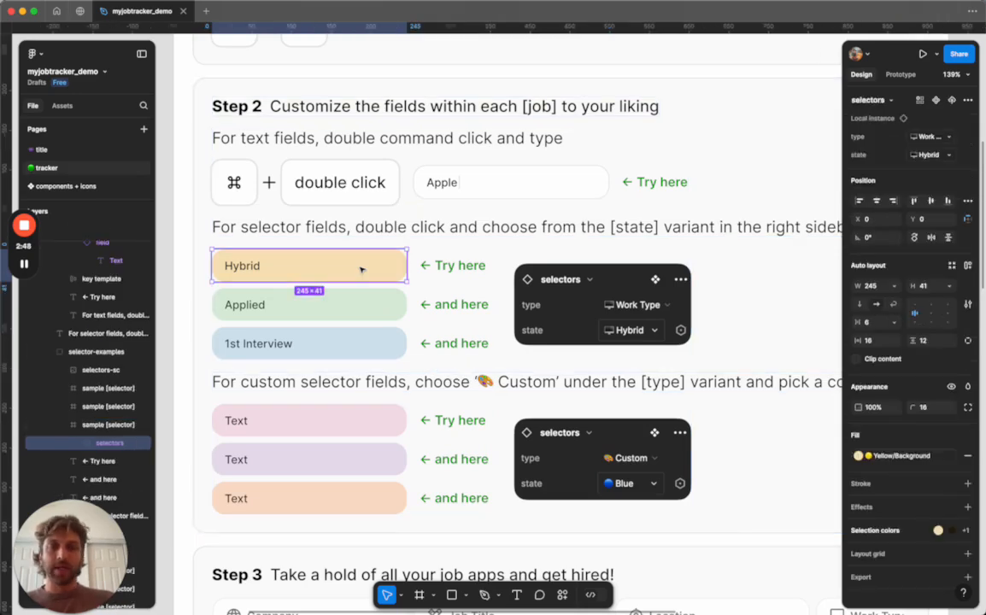
left_click(949, 138)
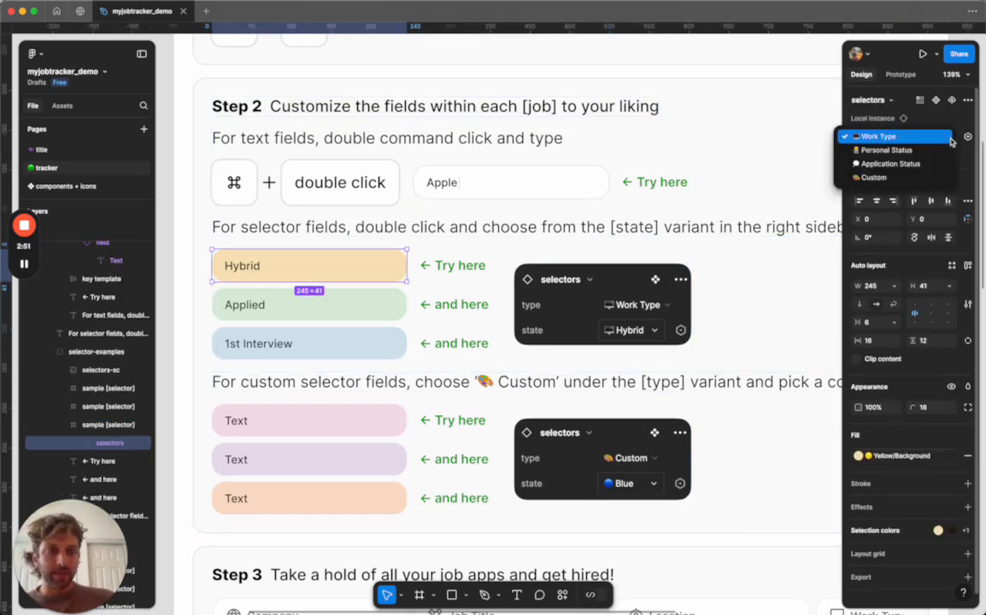
left_click(908, 139)
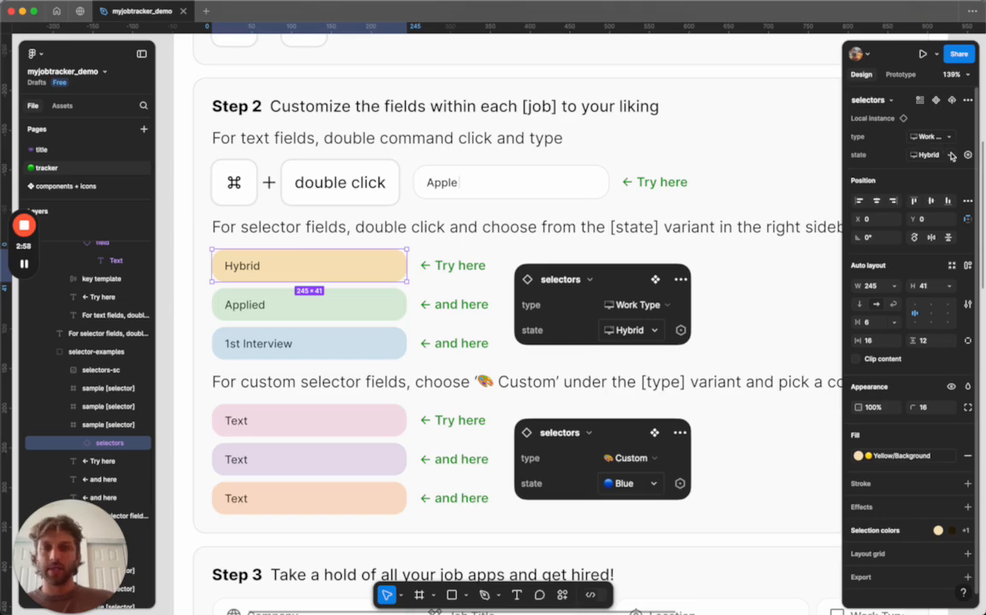
left_click(952, 156)
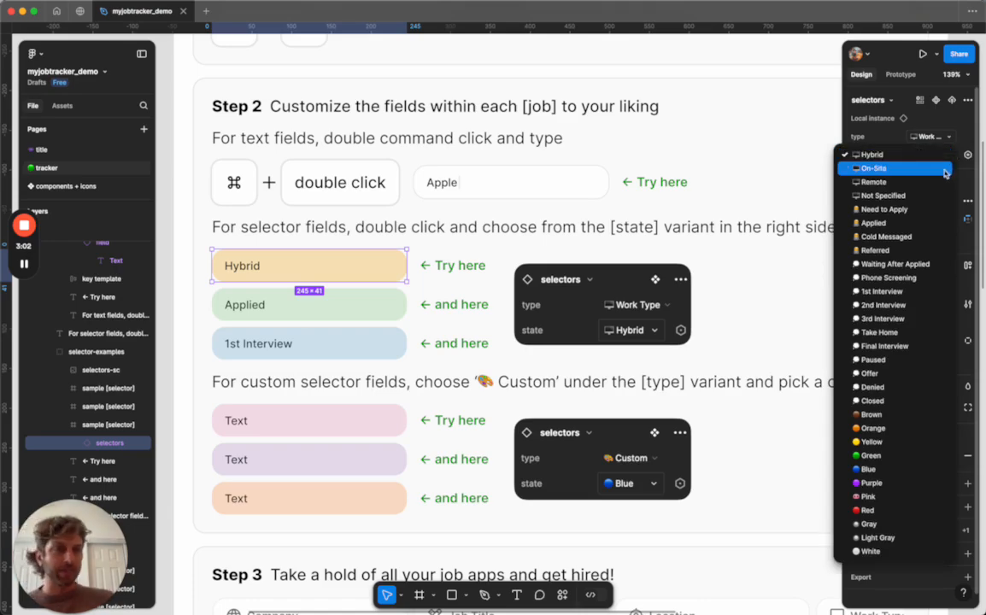
left_click(944, 185)
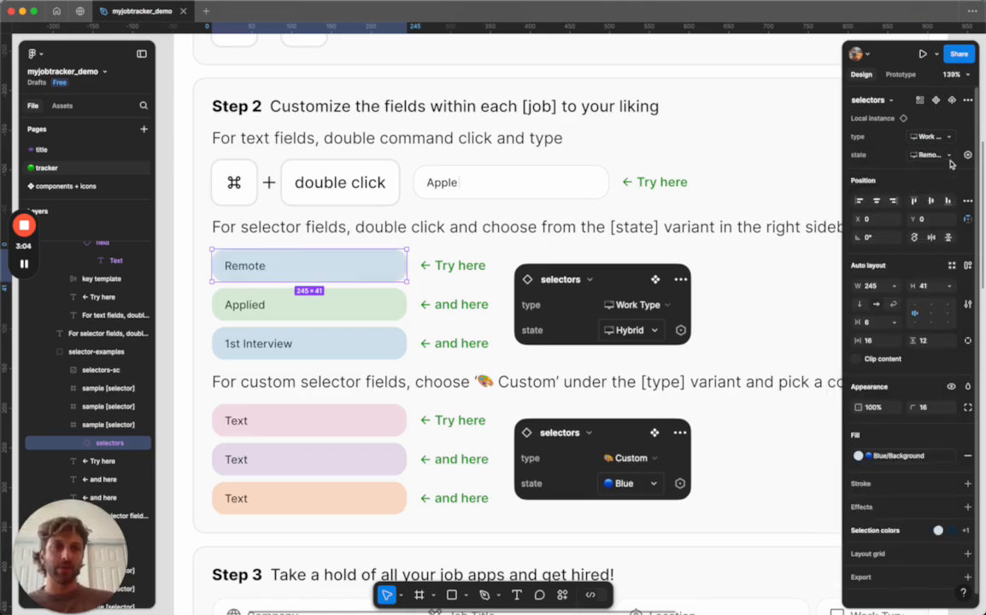
Set the second sample selector's state to Referred.
left_click(317, 314)
double_click(317, 315)
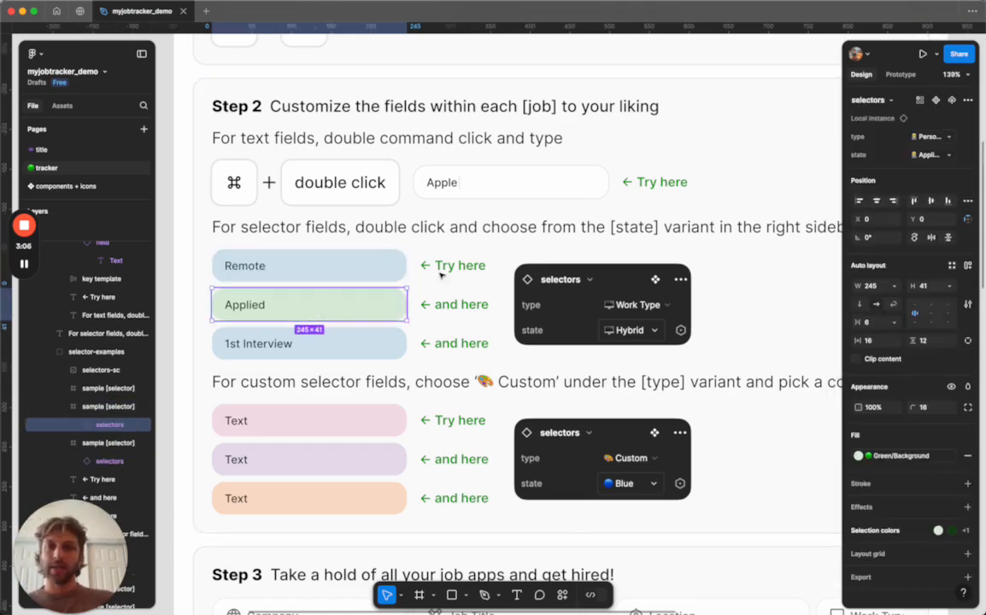
left_click(951, 155)
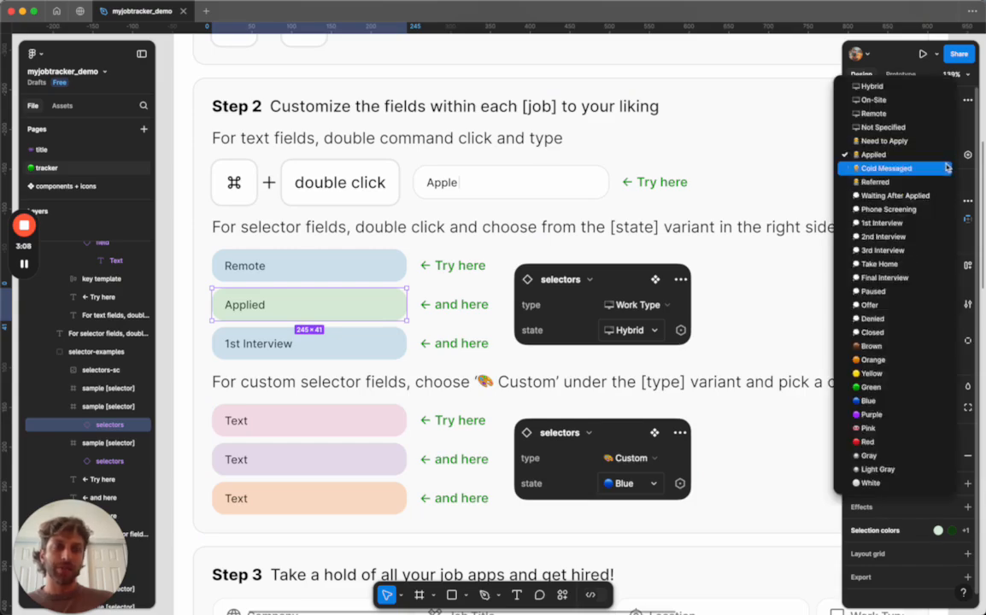
left_click(947, 167)
left_click(946, 164)
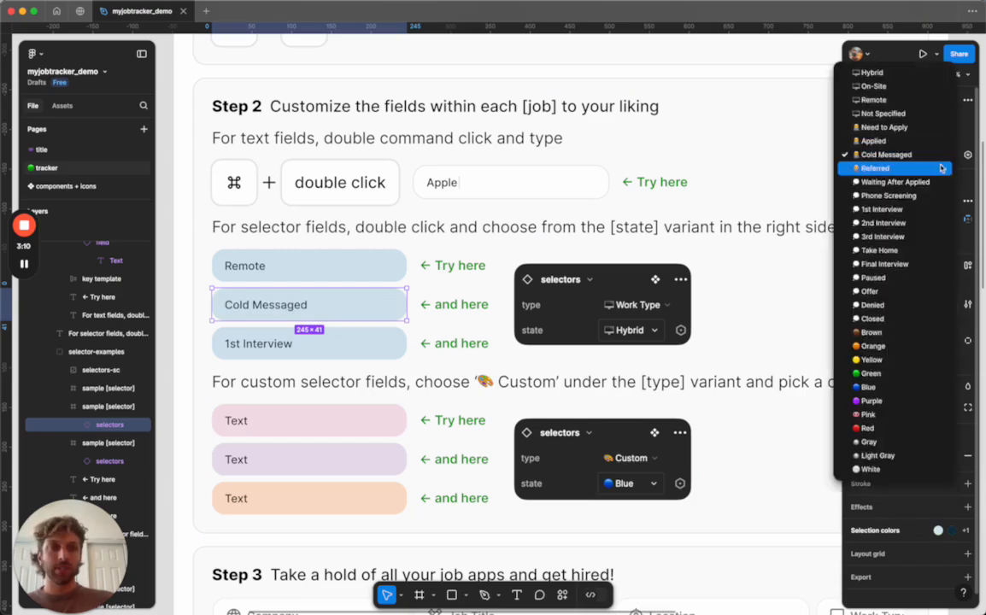
left_click(936, 169)
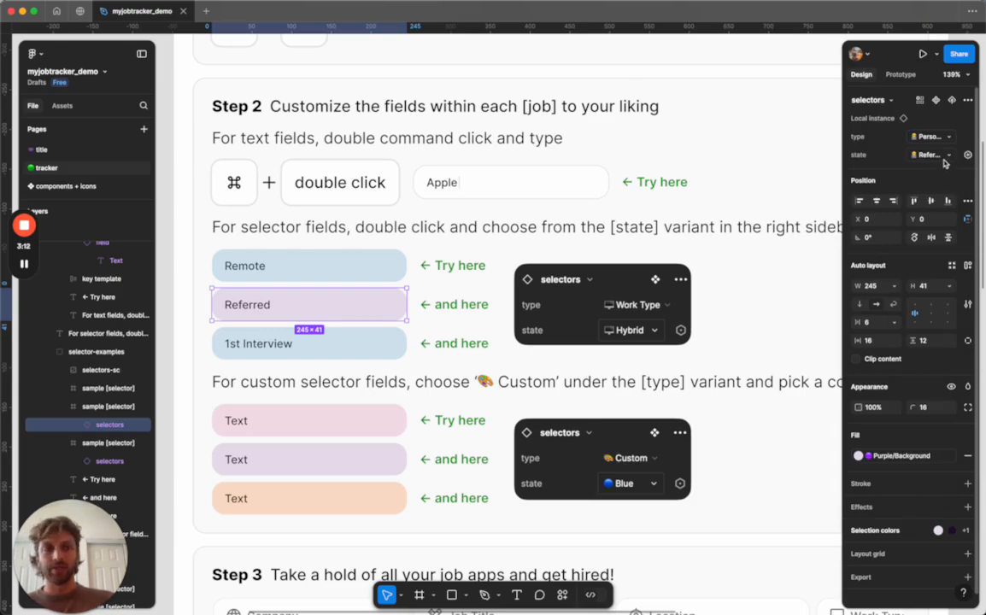
Set the third sample selector's state to 2nd Interview.
double_click(376, 346)
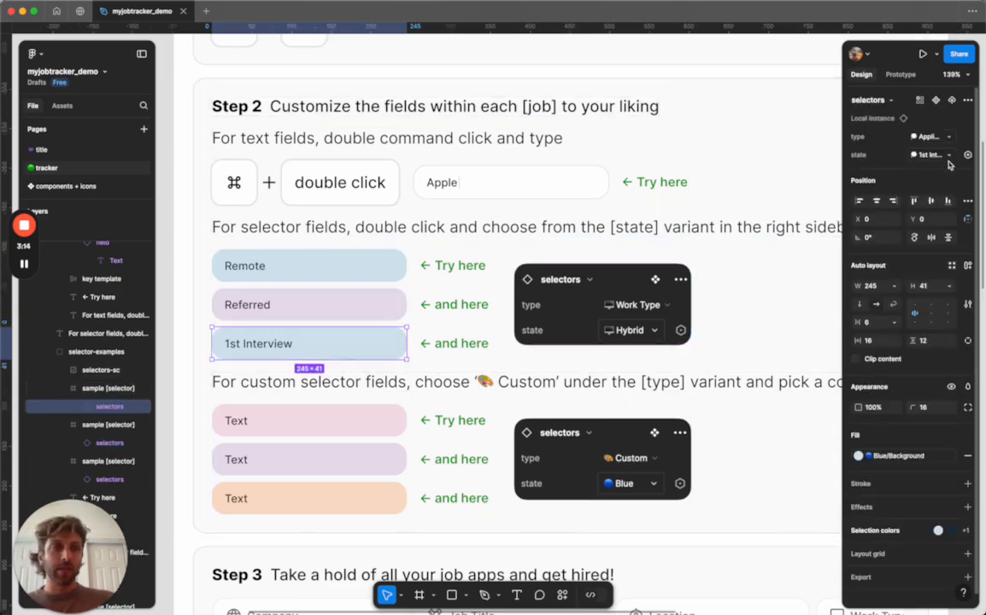
left_click(948, 164)
left_click(944, 169)
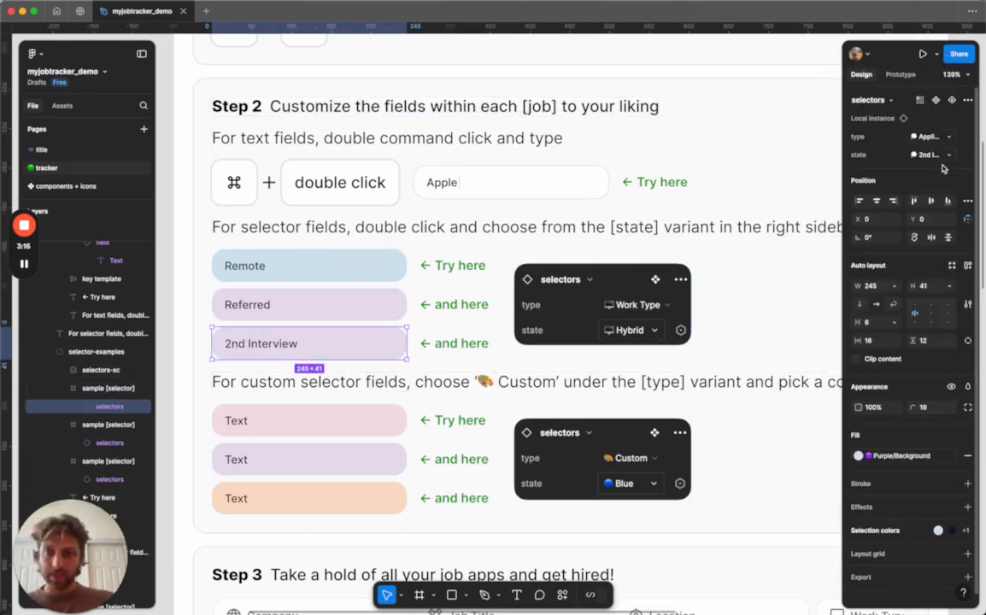
scroll(443, 281, "down", 3)
left_click(207, 332)
scroll(209, 332, "down", 2)
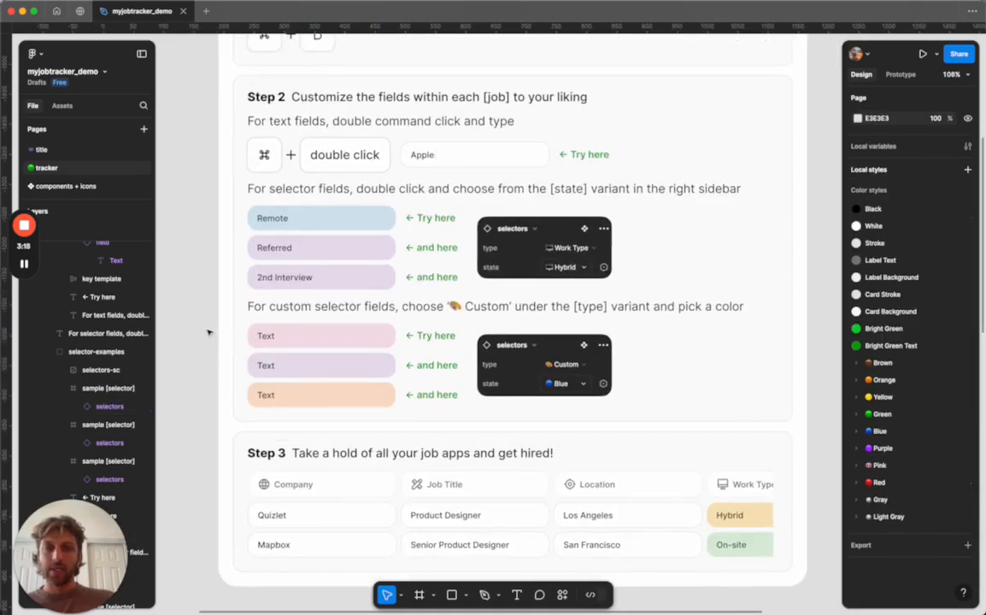
Review the state colour options of the first custom sample selector without changing it.
scroll(292, 334, "up", 5)
left_click(289, 339)
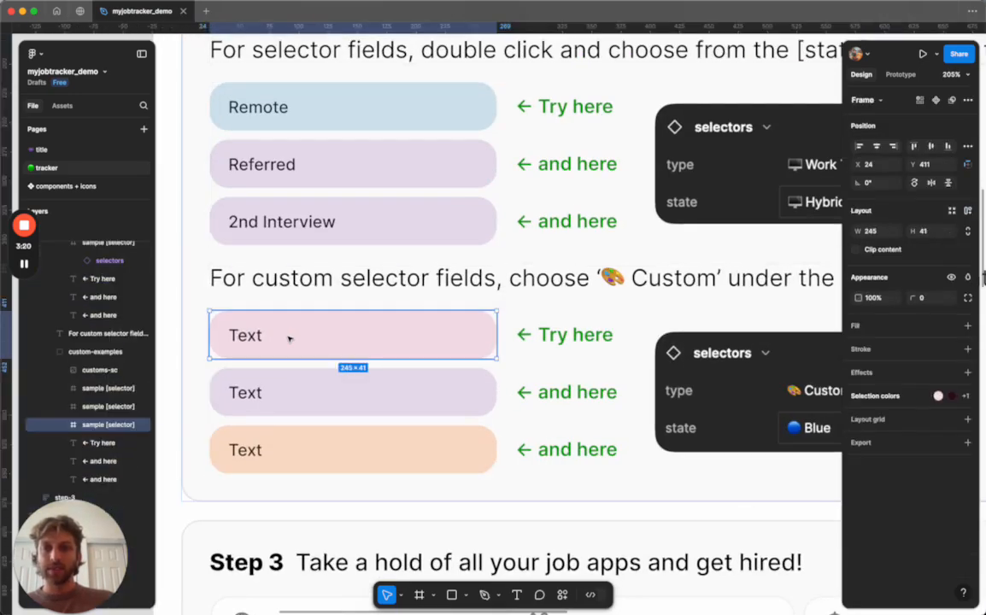
double_click(289, 339)
scroll(289, 340, "down", 5)
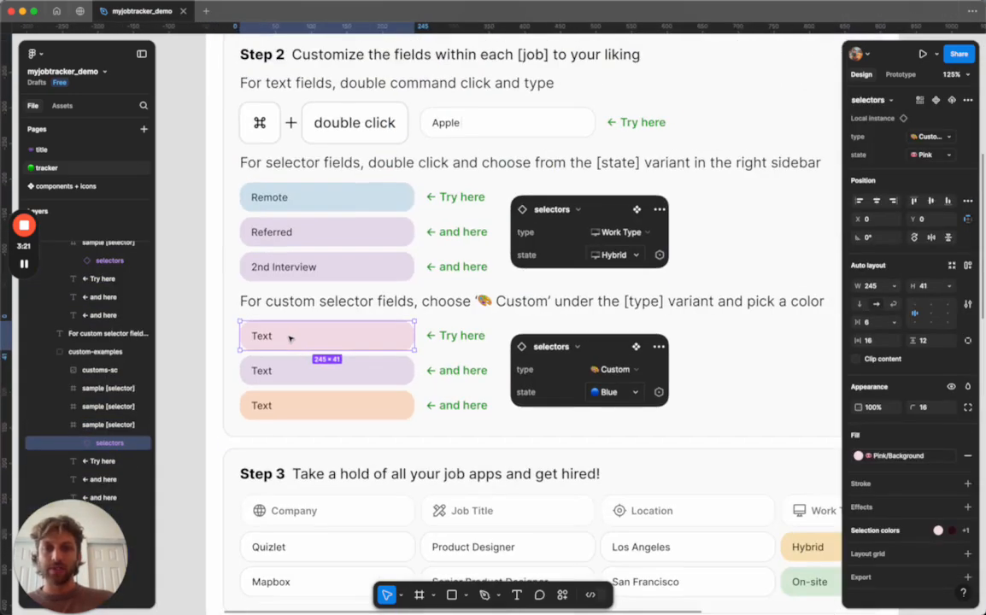
left_click(929, 137)
left_click(918, 140)
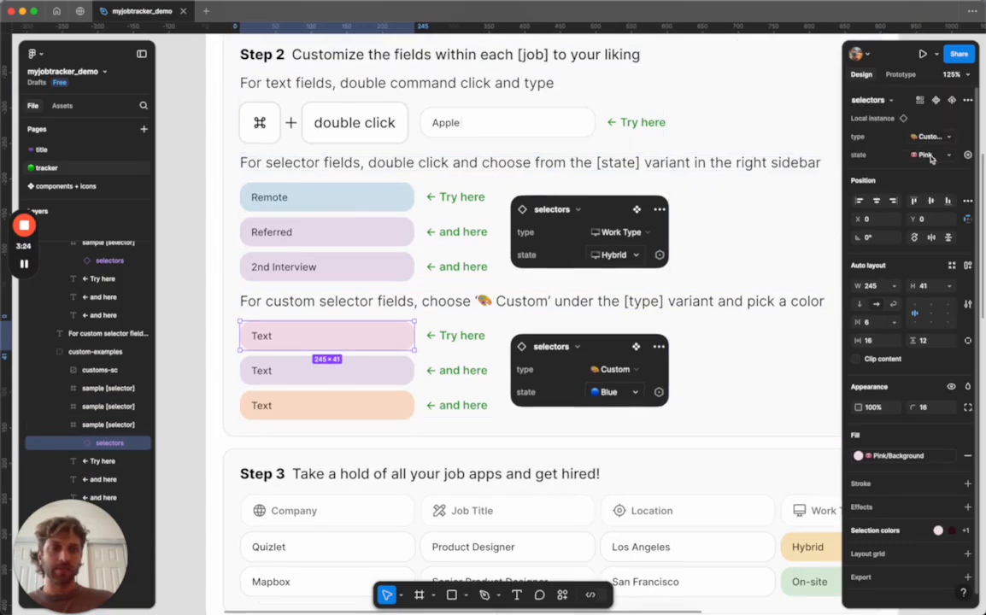
left_click(926, 155)
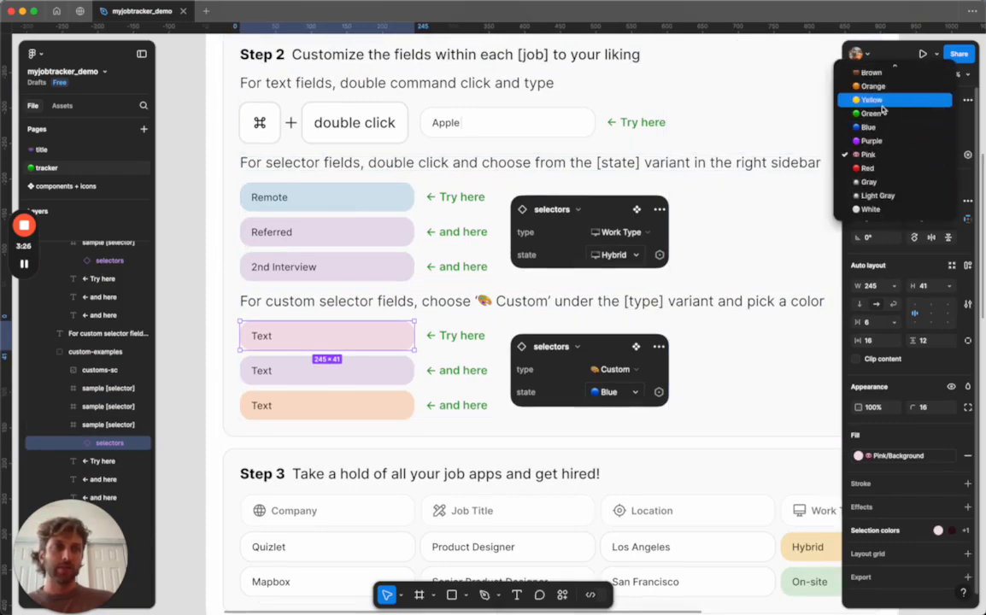
scroll(884, 109, "up", 5)
left_click(869, 413)
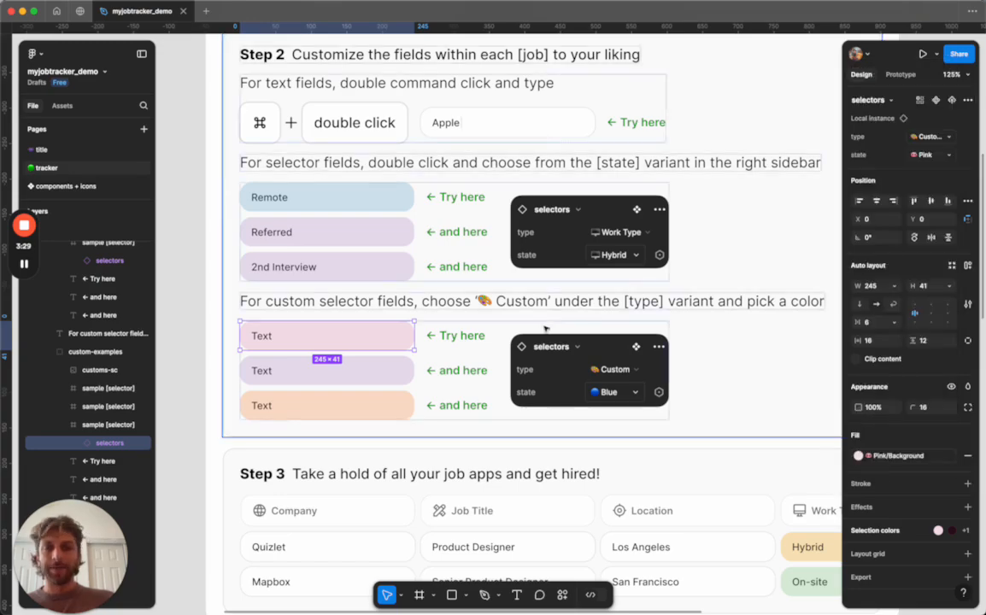
Review the type and state options of the Referred sample selector, keeping Personal Status and Referred.
double_click(319, 234)
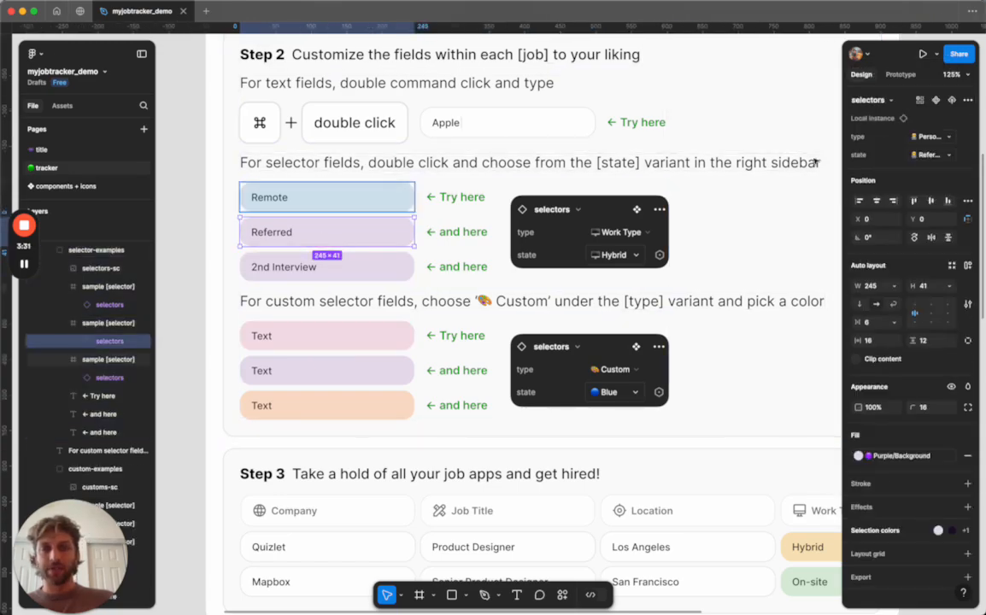
left_click(943, 137)
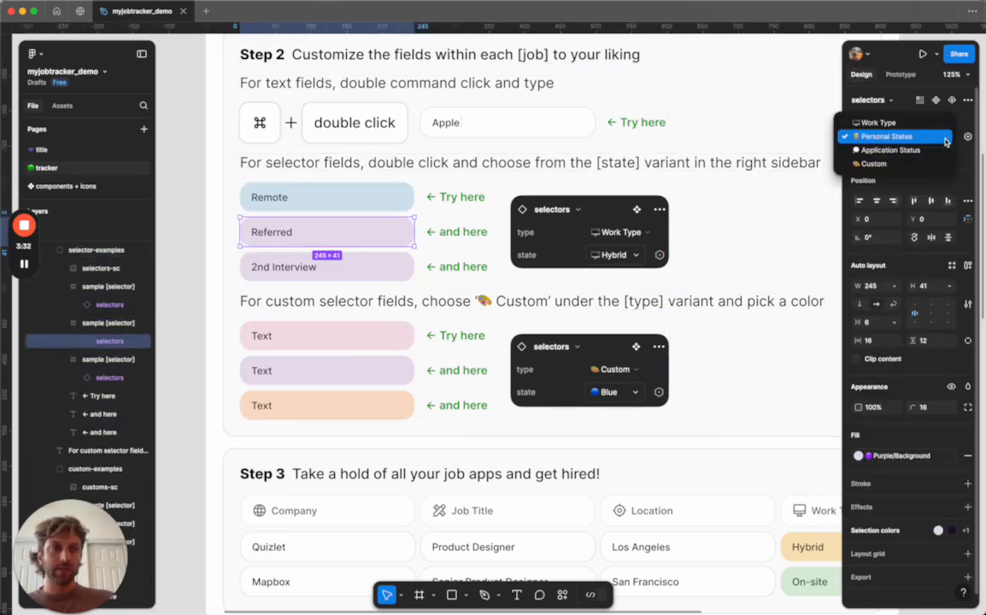
left_click(862, 139)
left_click(941, 155)
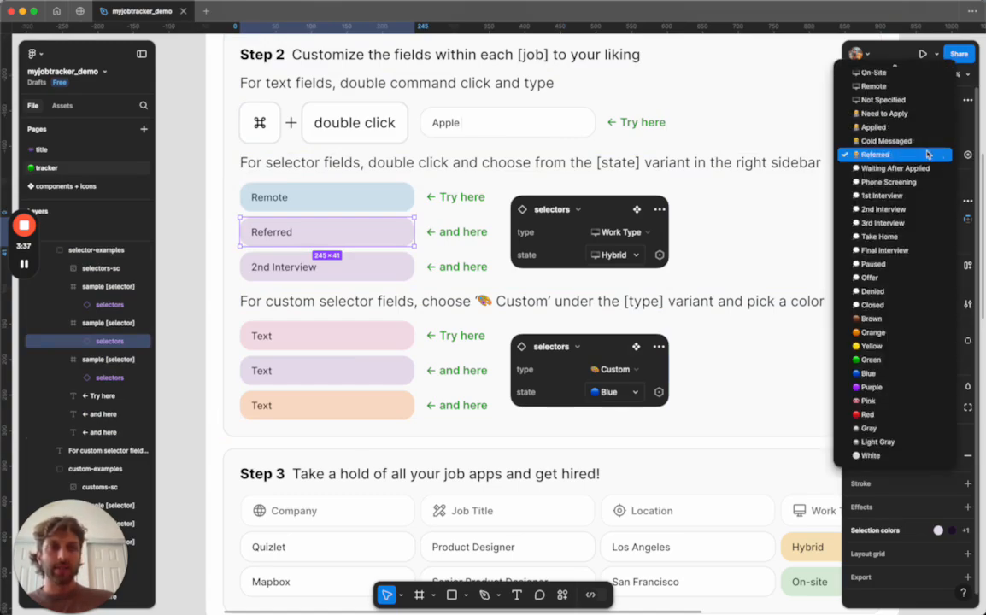
left_click(928, 154)
left_click(931, 158)
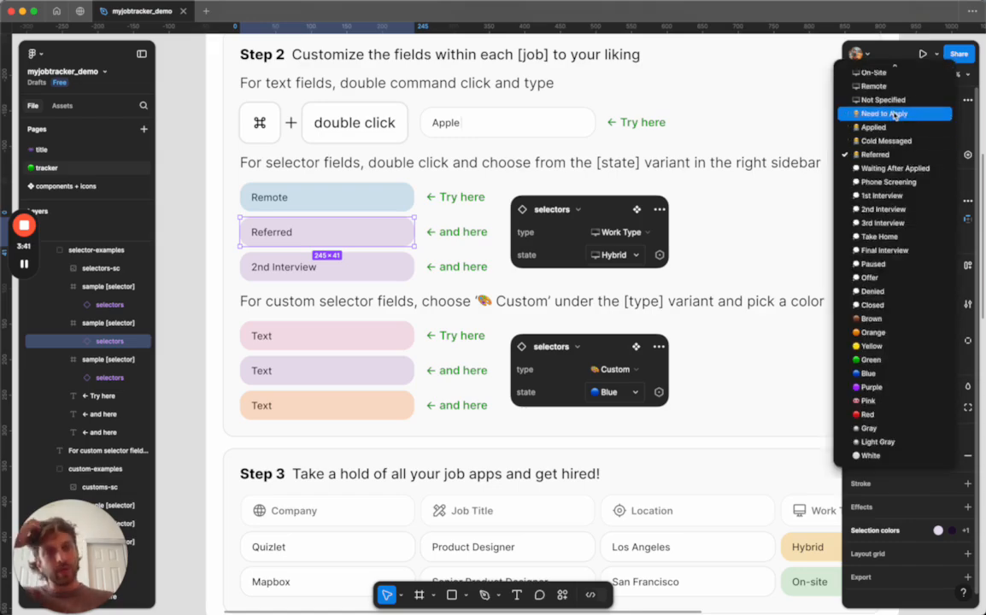
scroll(893, 159, "up", 1)
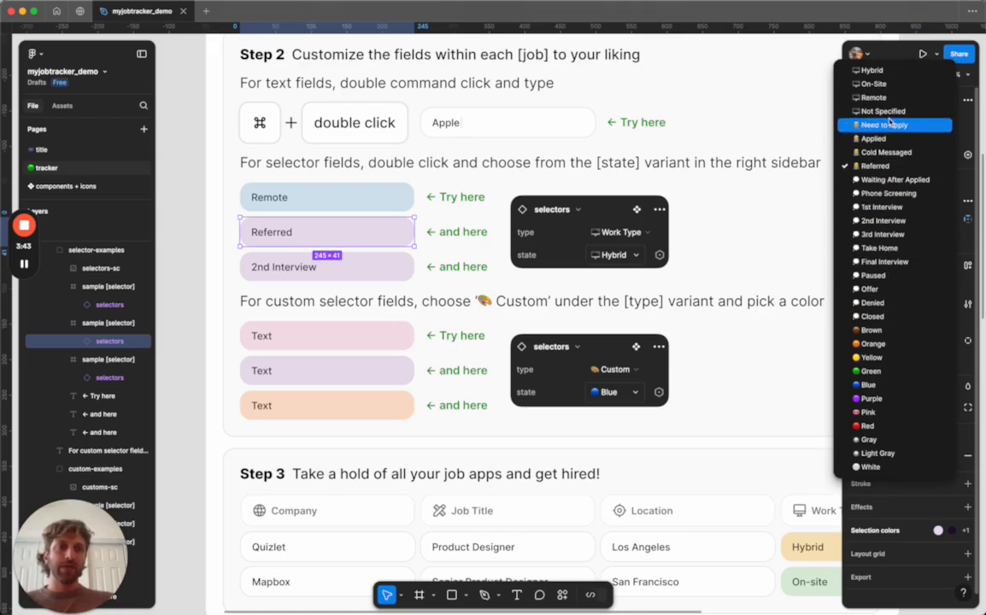
left_click(873, 167)
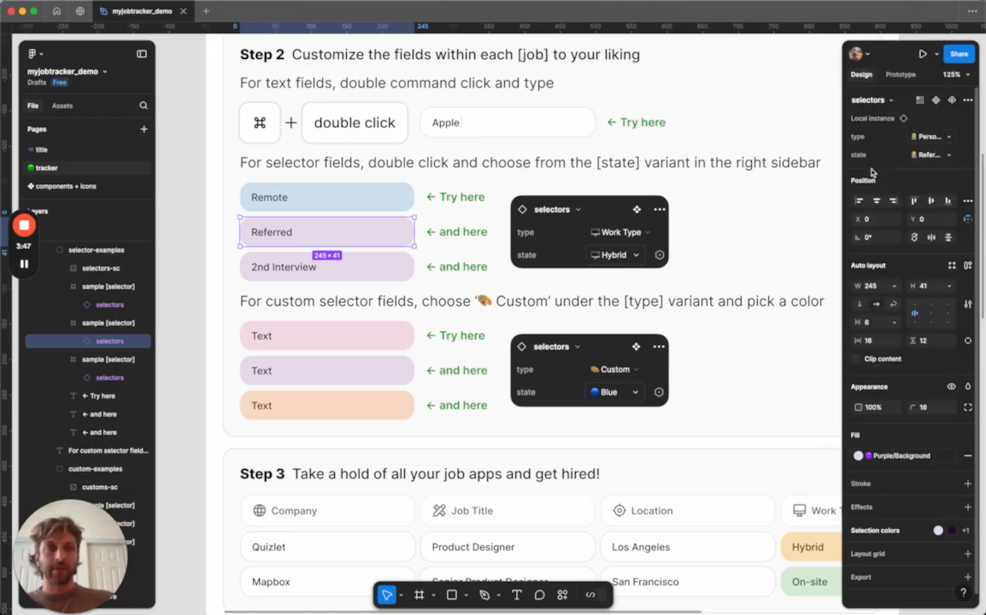
Move down to the tracker table and inspect its last job rows.
scroll(520, 264, "down", 2)
left_click(252, 301)
scroll(252, 301, "down", 3)
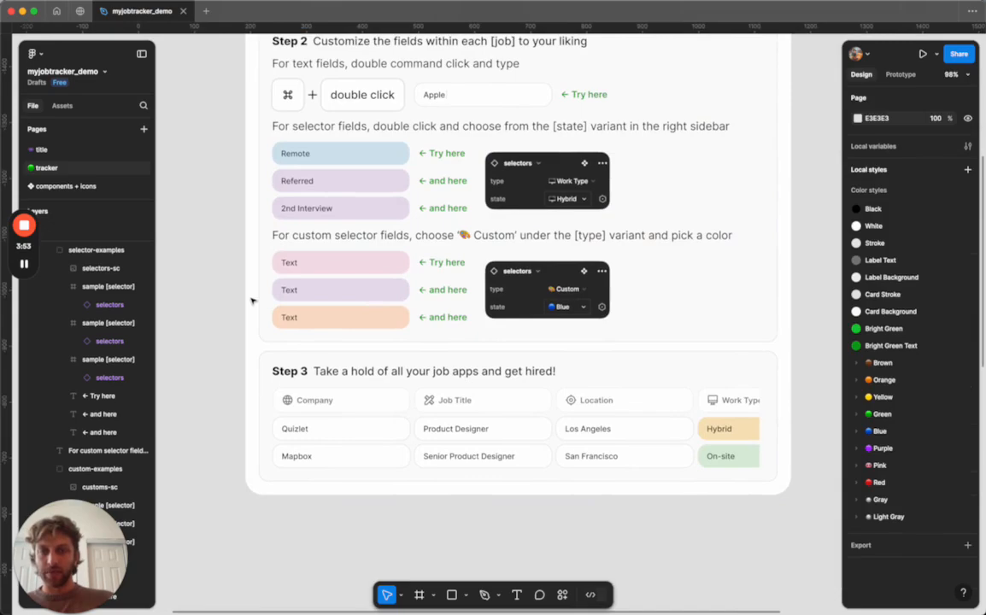
scroll(252, 300, "down", 3)
scroll(286, 375, "down", 3)
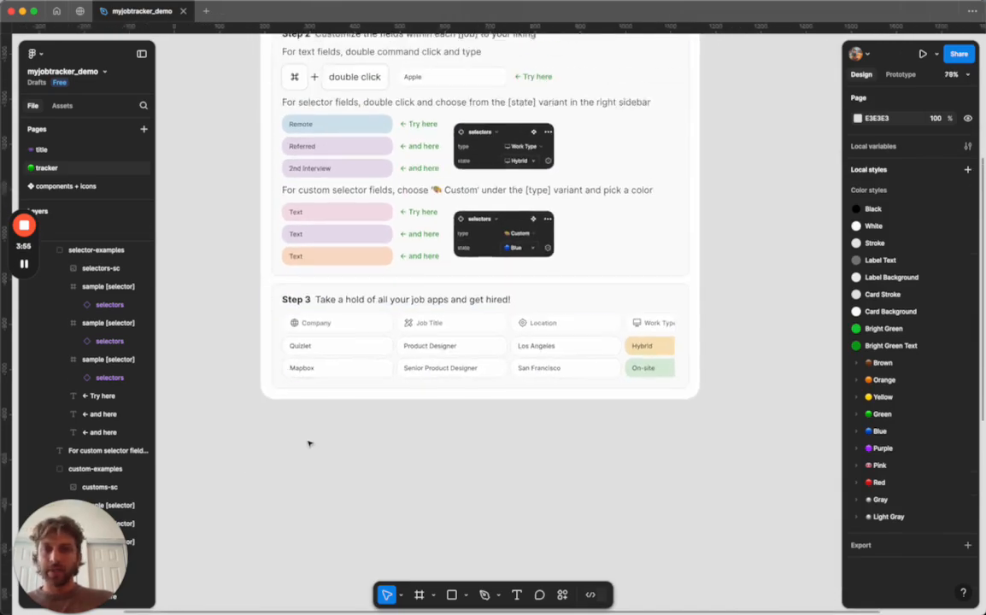
scroll(309, 444, "down", 5)
scroll(304, 386, "down", 3)
scroll(314, 379, "down", 3)
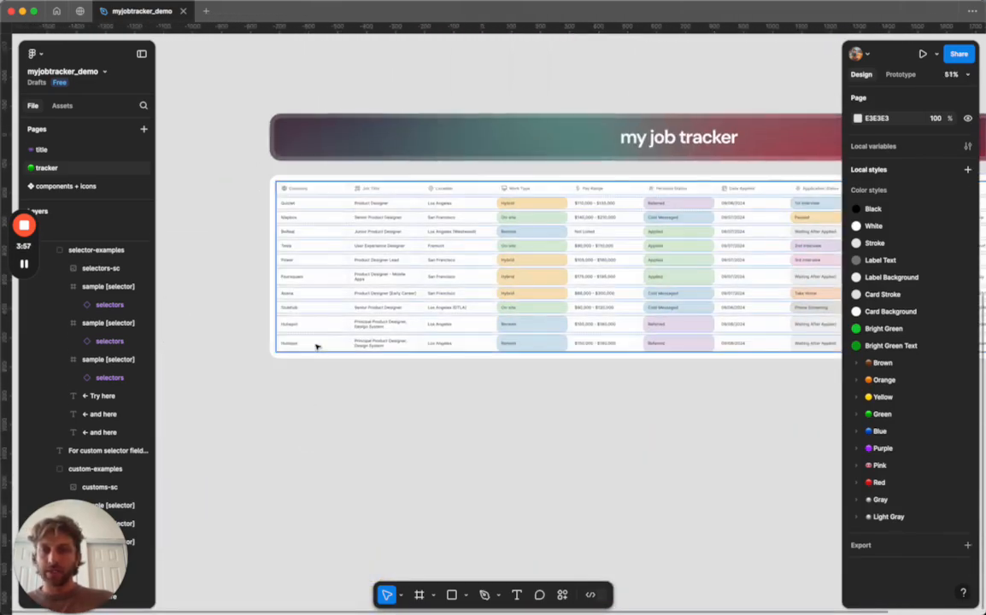
left_click(316, 346)
scroll(316, 342, "up", 5)
scroll(320, 319, "up", 4)
scroll(321, 319, "down", 3)
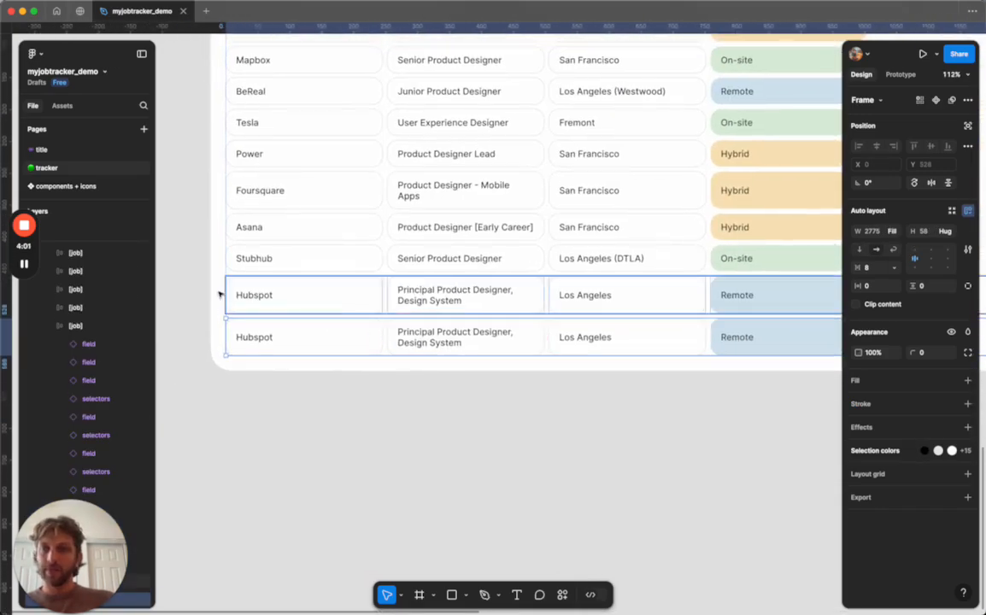
left_click(25, 264)
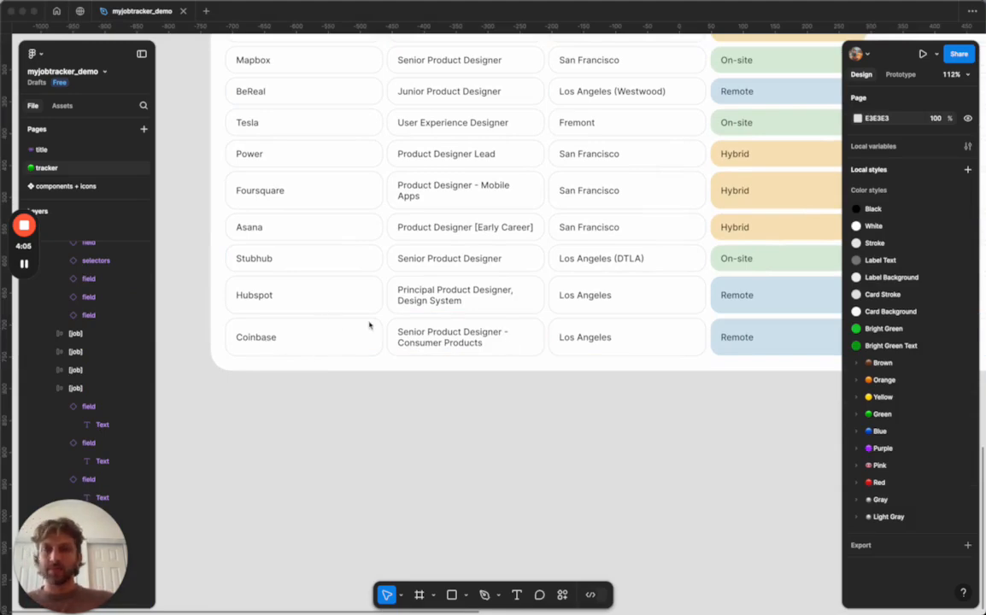
Examine the last two job rows across the table's columns.
scroll(572, 360, "right", 5)
scroll(563, 326, "up", 2)
scroll(563, 326, "left", 2)
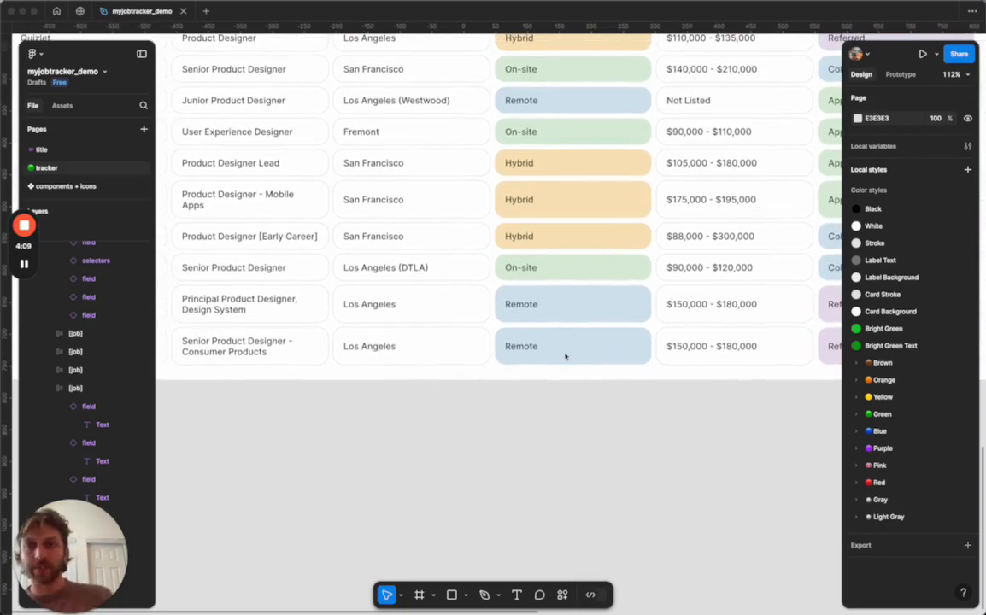
scroll(560, 409, "down", 2)
scroll(559, 410, "left", 3)
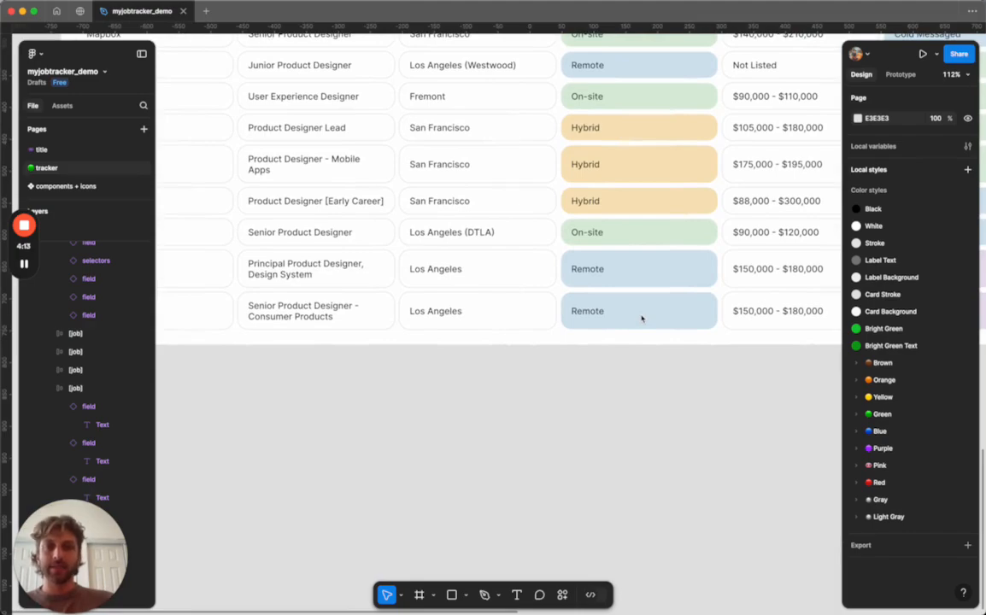
scroll(643, 319, "down", 2)
scroll(643, 319, "left", 5)
scroll(642, 319, "right", 4)
scroll(649, 318, "up", 3)
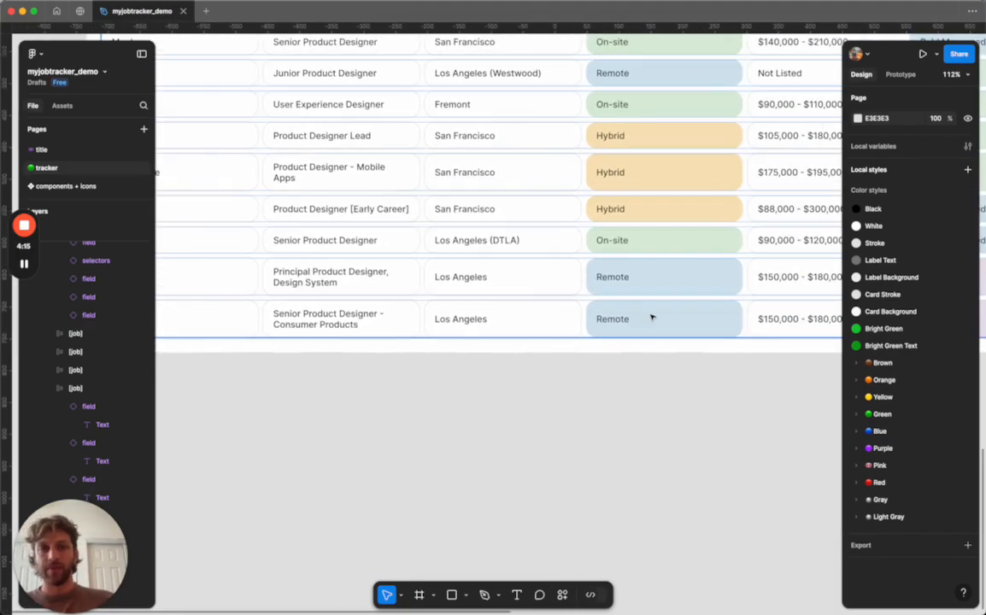
scroll(659, 299, "left", 2)
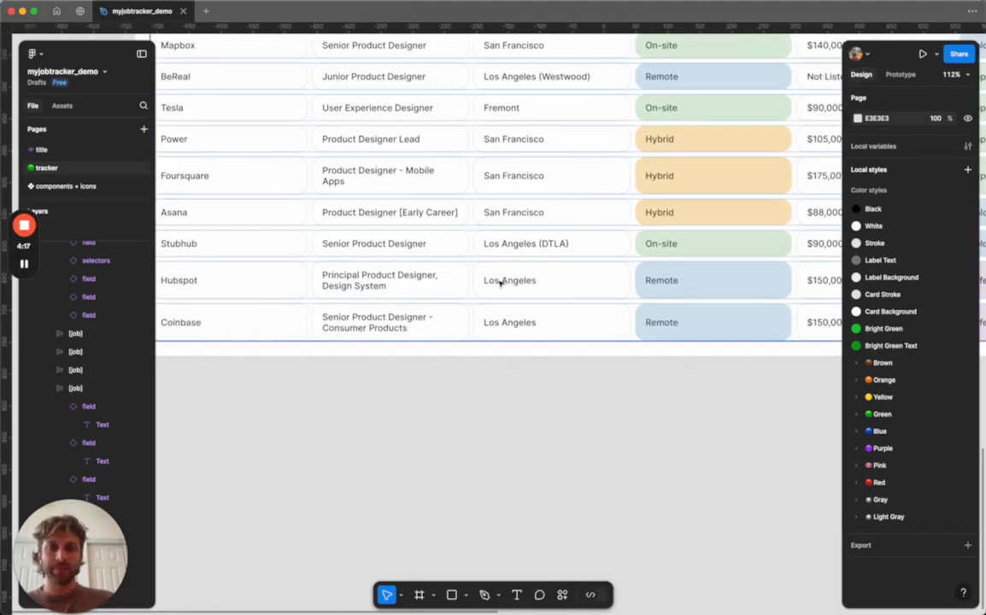
scroll(501, 282, "left", 6)
scroll(502, 282, "down", 1)
scroll(500, 284, "up", 1)
scroll(501, 284, "right", 3)
Set the last job row's Work Type selector to Hybrid.
left_click(619, 310)
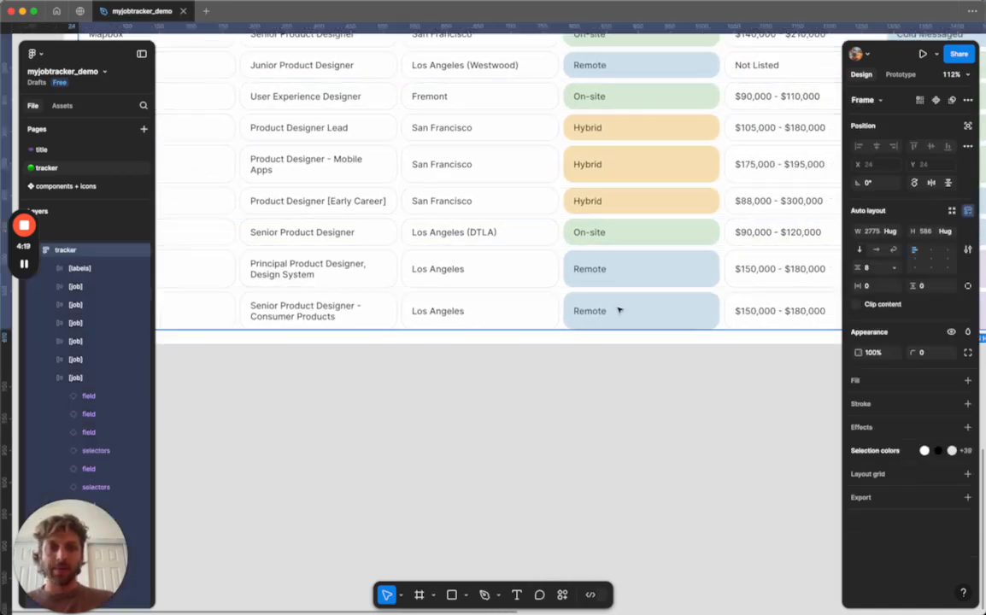
double_click(619, 310)
scroll(714, 271, "right", 3)
scroll(714, 271, "up", 1)
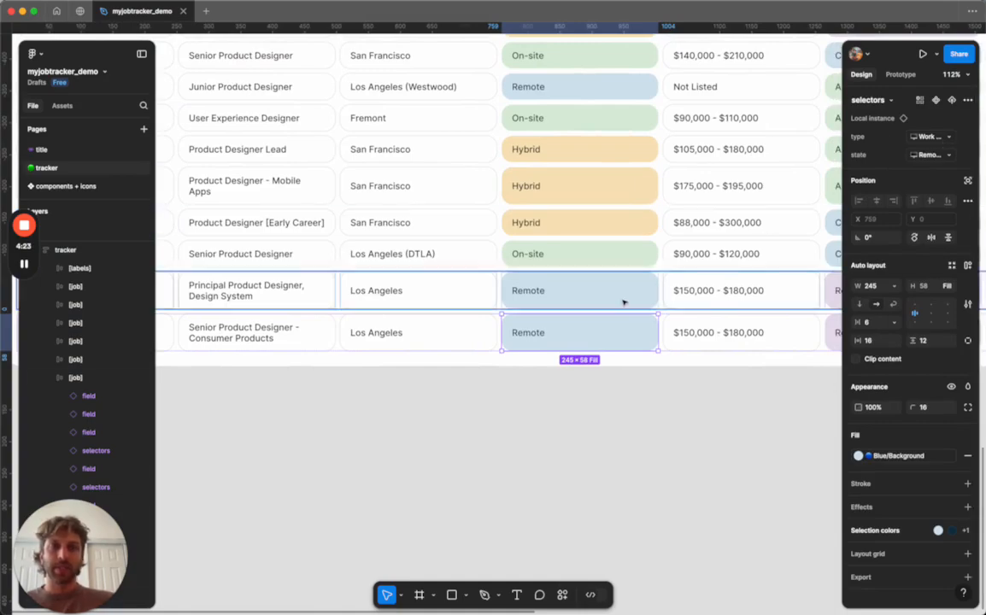
scroll(628, 301, "up", 3)
scroll(628, 301, "right", 2)
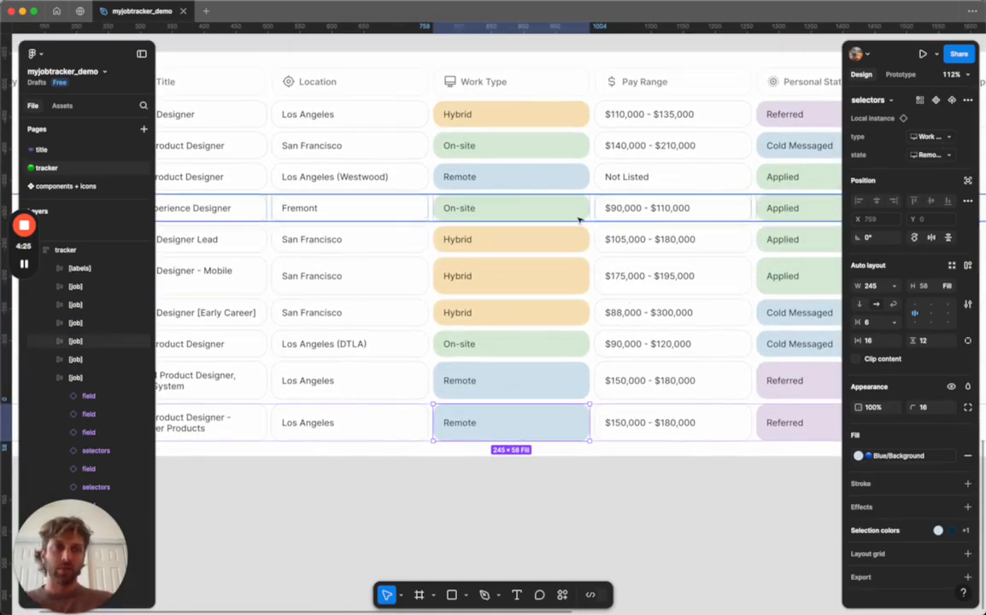
scroll(575, 216, "down", 2)
scroll(575, 216, "left", 1)
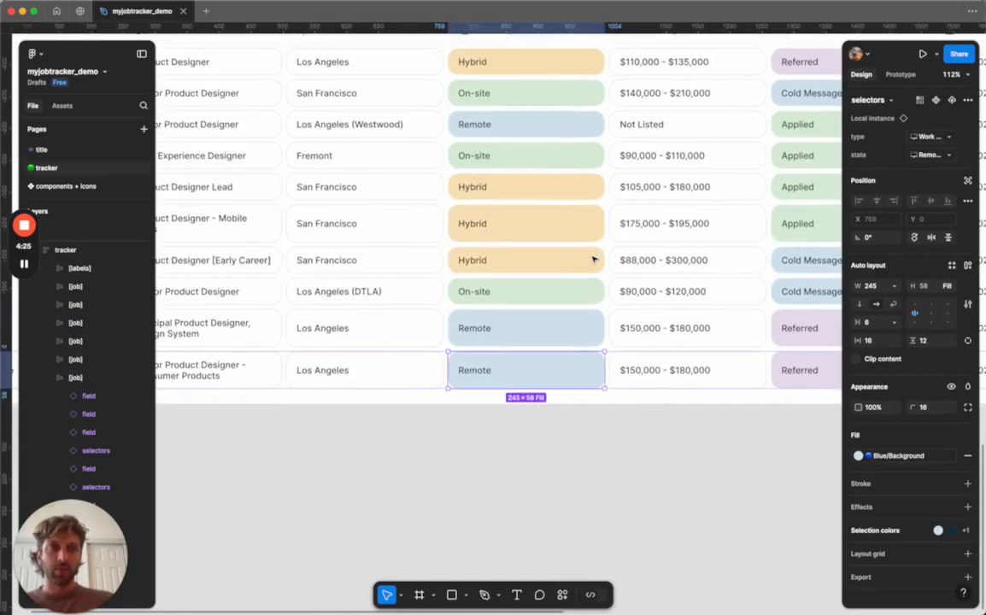
left_click(953, 159)
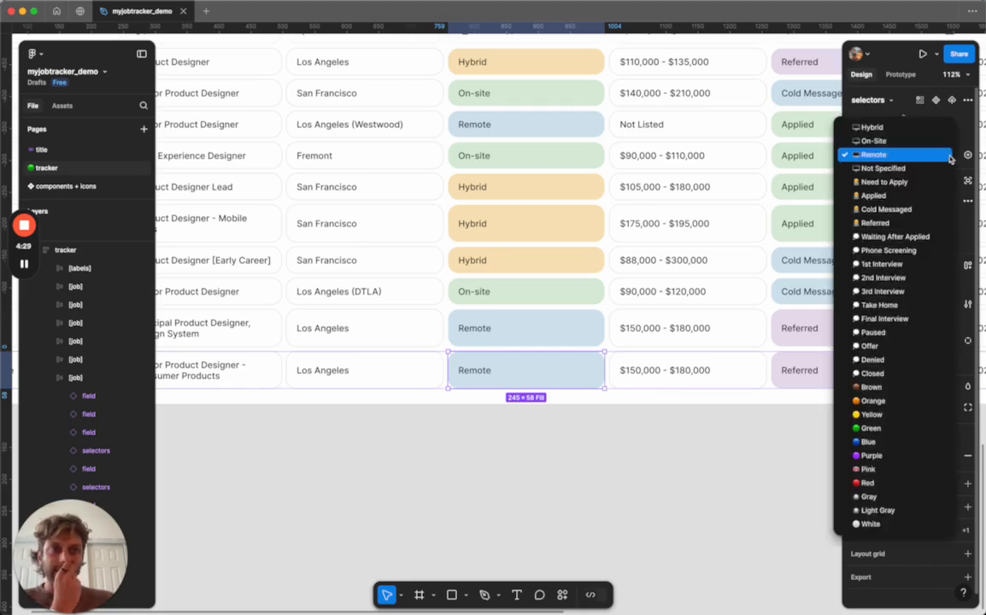
left_click(920, 127)
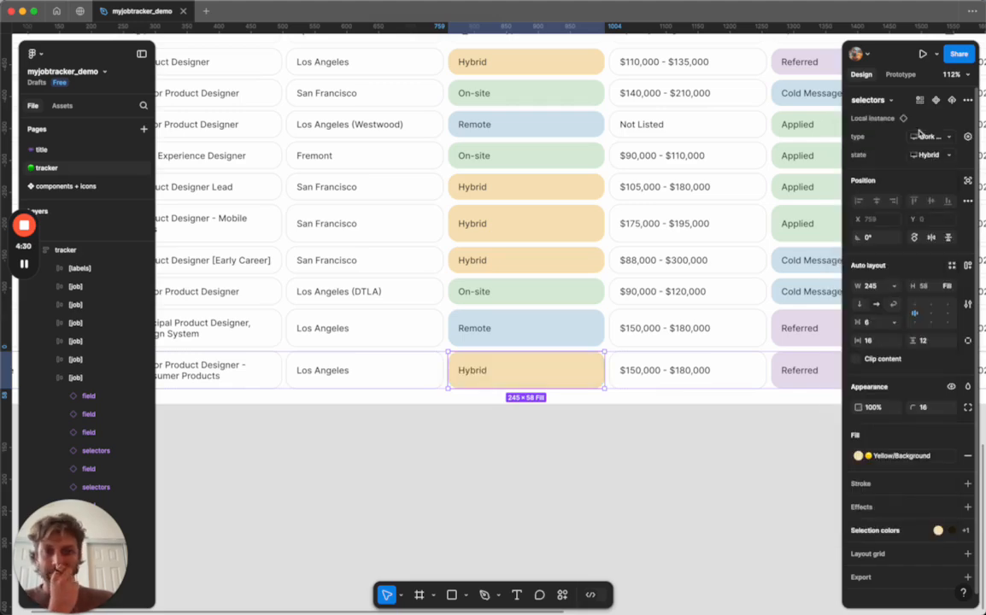
left_click(646, 436)
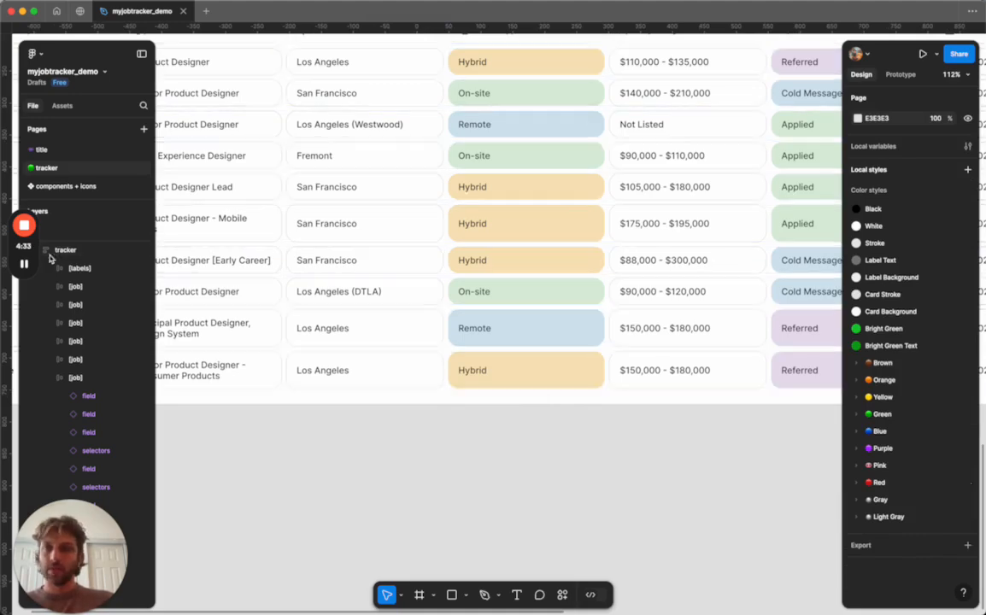
Set the last job row's Personal Status selector to Applied.
scroll(264, 319, "right", 5)
scroll(372, 358, "left", 2)
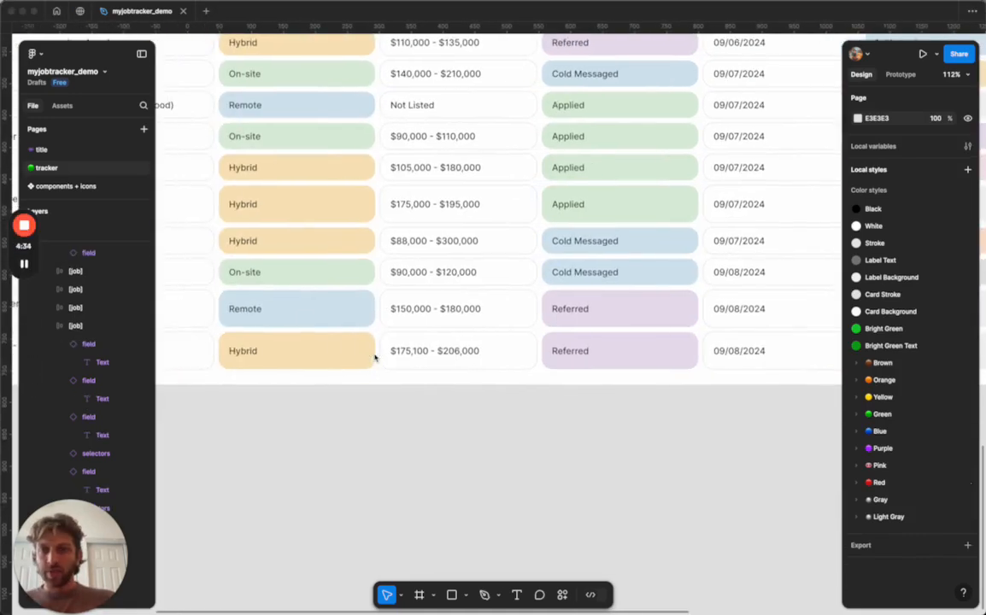
scroll(489, 366, "right", 1)
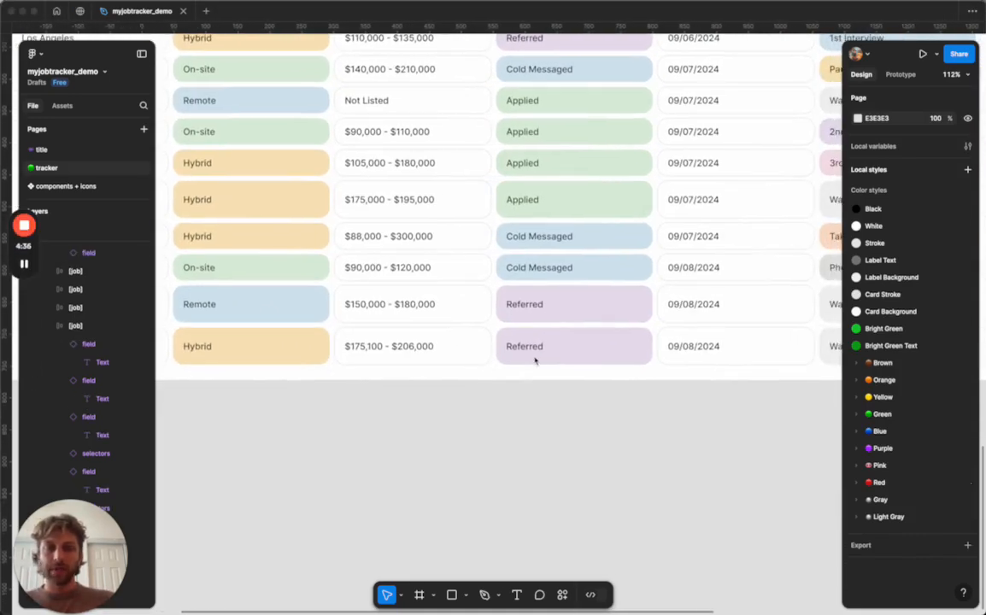
left_click(557, 347)
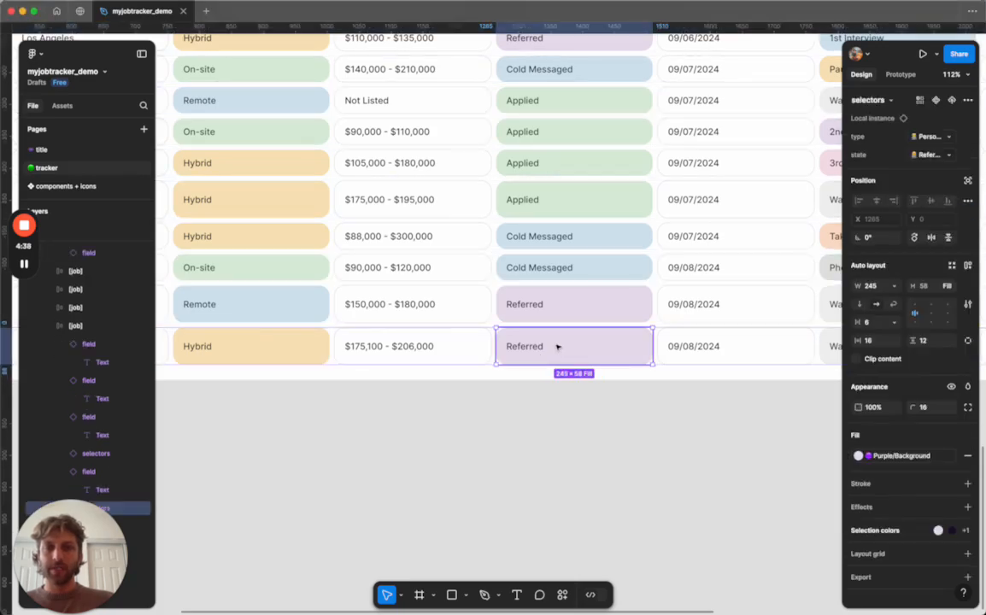
left_click(942, 155)
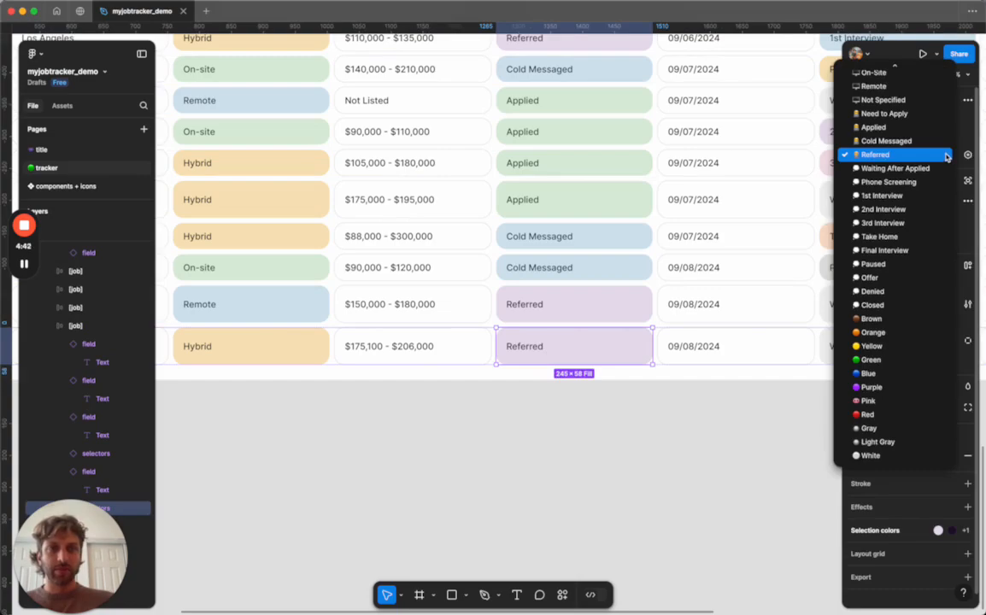
left_click(944, 140)
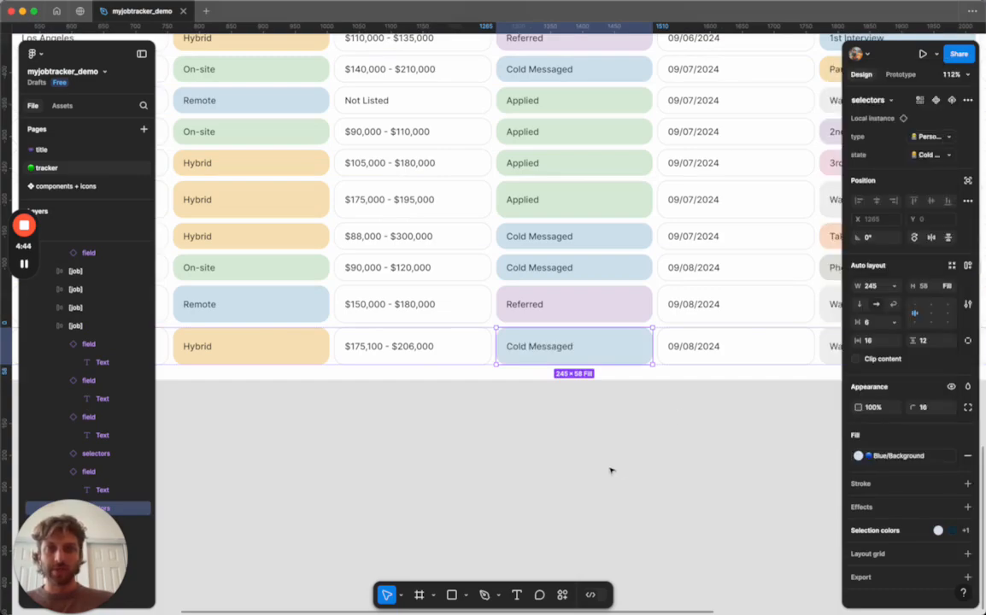
left_click(935, 156)
left_click(928, 141)
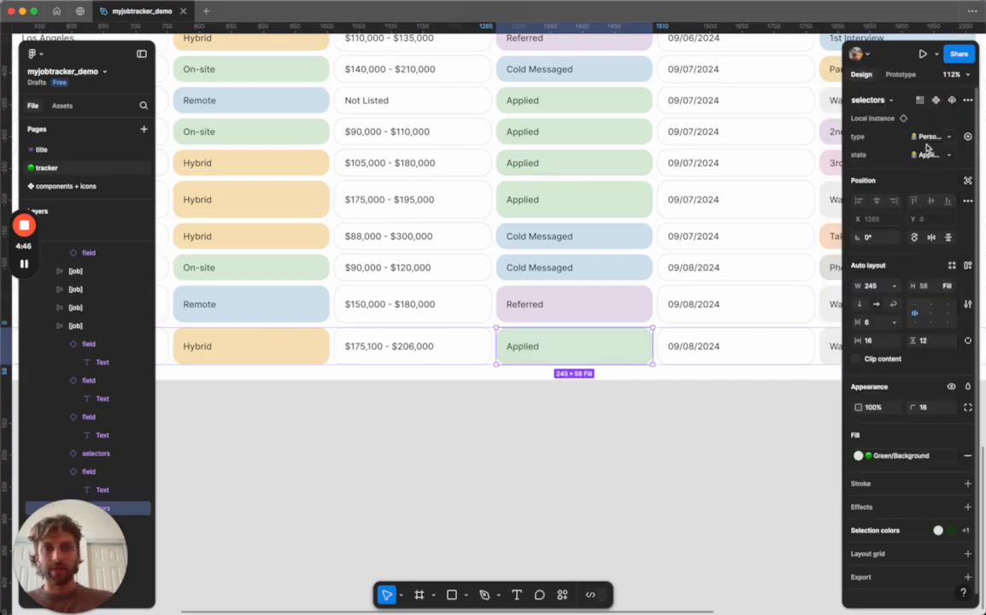
Set the last job row's Date Applied to 09/12/2024.
left_click(630, 433)
scroll(709, 348, "right", 4)
scroll(709, 348, "up", 2)
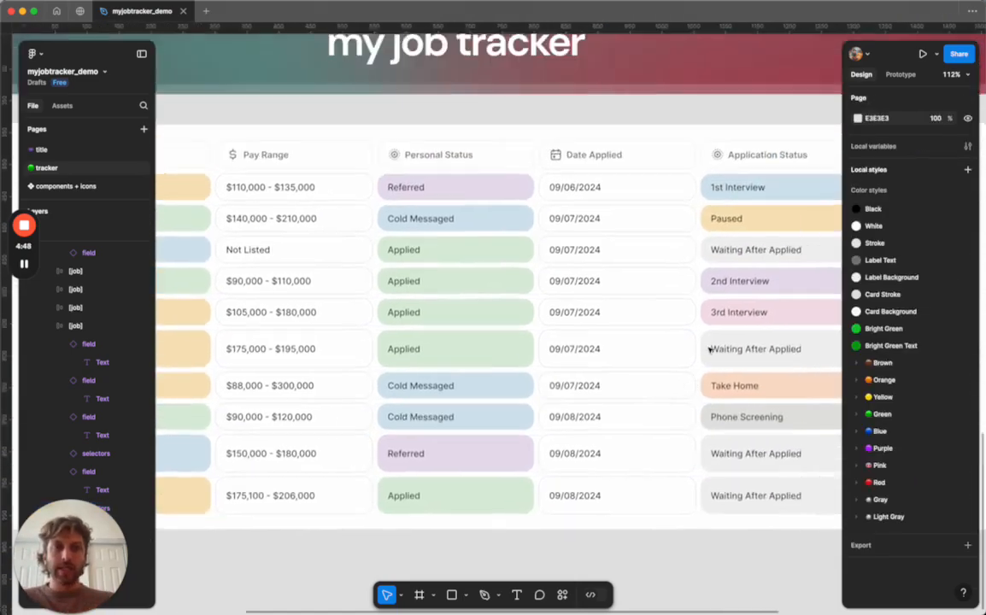
left_click(551, 434)
double_click(551, 433)
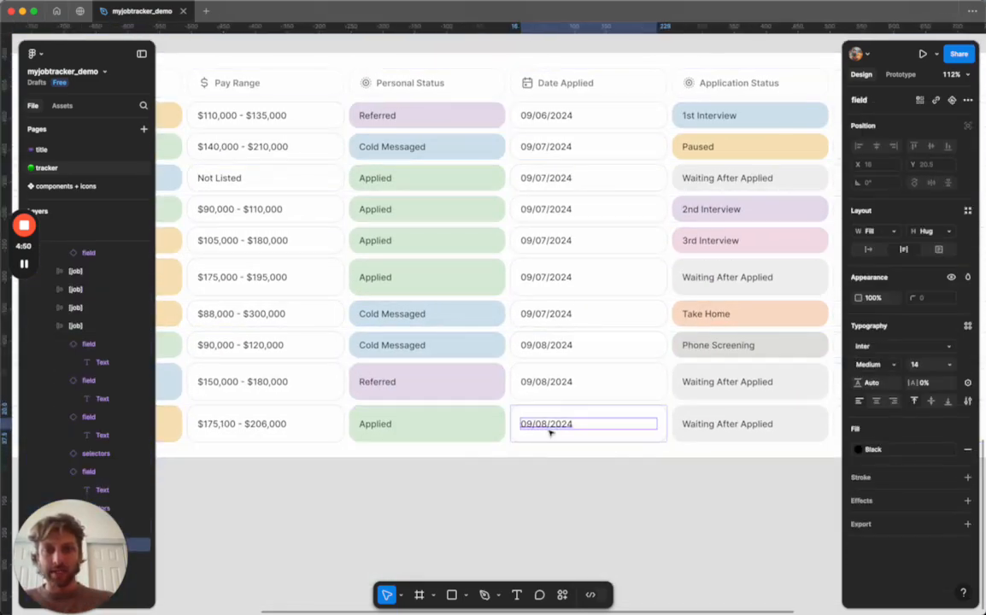
left_click(549, 429)
key("BackSpace")
key("BackSpace")
type("12")
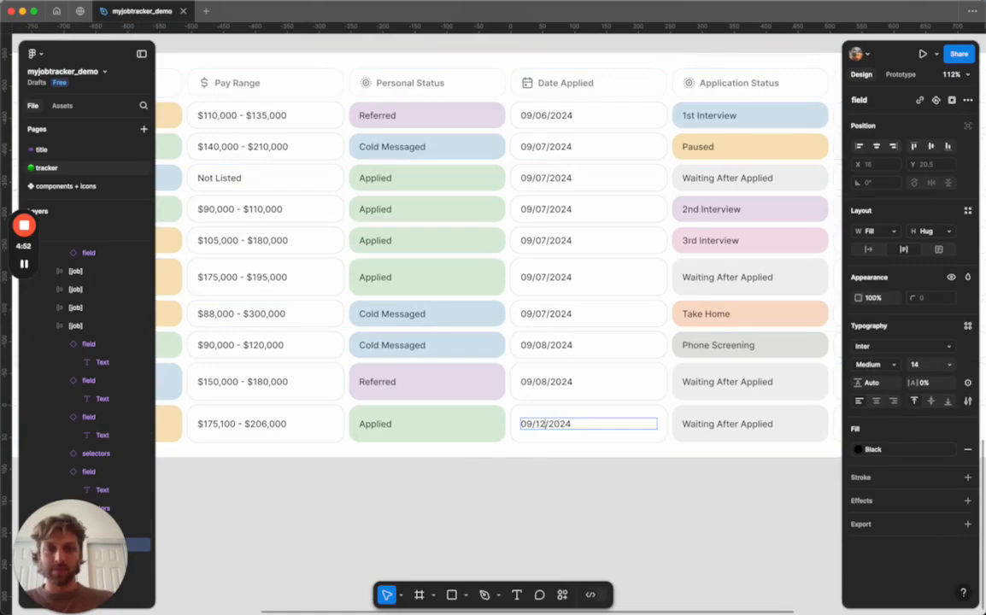
scroll(554, 480, "right", 1)
left_click(554, 479)
left_click(554, 480)
Replace the last job row's Contact with the new contact's e-mail address.
scroll(554, 480, "right", 2)
scroll(554, 479, "down", 1)
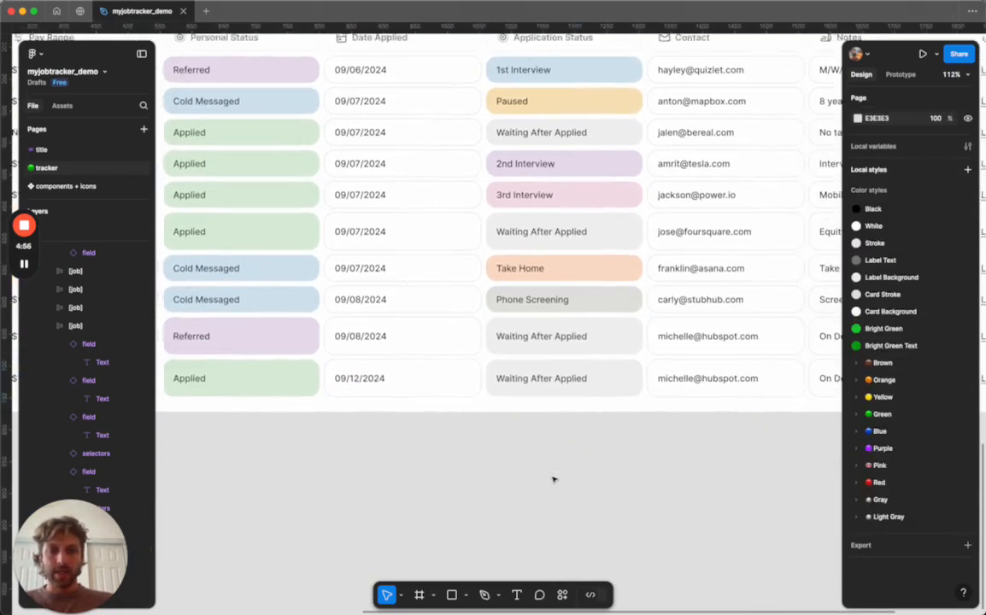
scroll(569, 385, "right", 2)
scroll(570, 385, "up", 1)
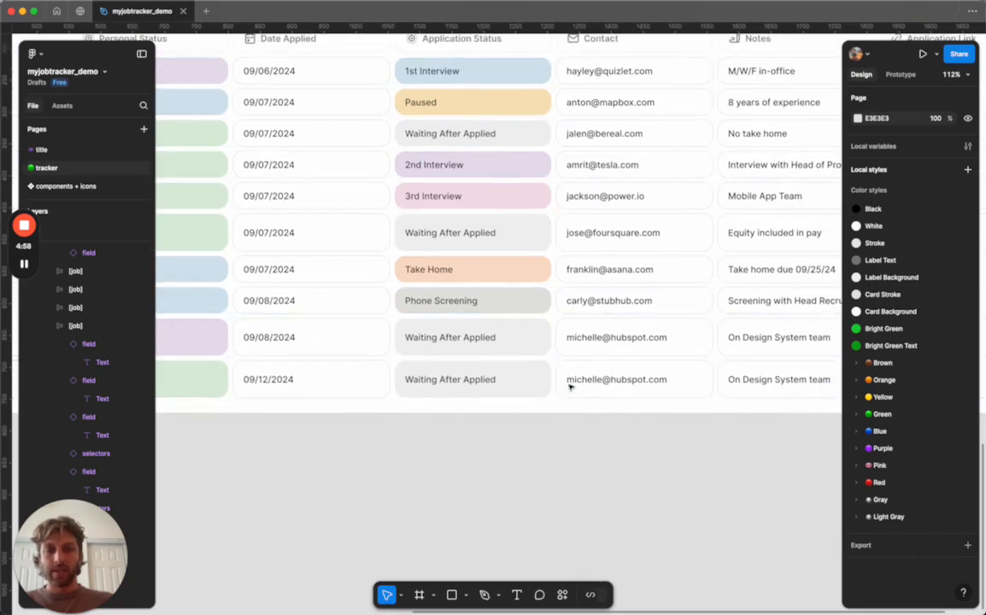
left_click(585, 381)
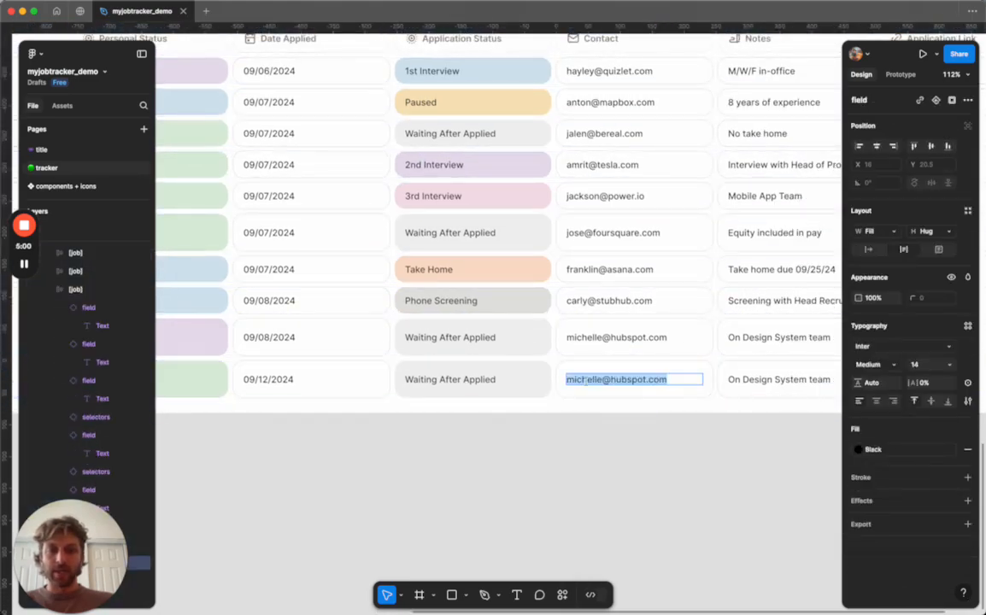
scroll(587, 384, "left", 10)
scroll(587, 384, "down", 1)
scroll(588, 384, "right", 10)
key("Return")
left_click(583, 436)
Paste "experience with TradFi products" into the last job row's Notes field.
scroll(577, 453, "left", 5)
scroll(577, 453, "up", 2)
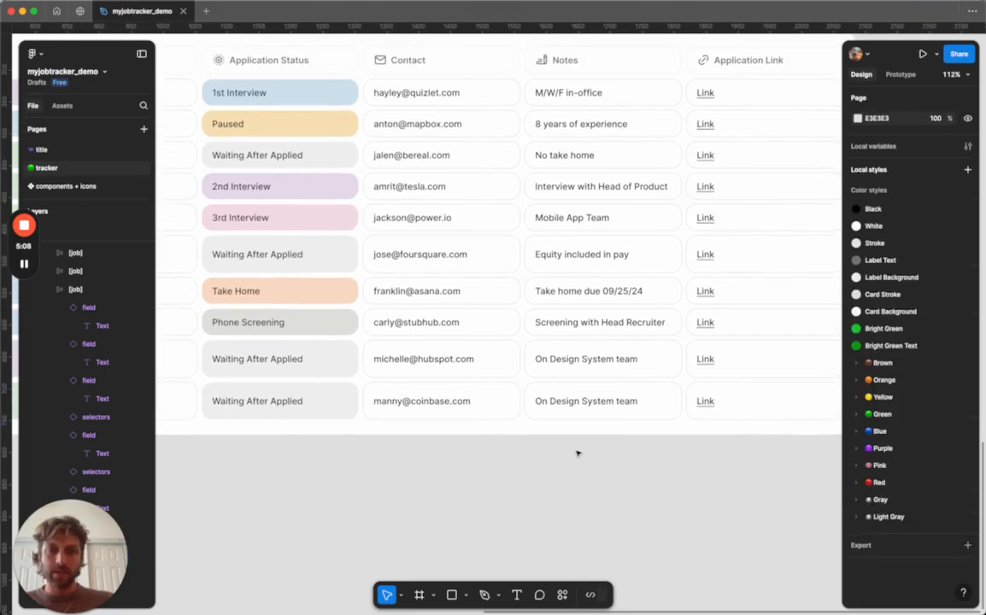
left_click(577, 405)
double_click(577, 403)
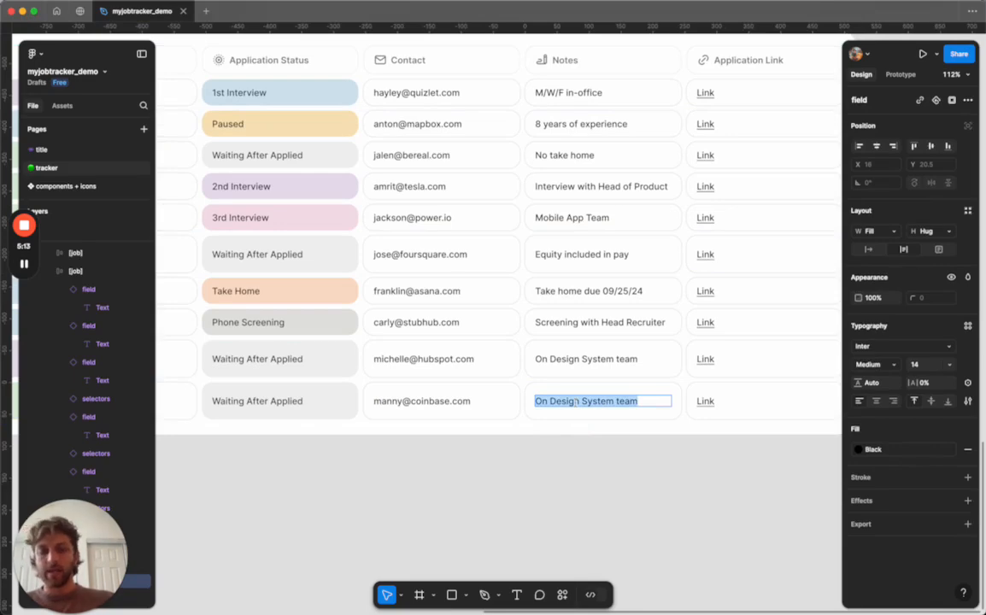
type("experience with TradFi products")
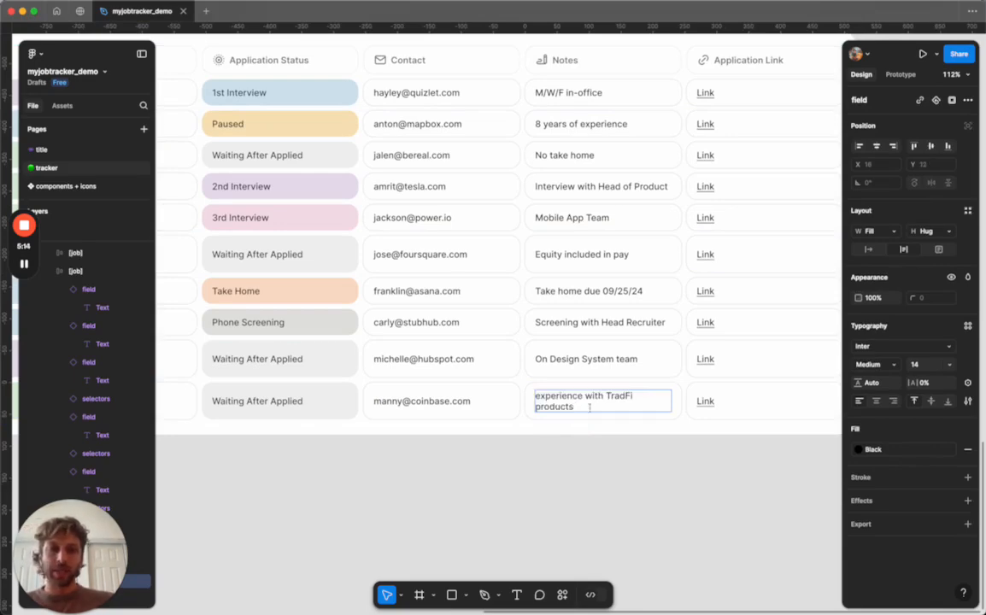
left_click(577, 451)
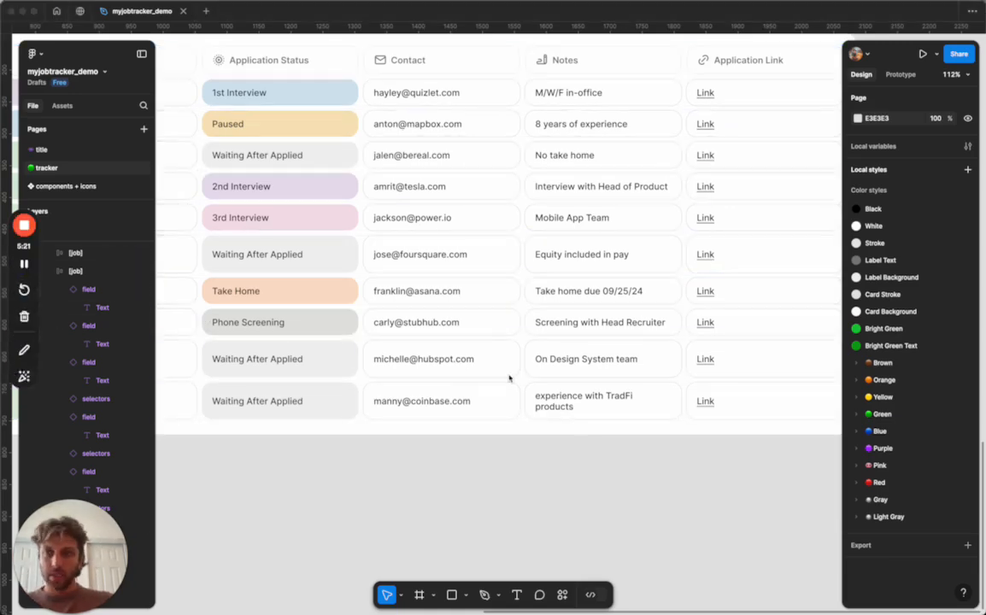
Edit the last job row's Application Link and paste the Coinbase careers posting URL as its target.
scroll(513, 379, "down", 2)
scroll(513, 379, "right", 3)
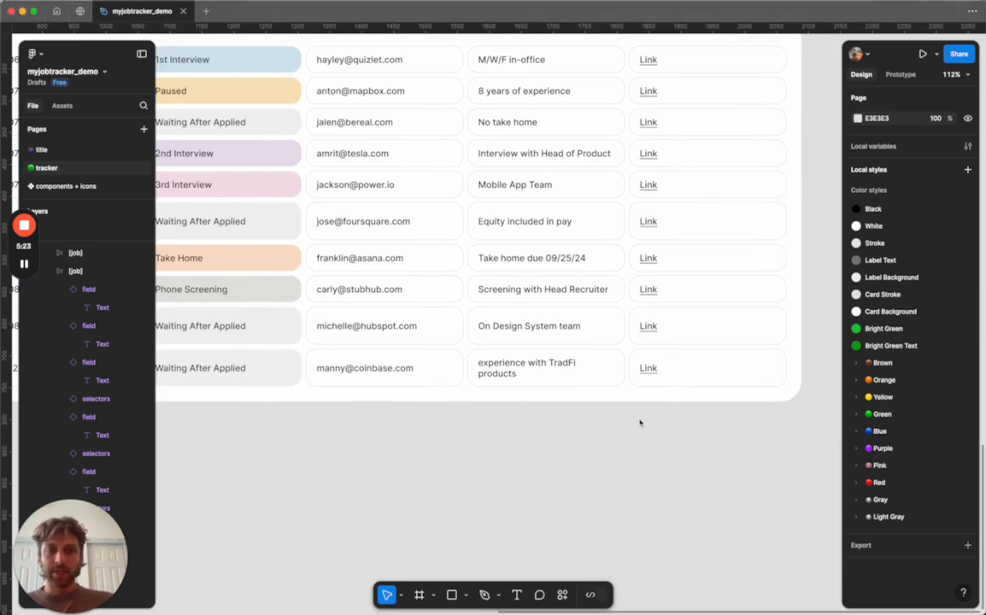
scroll(641, 418, "up", 3)
scroll(641, 418, "right", 1)
scroll(641, 422, "up", 3)
scroll(641, 422, "right", 3)
scroll(624, 449, "down", 1)
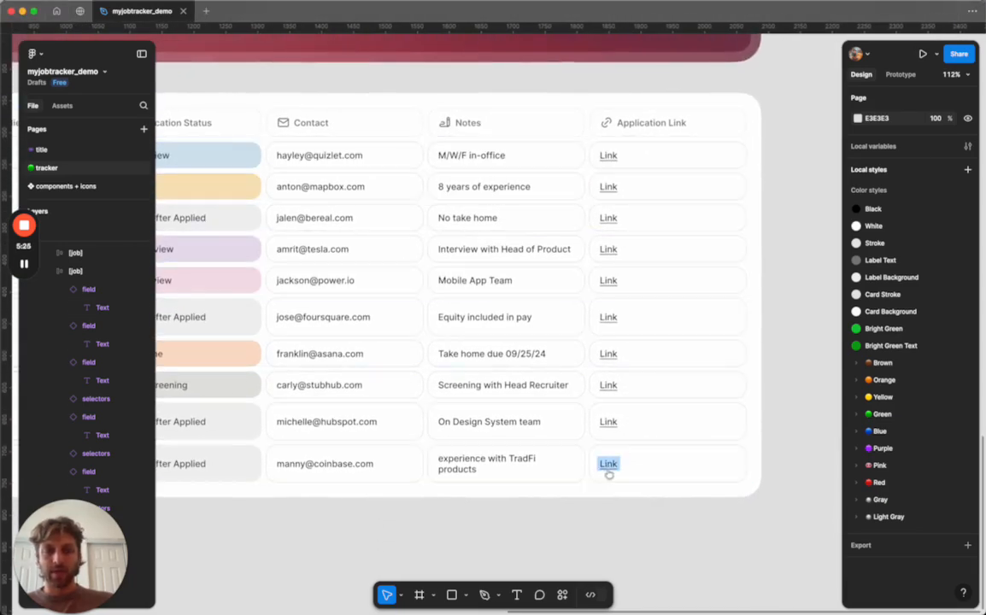
scroll(610, 473, "left", 3)
scroll(610, 473, "down", 1)
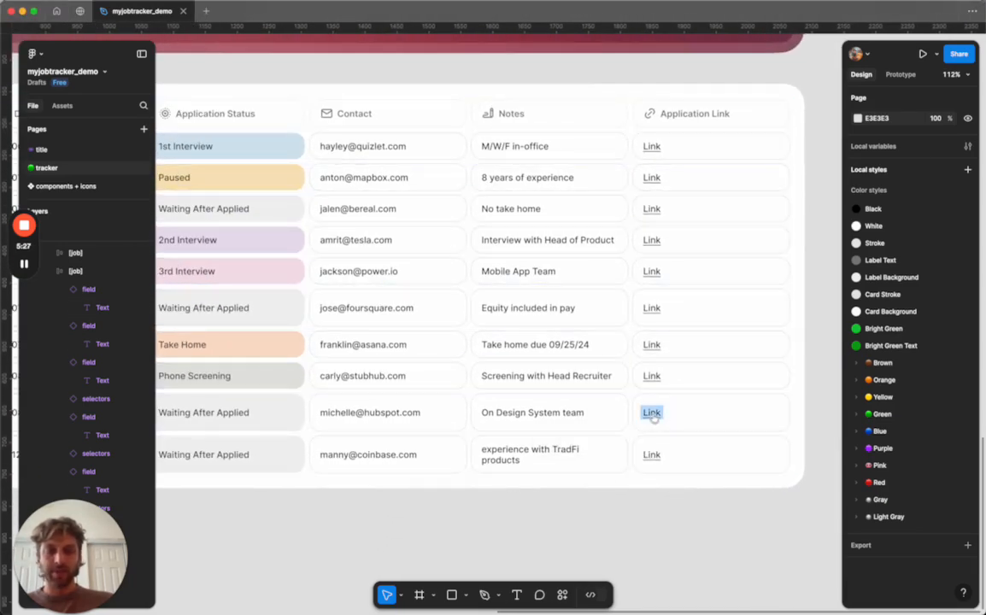
mouse_move(654, 458)
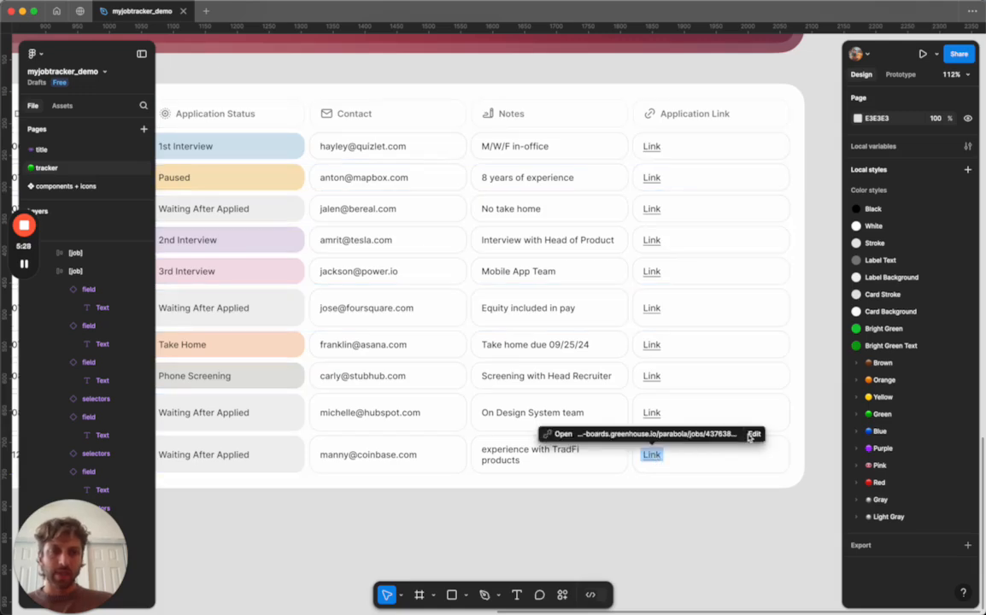
left_click(755, 435)
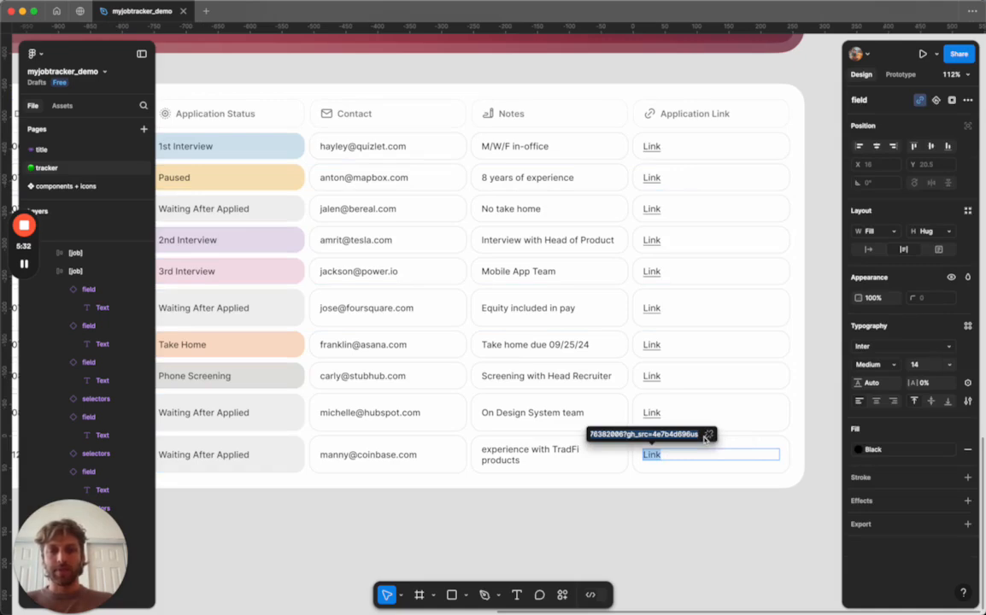
key("ctrl+v")
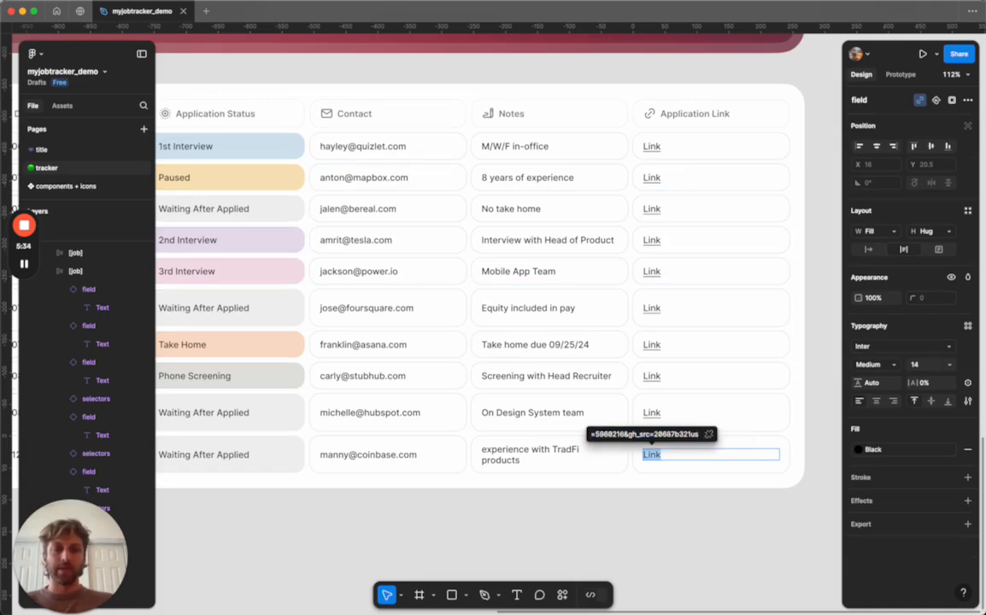
key("Return")
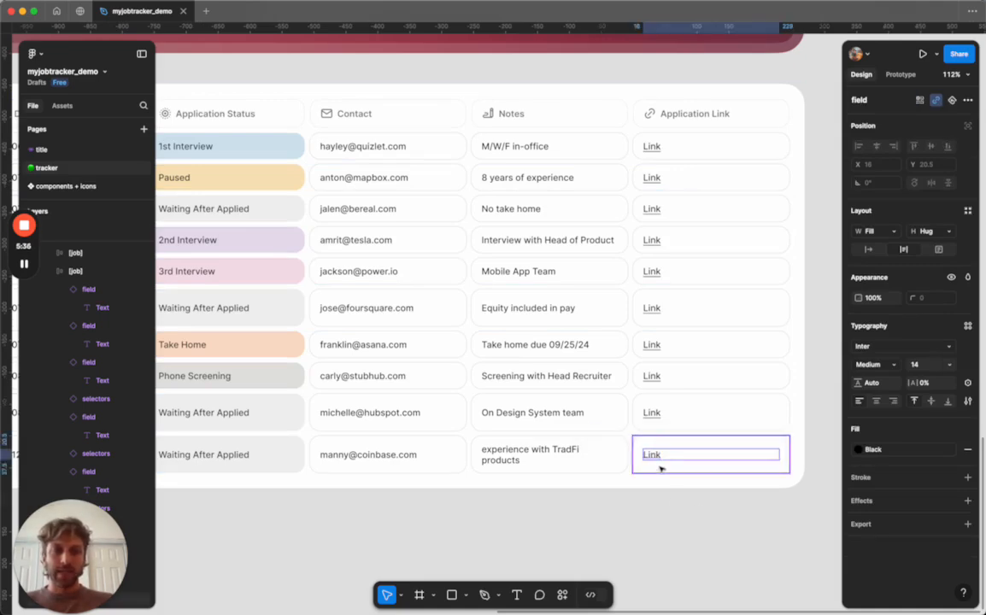
mouse_move(653, 459)
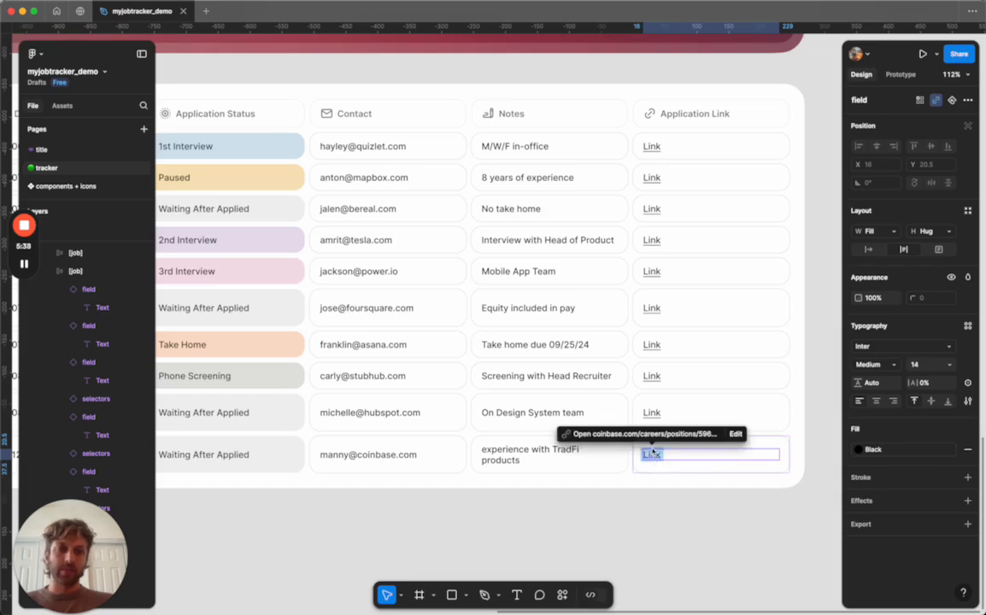
left_click(659, 488)
left_click(658, 501)
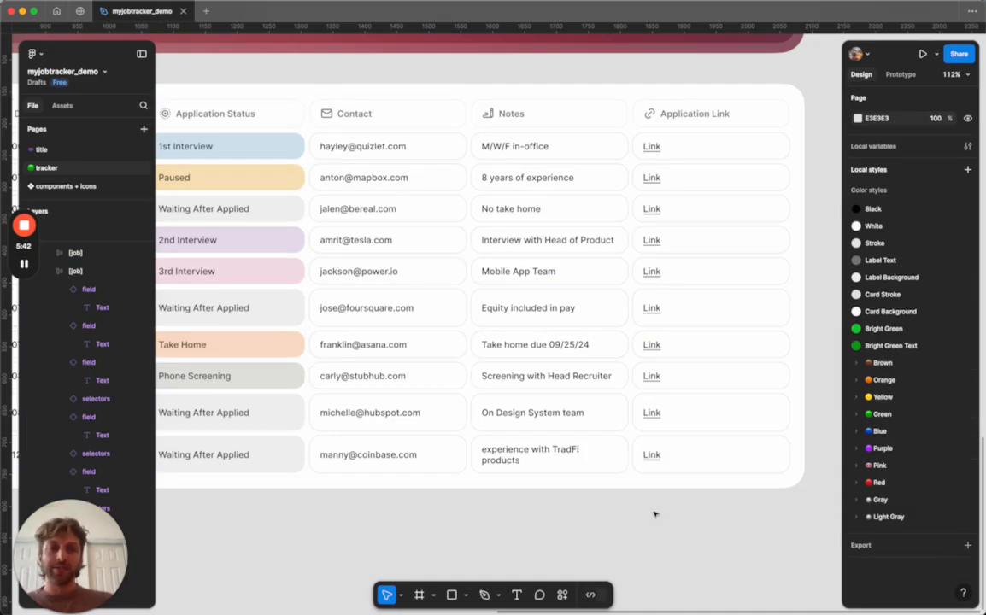
Review the completed tracker table with the interface hidden, then show the interface again.
scroll(656, 515, "left", 1)
scroll(655, 514, "right", 1)
scroll(656, 514, "left", 10)
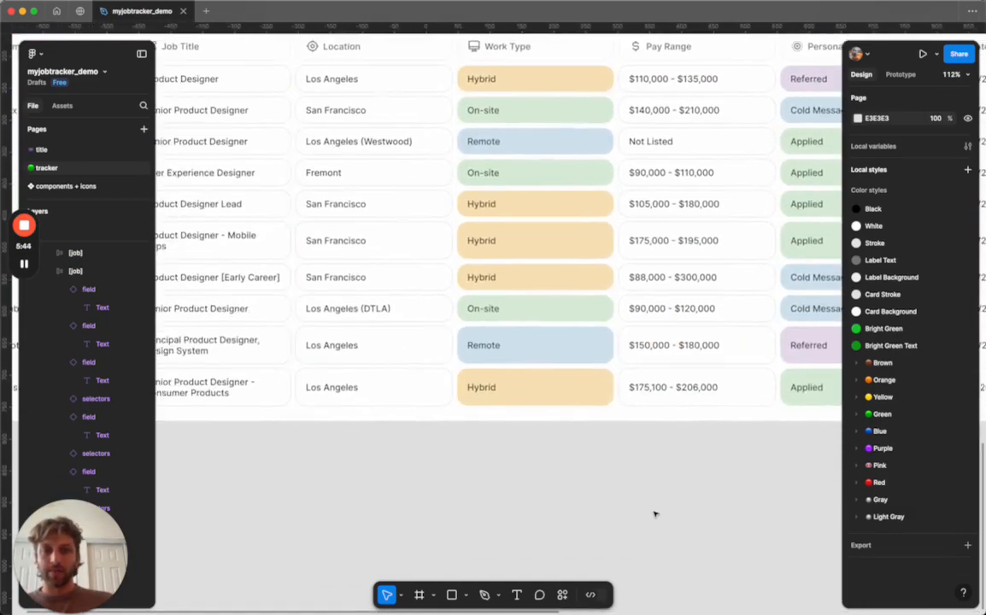
scroll(656, 515, "down", 3)
right_click(656, 515)
left_click(696, 487)
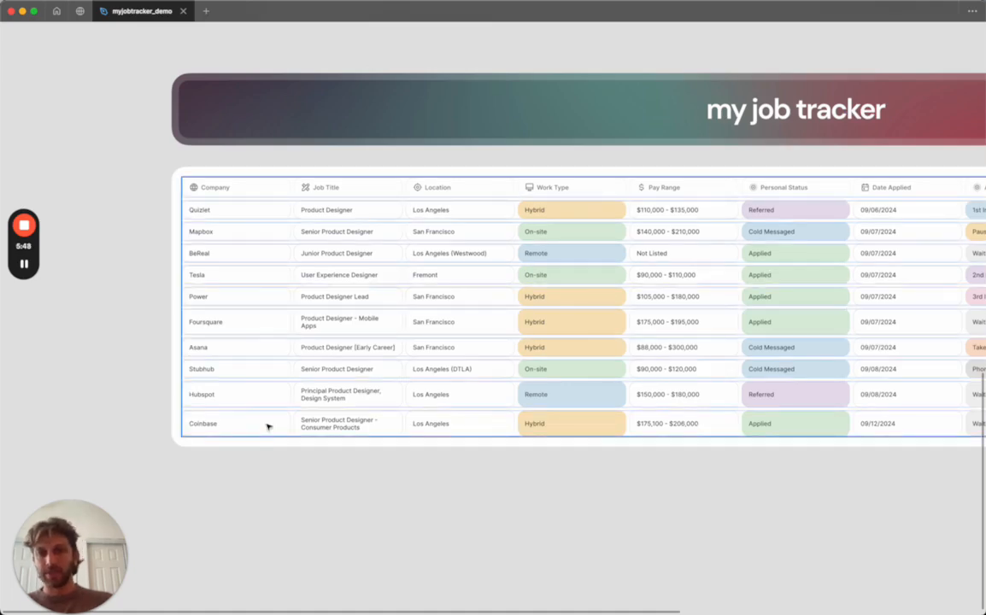
scroll(268, 427, "right", 3)
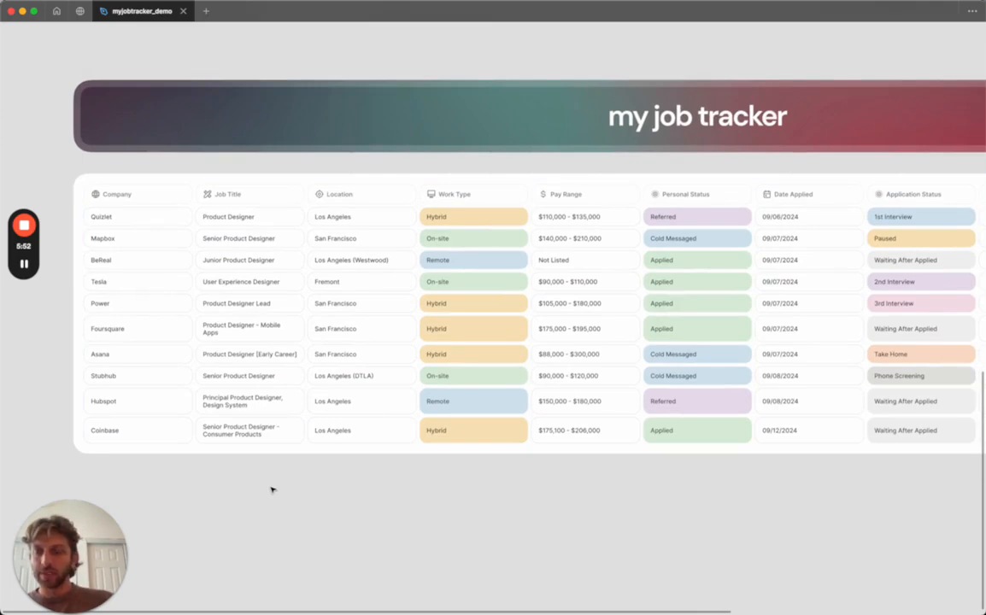
right_click(272, 490)
left_click(282, 489)
Open the components + icons page and zoom into the selectors component set.
left_click(92, 188)
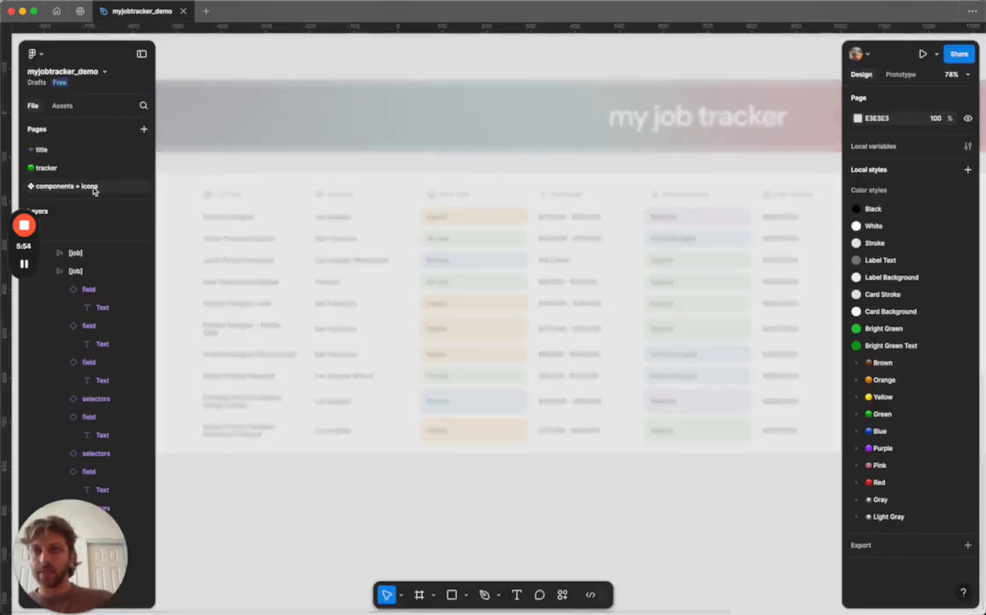
scroll(415, 162, "up", 3)
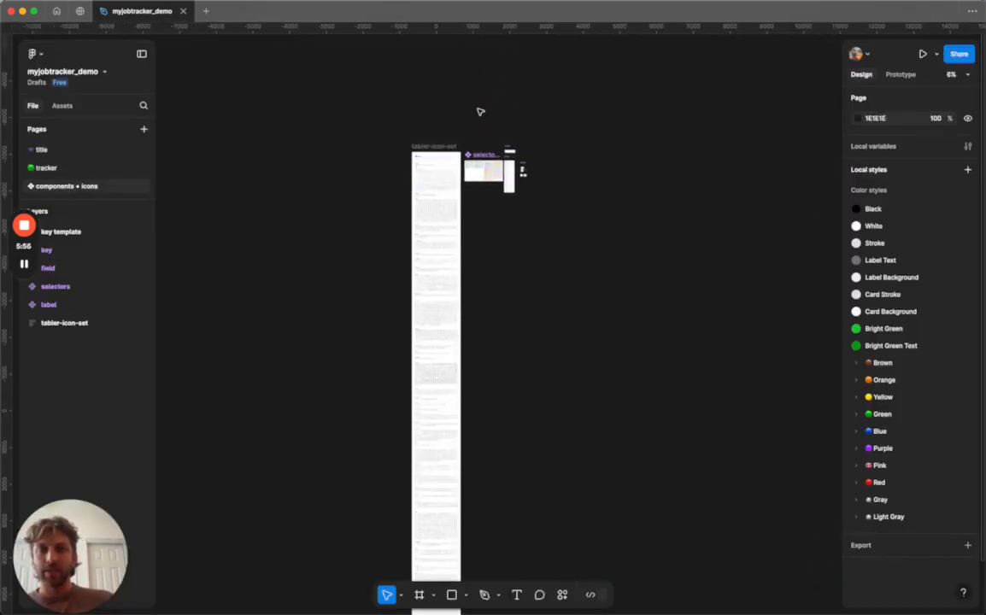
scroll(481, 112, "up", 6)
scroll(480, 111, "down", 2)
scroll(475, 187, "up", 4)
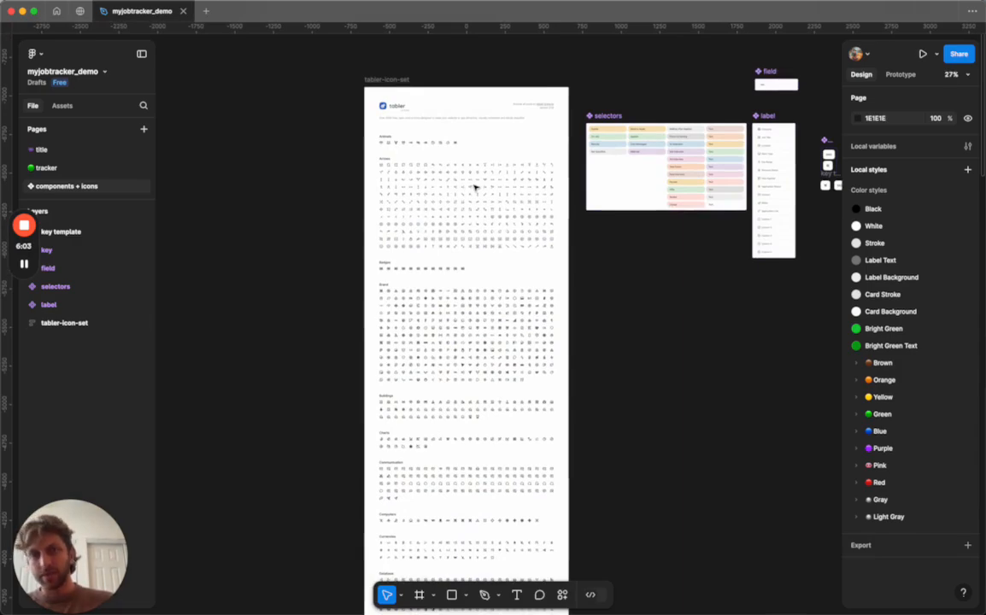
scroll(475, 187, "up", 6)
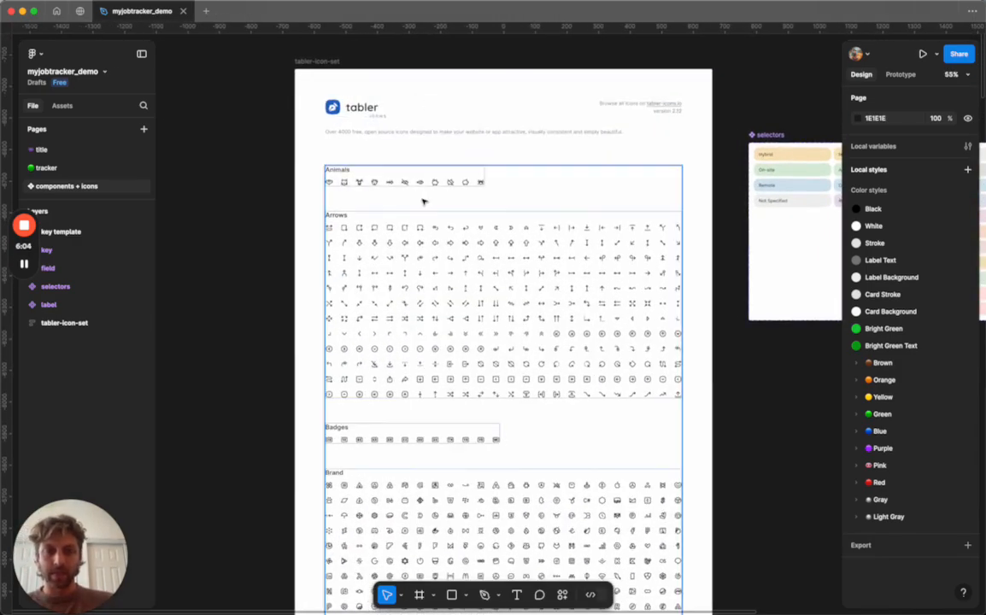
scroll(422, 202, "right", 3)
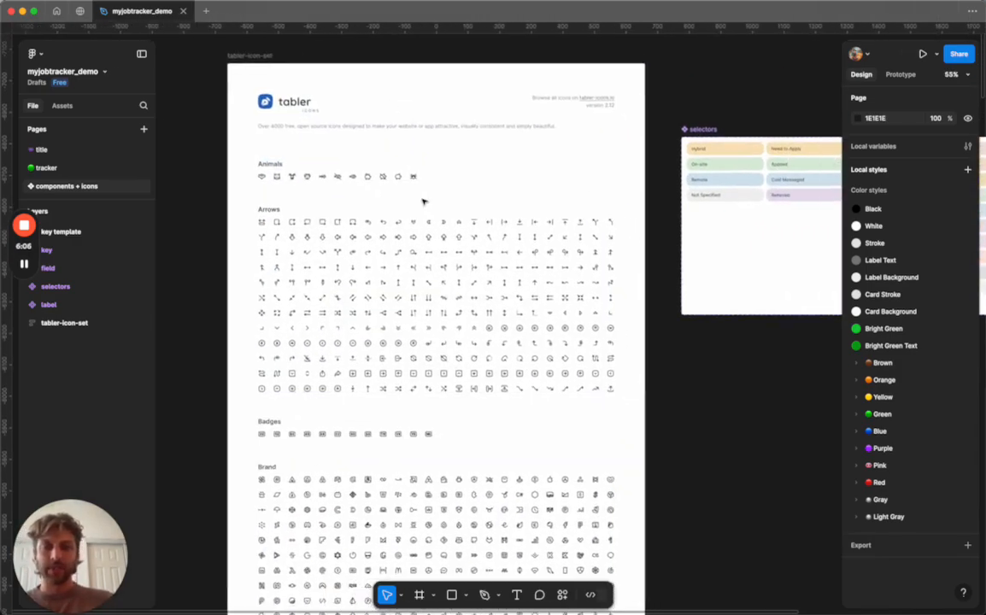
scroll(422, 202, "right", 10)
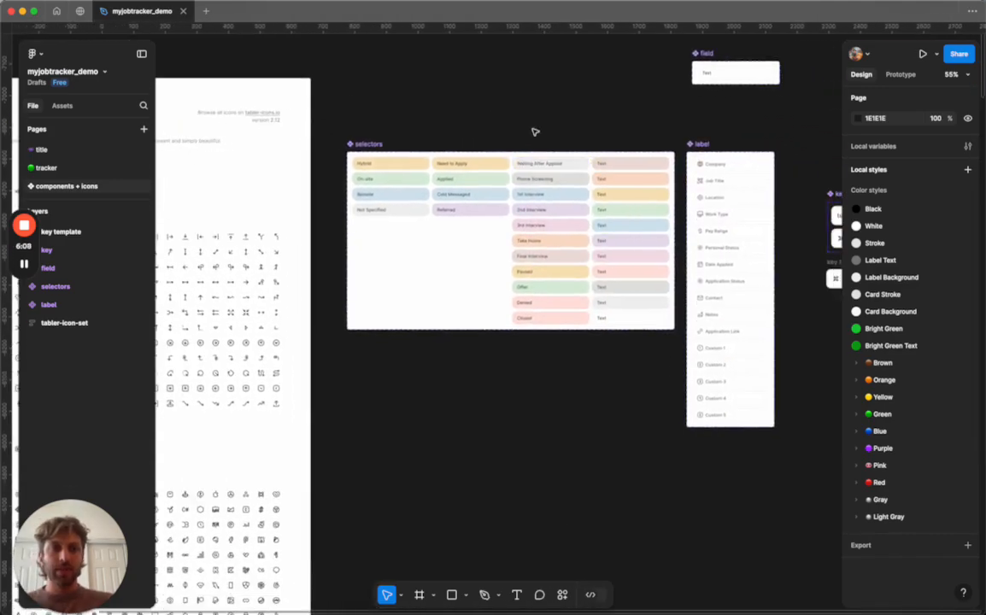
scroll(520, 125, "up", 5)
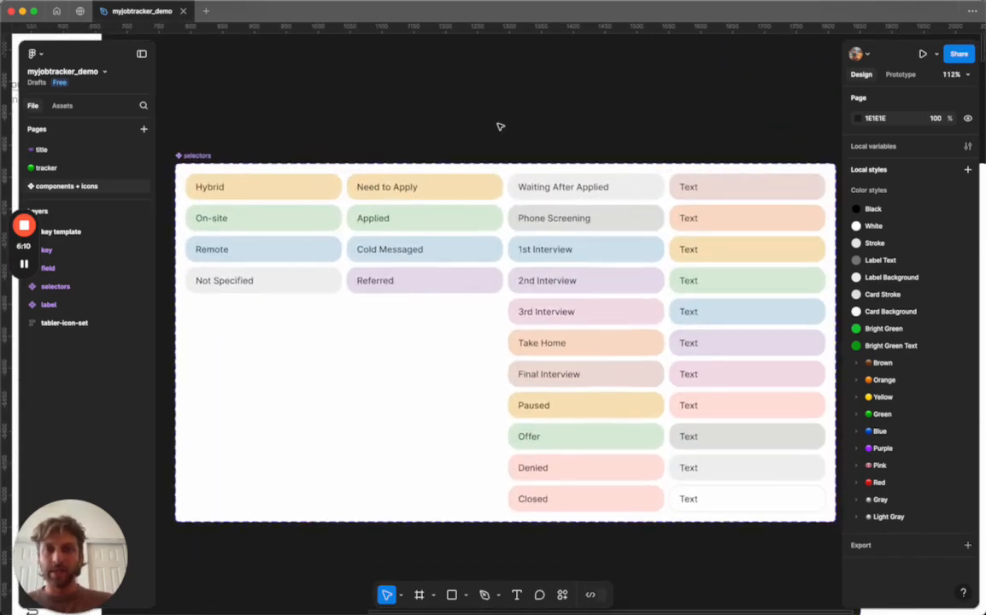
Inspect the Work Type, Personal Status, Application Status and Custom selector variants.
left_click(224, 163)
left_click(248, 191)
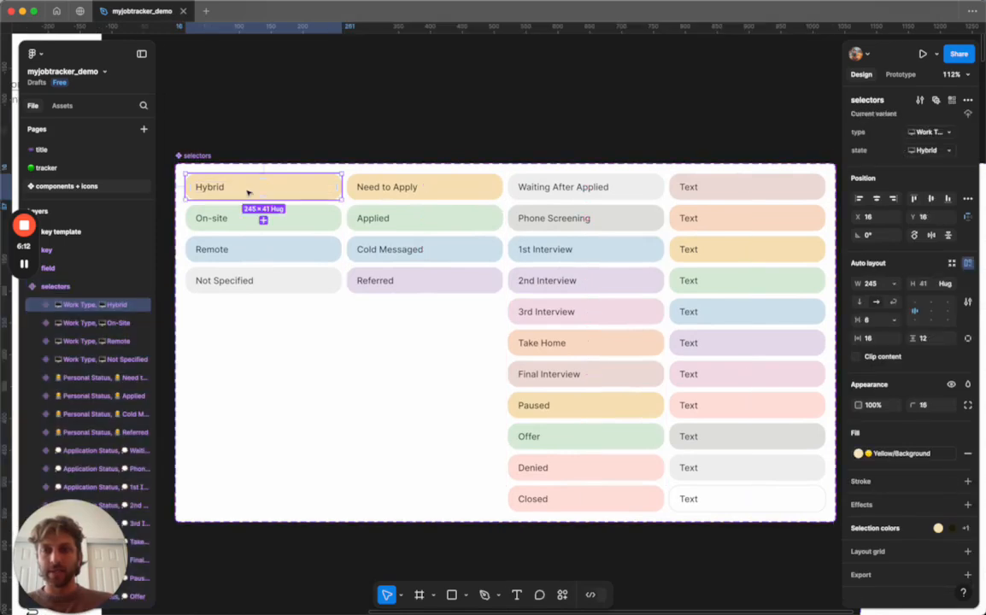
left_click(441, 186)
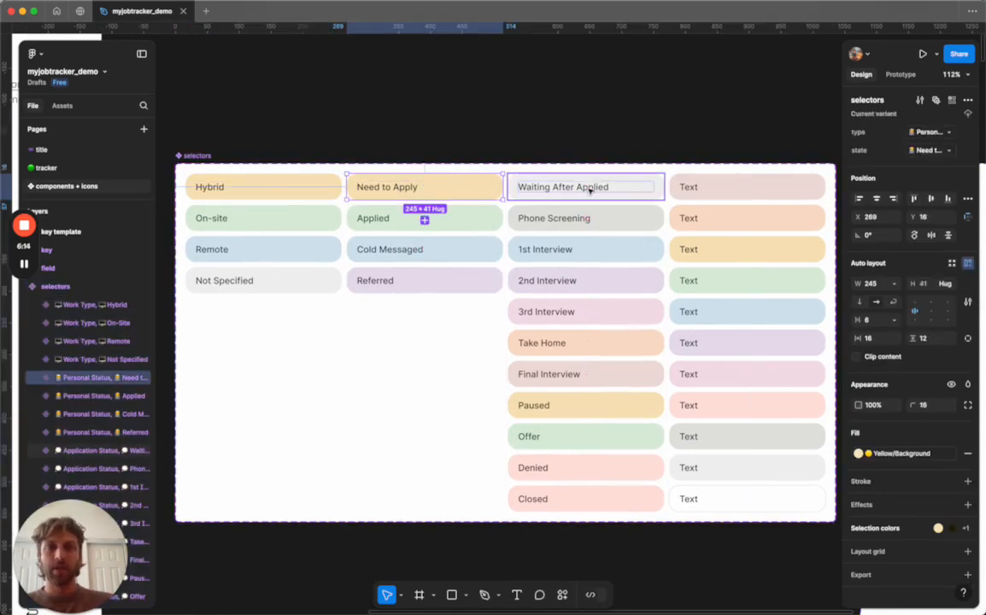
left_click(590, 190)
left_click(751, 196)
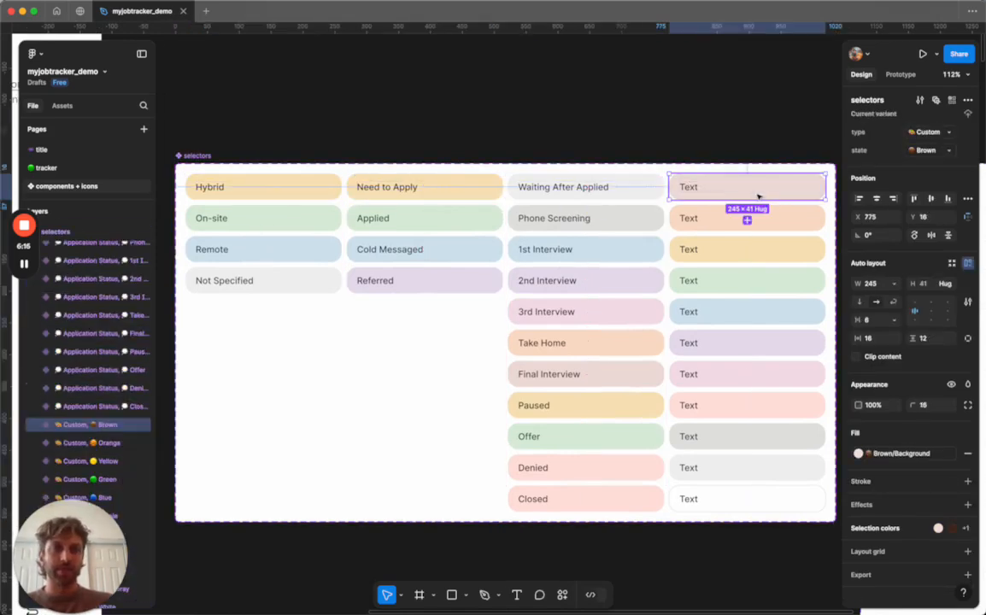
left_click(689, 96)
Add a new variant from the Personal Status Referred selector and place it below Referred.
left_click(408, 288)
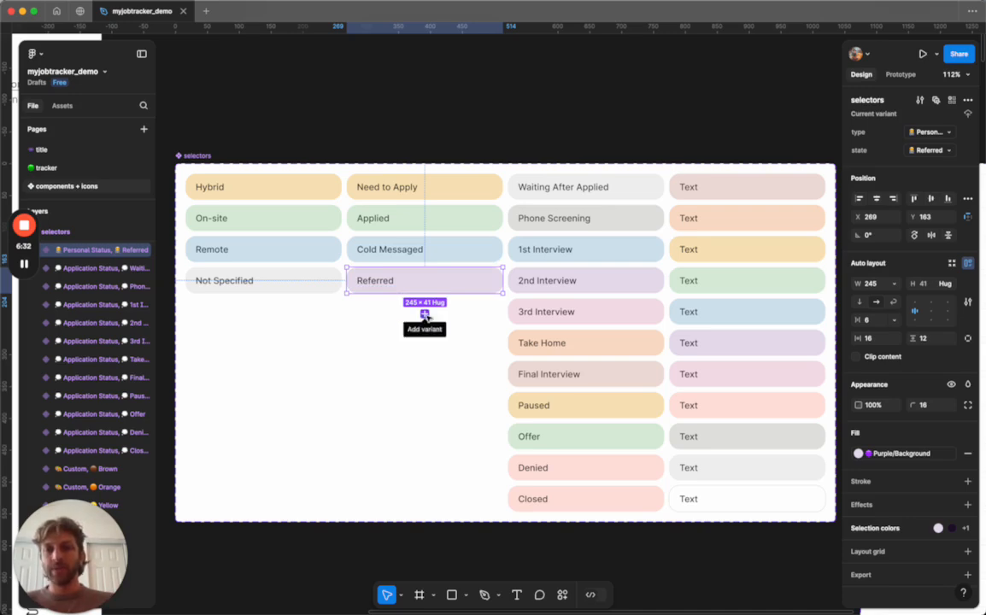
left_click(425, 314)
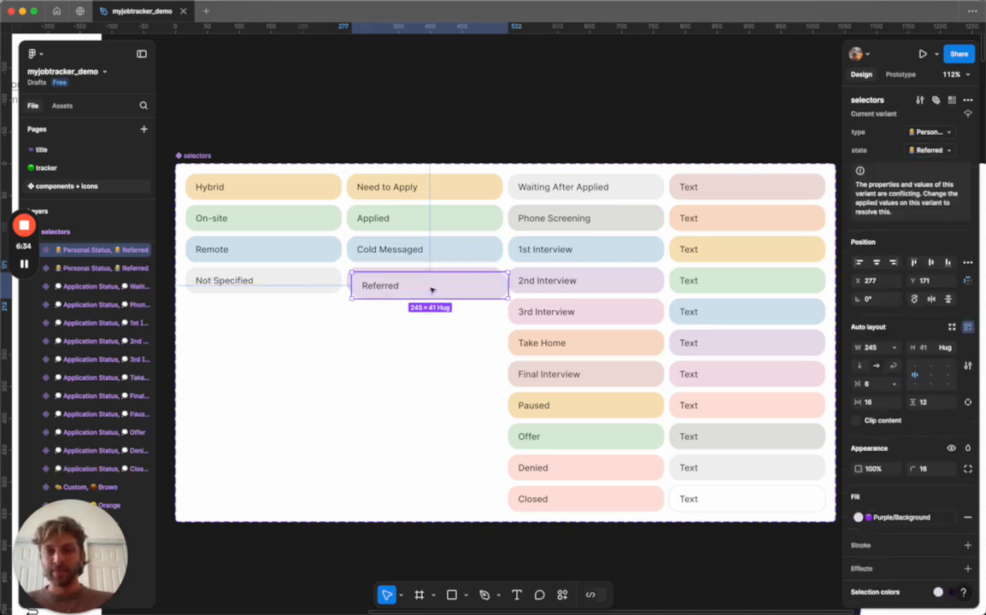
left_click_drag(449, 287, 445, 312)
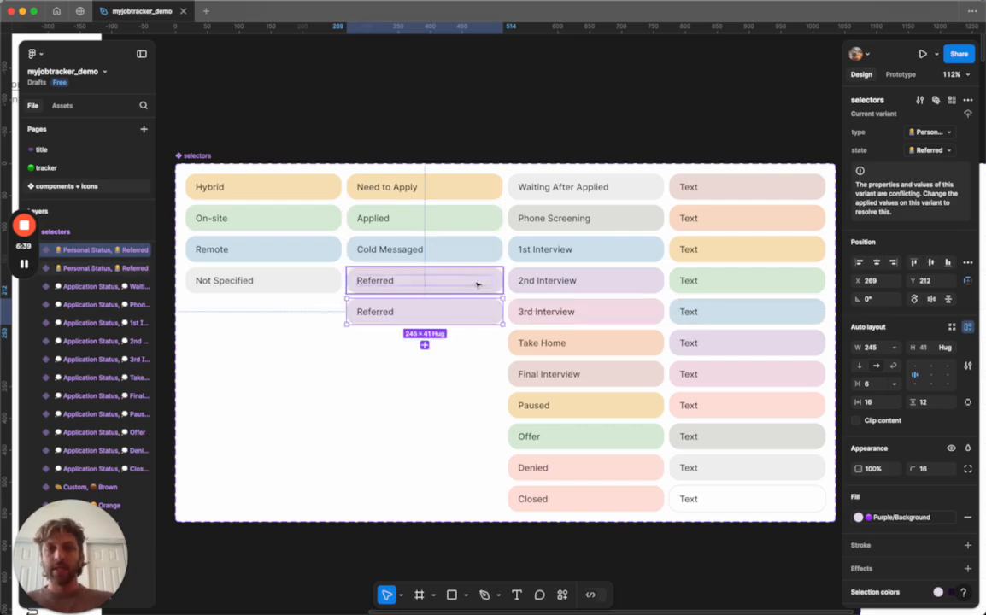
Change the new variant's label text to Recruited.
double_click(376, 312)
type("Recruited")
left_click(368, 366)
left_click(420, 322)
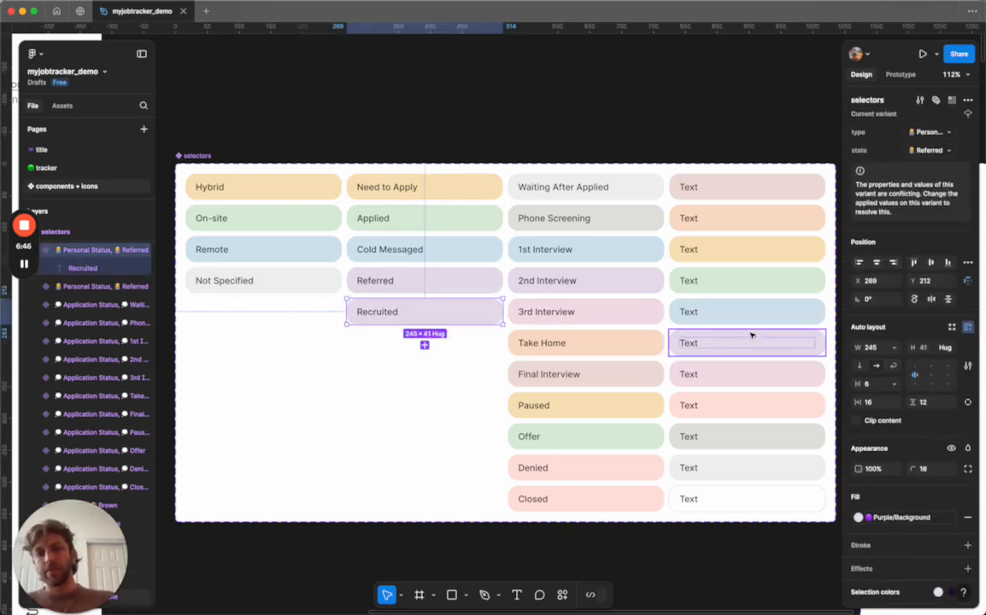
Replace the Recruited variant's Purple/Background selection colour with Orange/Background.
scroll(878, 387, "down", 3)
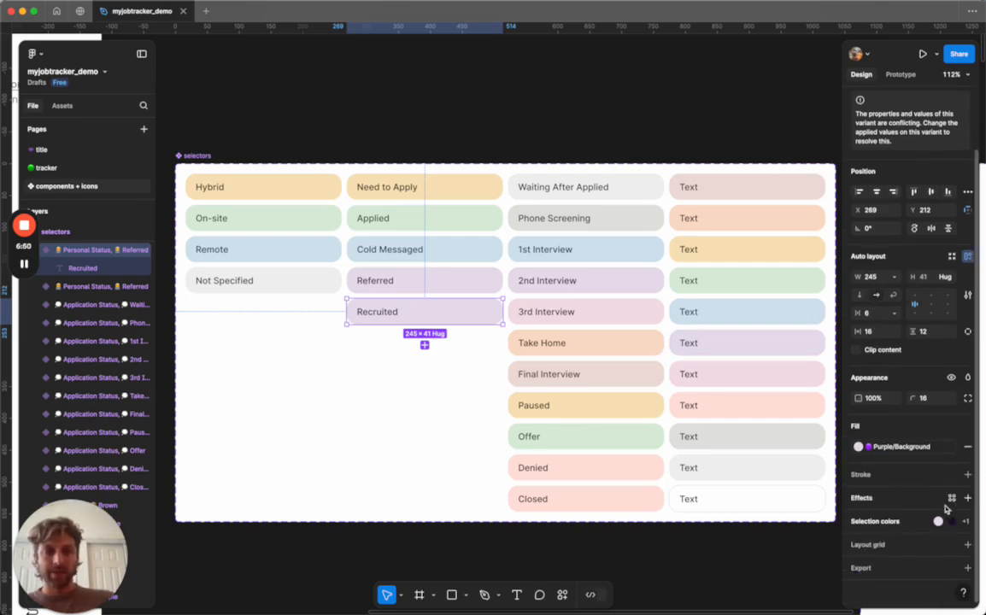
left_click(889, 524)
scroll(889, 526, "down", 2)
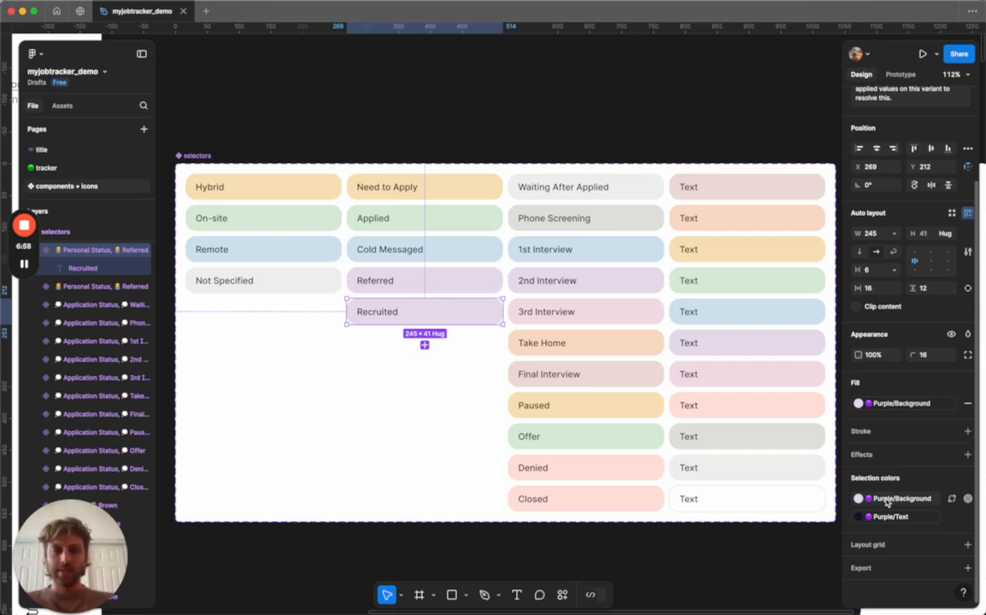
left_click(888, 501)
scroll(791, 505, "up", 3)
scroll(778, 504, "up", 3)
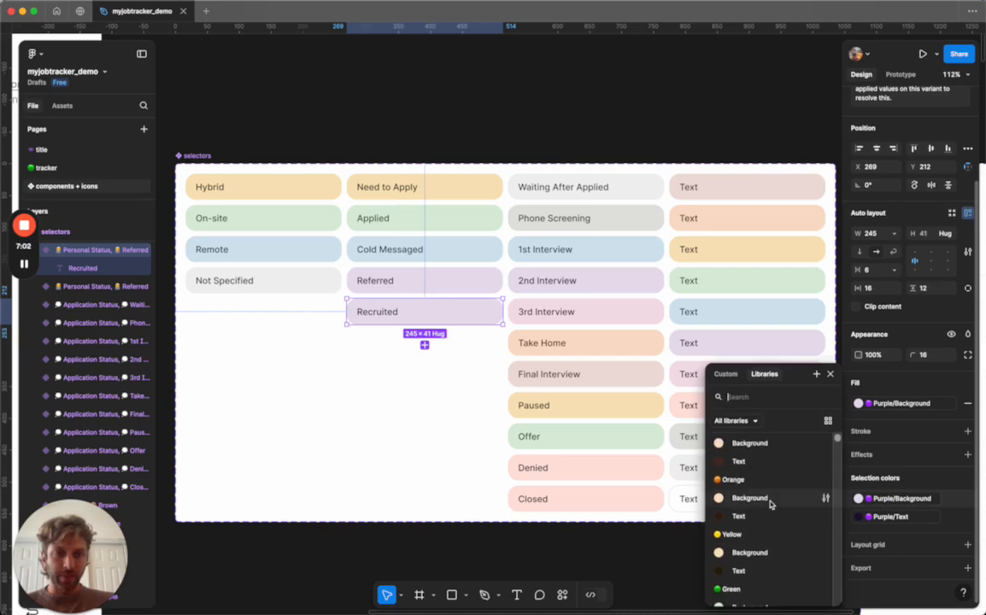
left_click(761, 502)
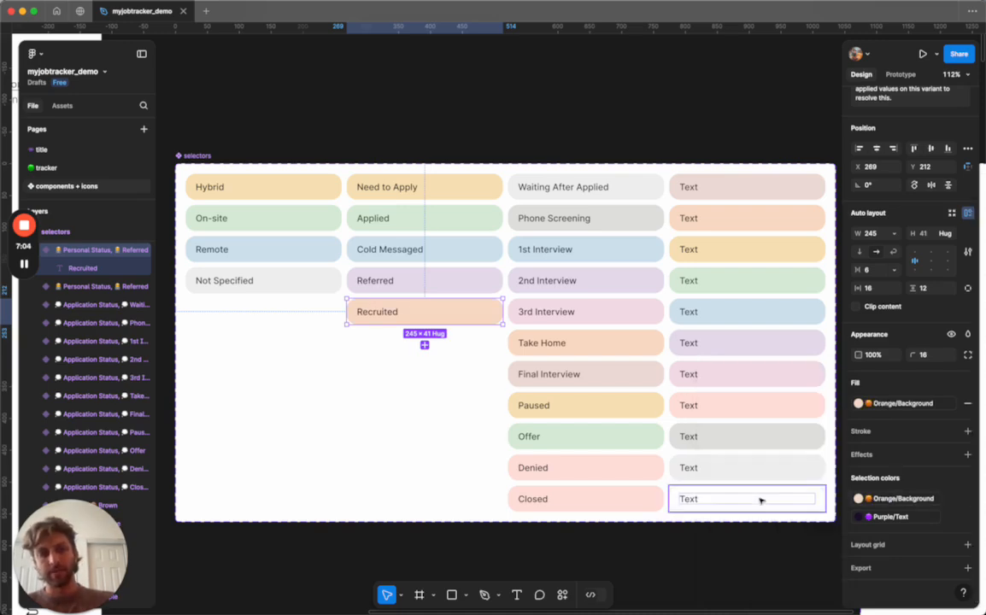
Replace the Recruited variant's Purple/Text selection colour with Orange/Text.
left_click(891, 518)
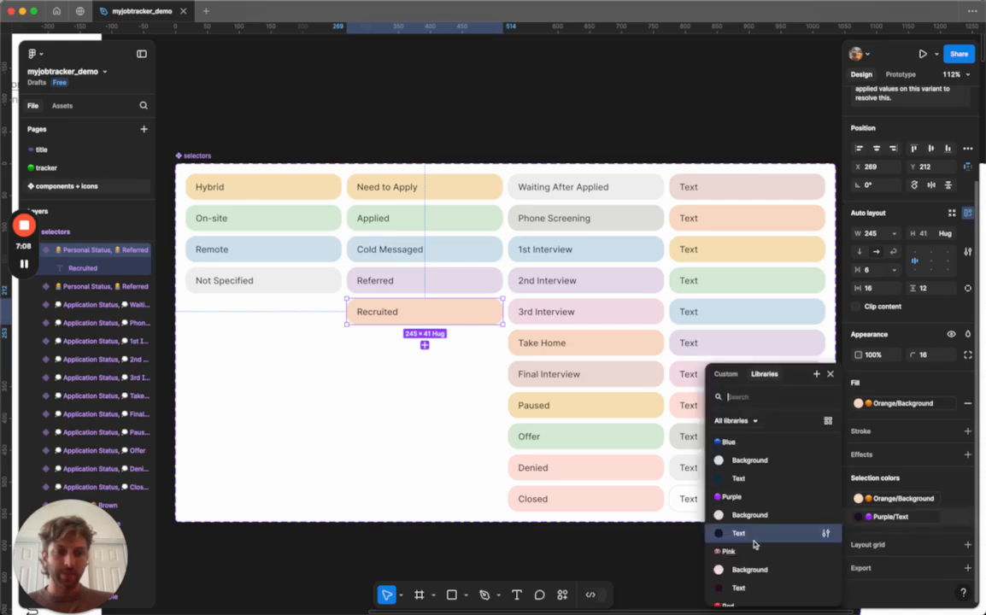
scroll(750, 512, "up", 2)
scroll(750, 512, "up", 3)
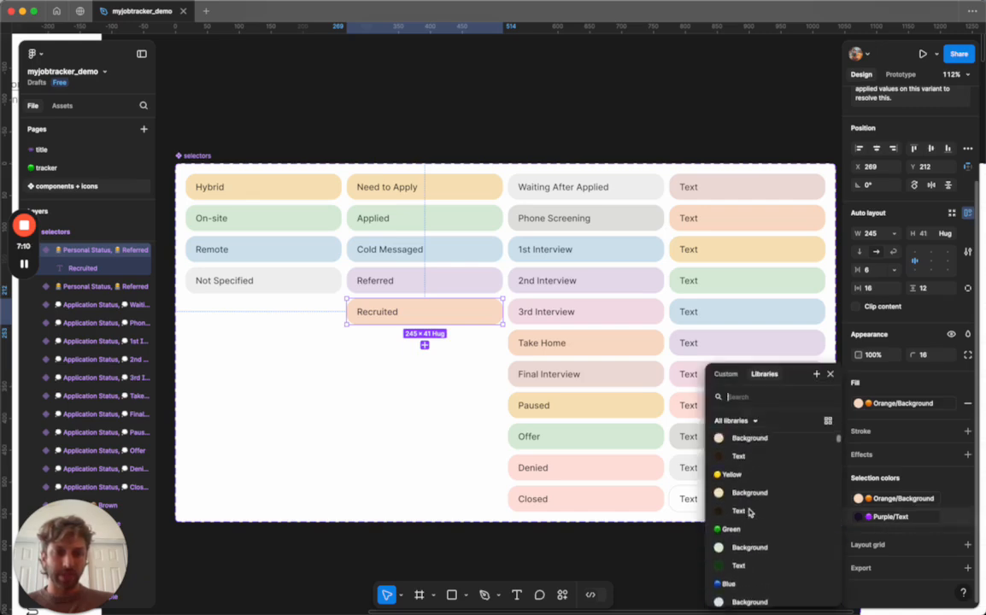
left_click(737, 508)
left_click(433, 433)
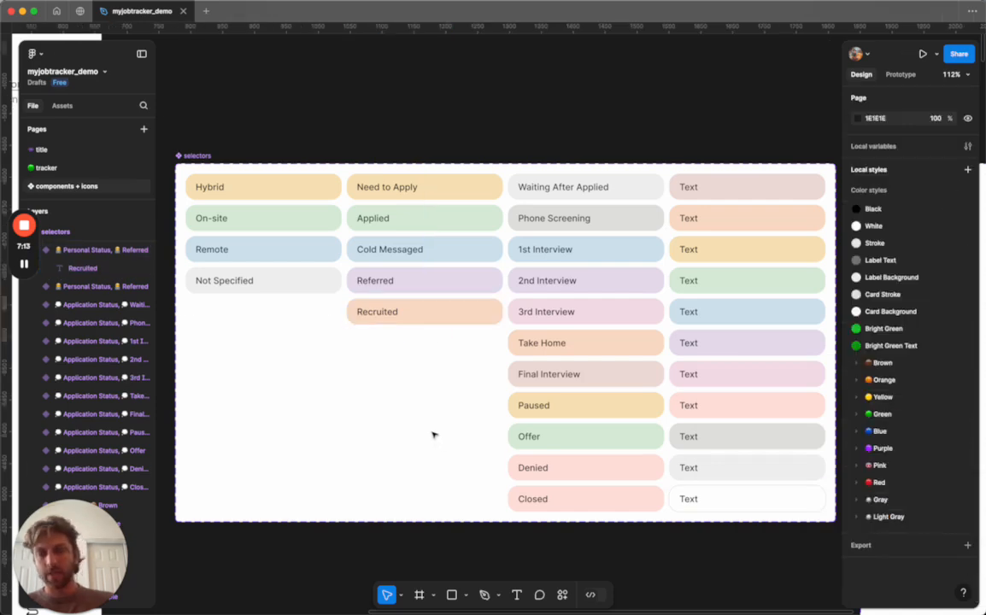
Set the Recruited variant's state property value to Recruited.
left_click(423, 311)
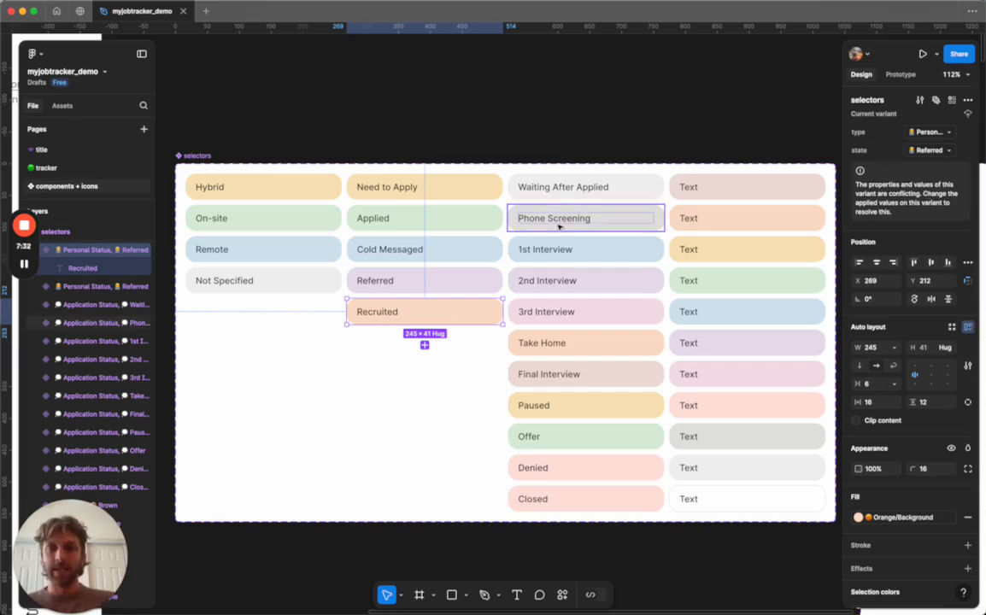
left_click(439, 284)
left_click(391, 311)
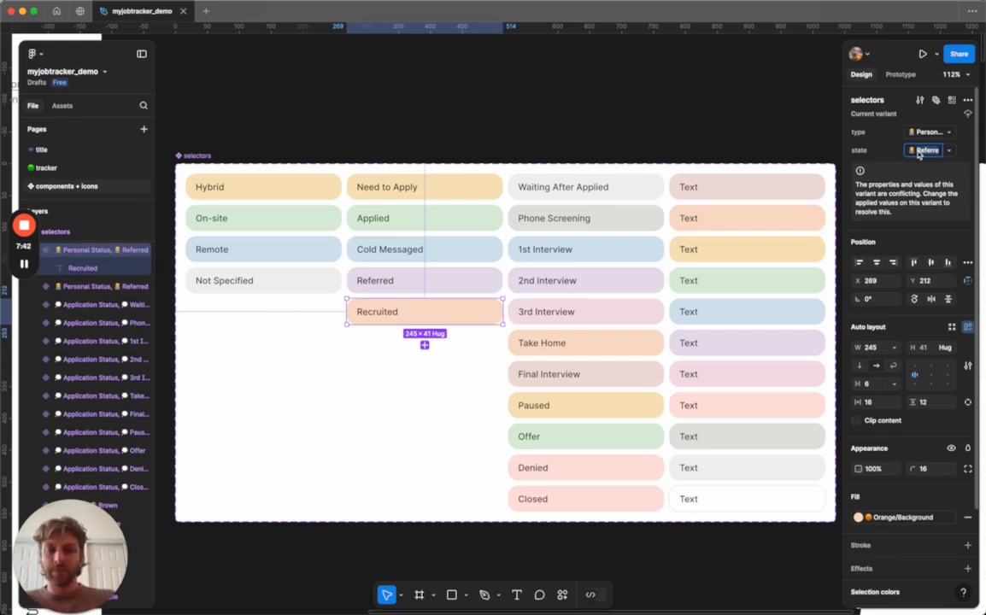
type("Recruited")
left_click(742, 128)
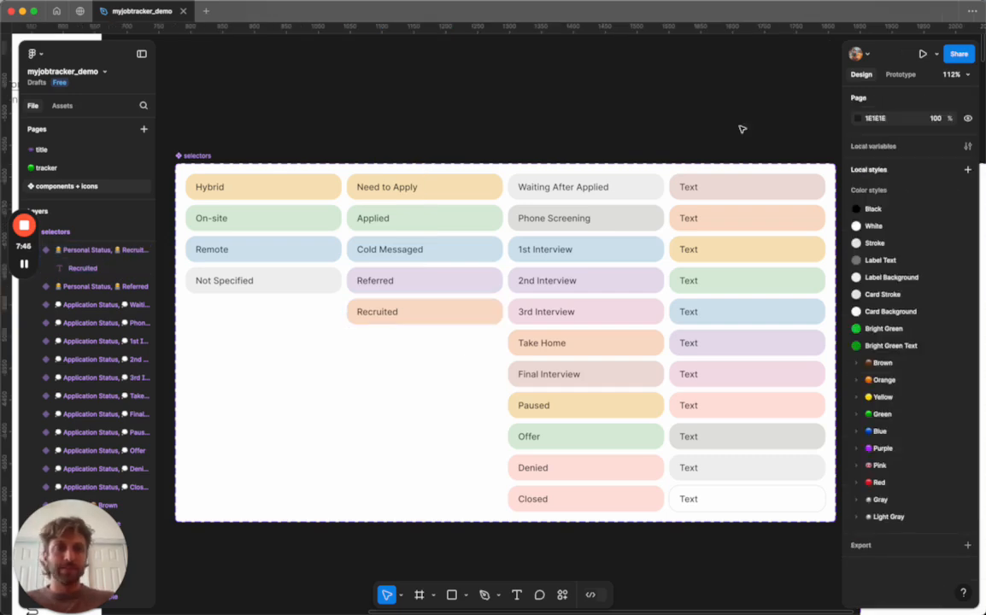
left_click(444, 308)
left_click(947, 151)
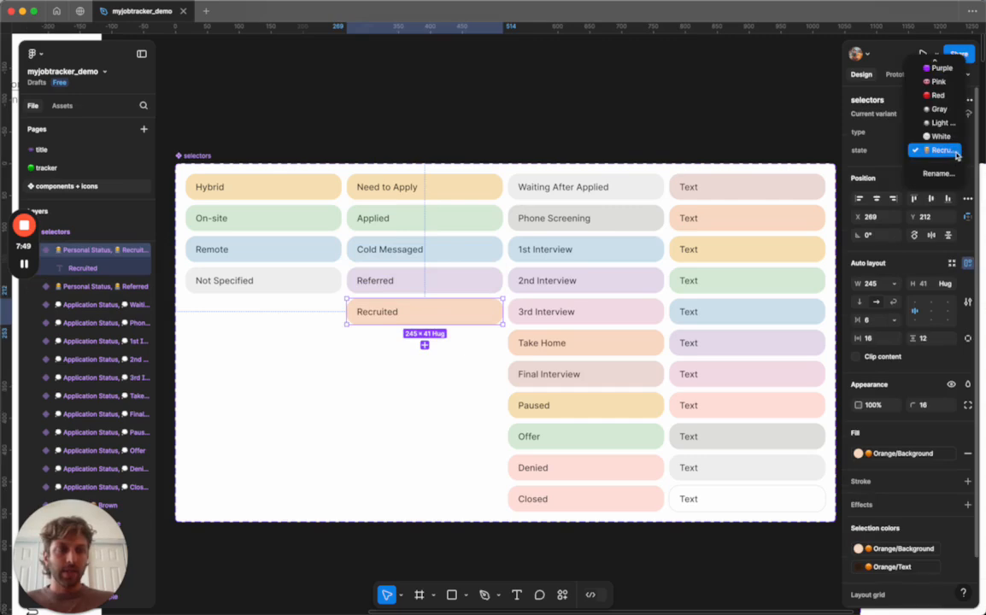
scroll(943, 121, "up", 4)
left_click(699, 122)
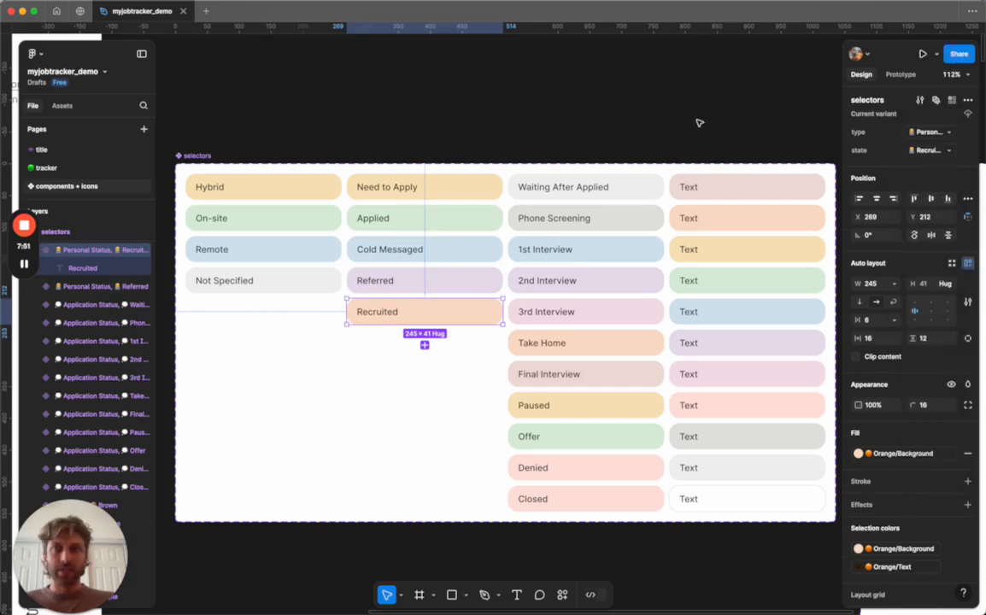
Inspect the state options listed for the last row's Work Type selector on the tracker page.
left_click(79, 168)
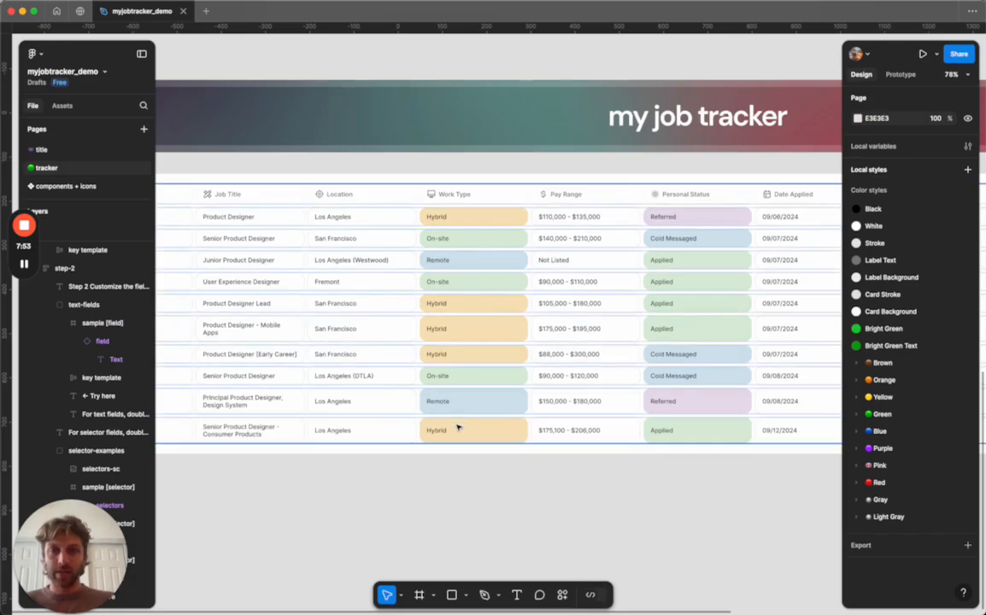
left_click(432, 429)
double_click(455, 428)
left_click(947, 139)
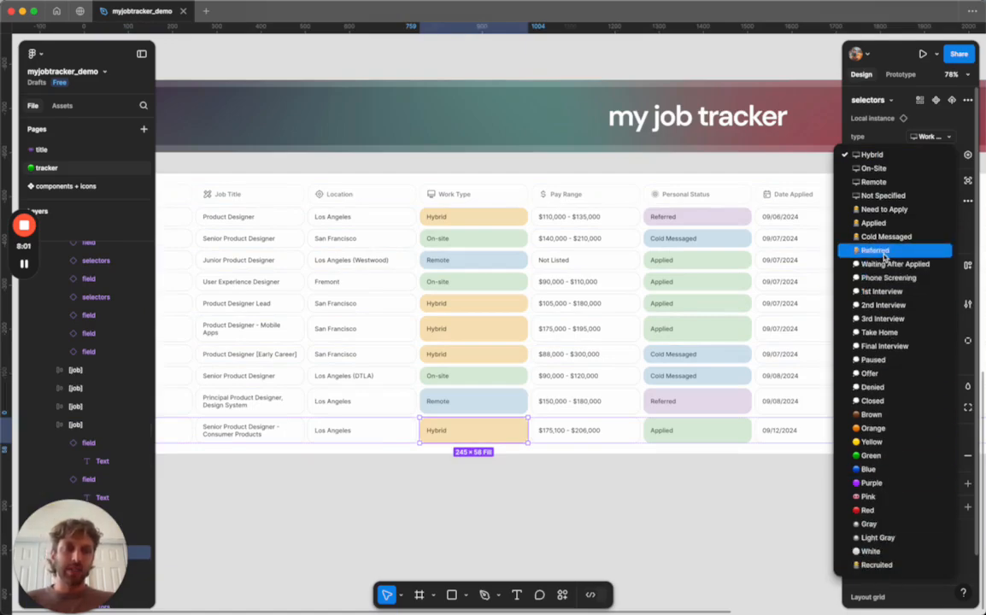
left_click(645, 481)
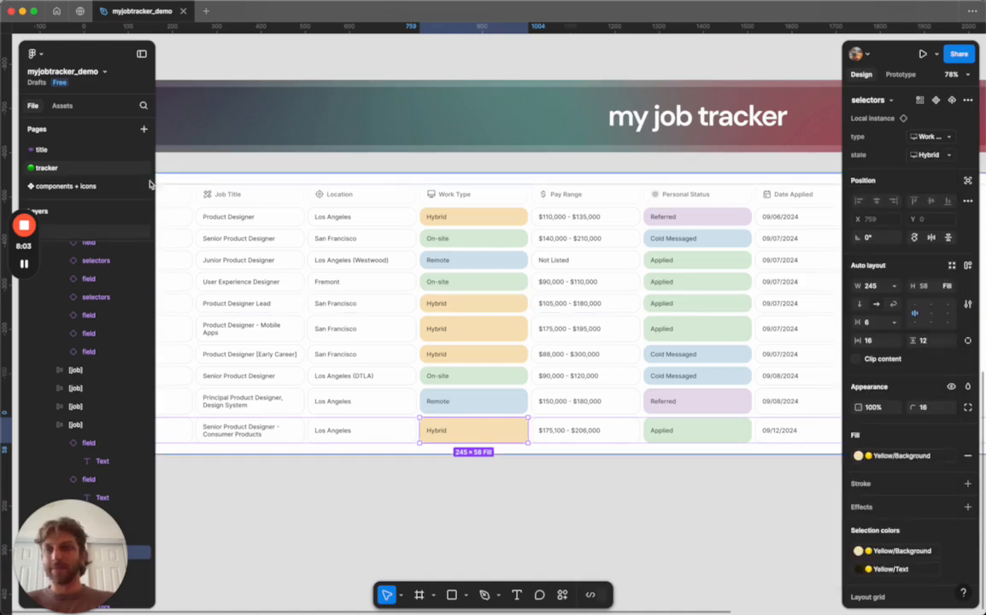
Edit the selectors' state property and move the Recruited value directly below Referred.
left_click(66, 185)
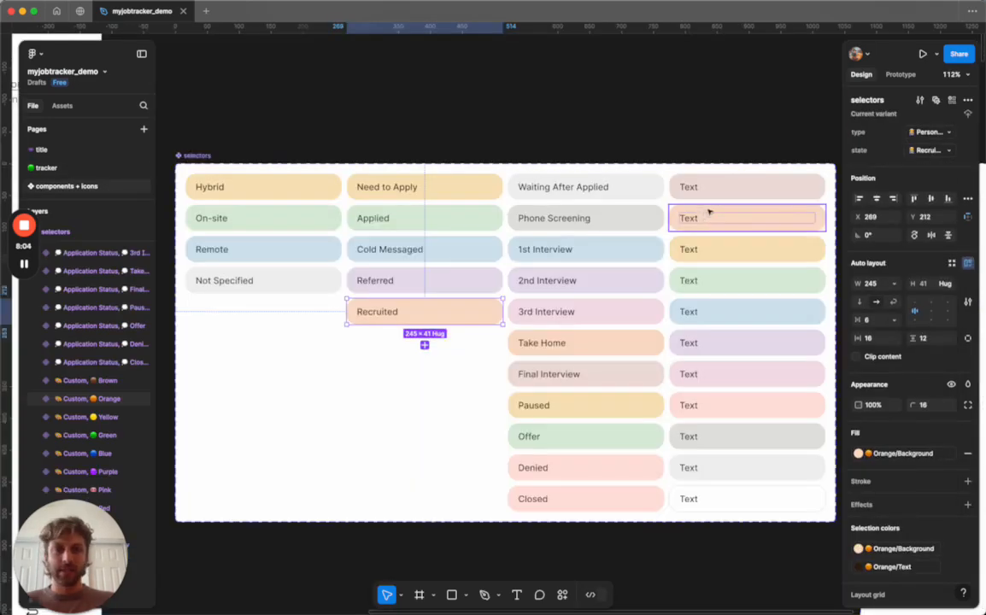
left_click(202, 157)
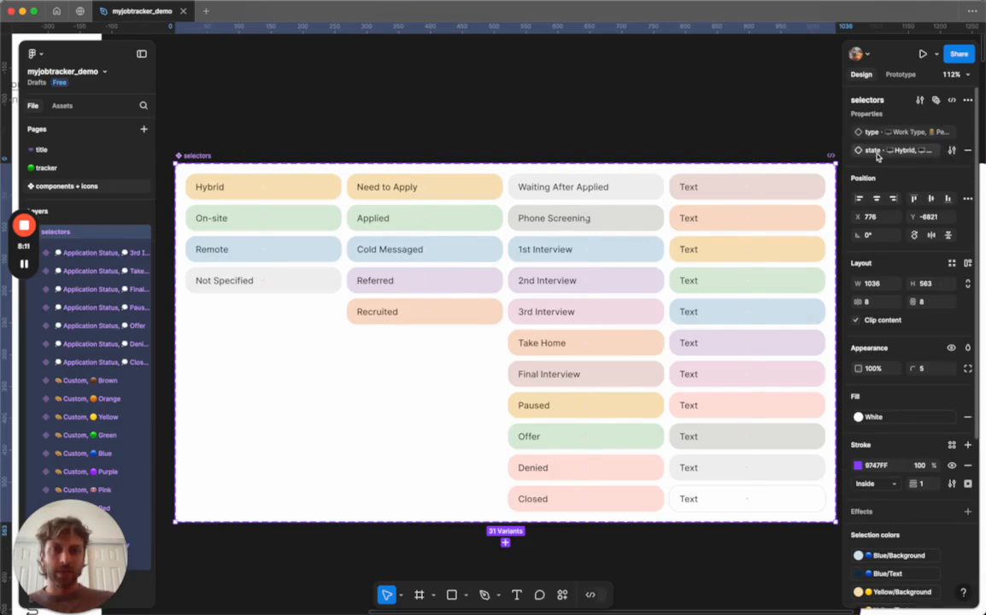
left_click(952, 152)
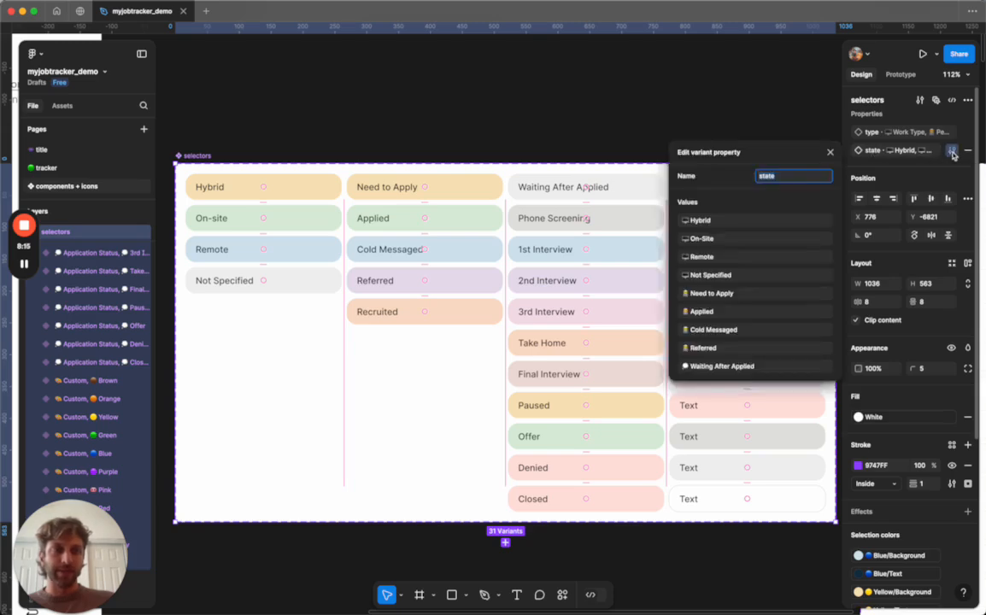
scroll(740, 323, "down", 5)
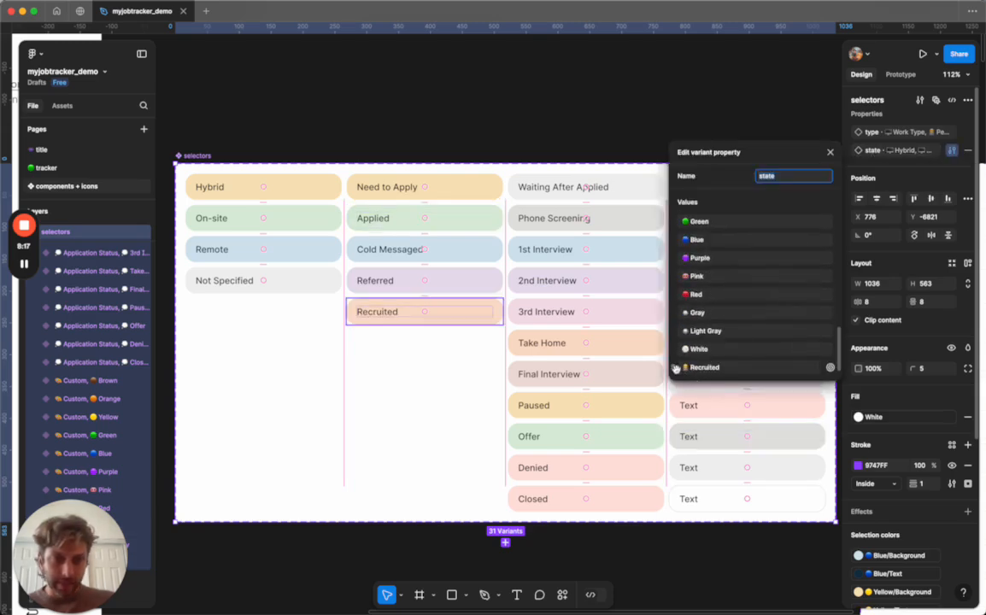
left_click_drag(673, 368, 743, 290)
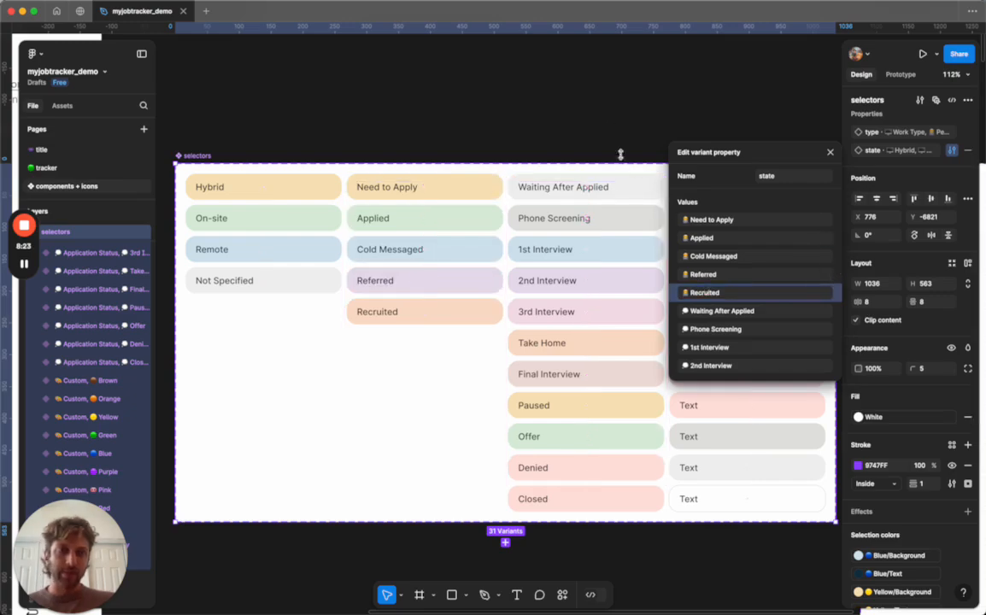
left_click(608, 116)
Set the last job row's Personal Status selector to Recruited.
left_click(47, 168)
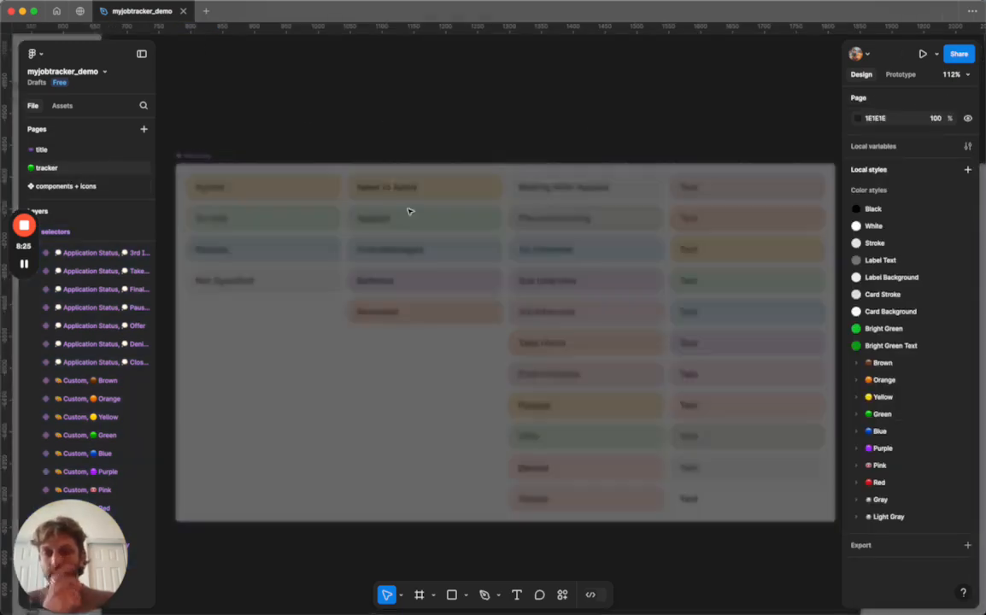
scroll(513, 326, "up", 5)
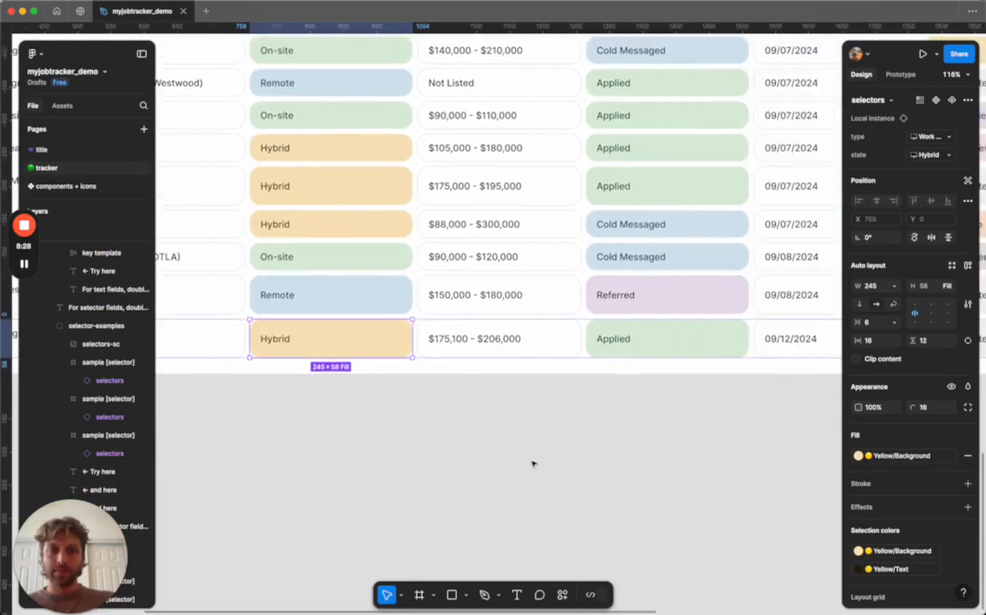
left_click(533, 464)
scroll(533, 464, "down", 4)
left_click(590, 383)
left_click(590, 378)
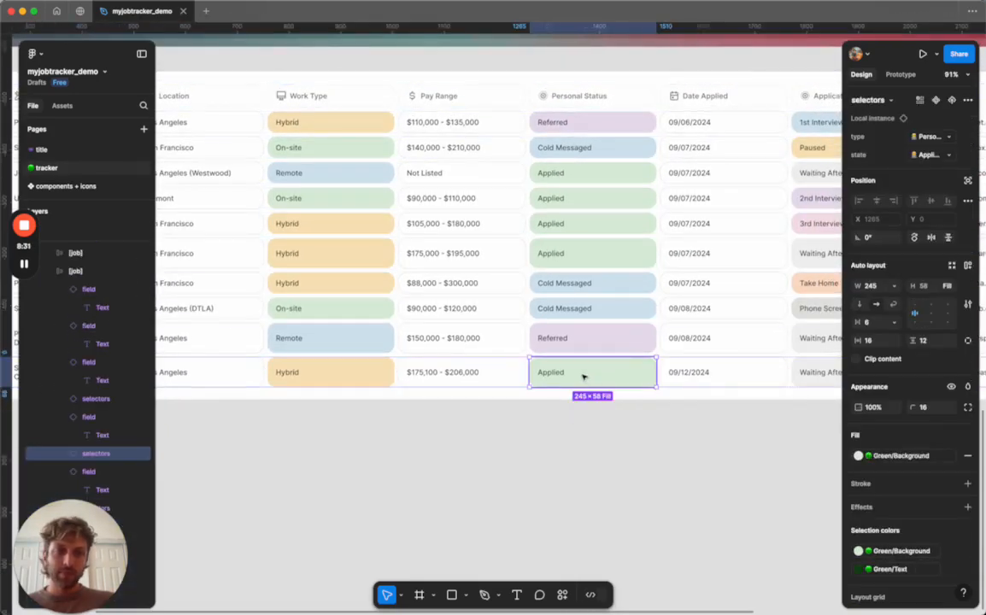
left_click(950, 156)
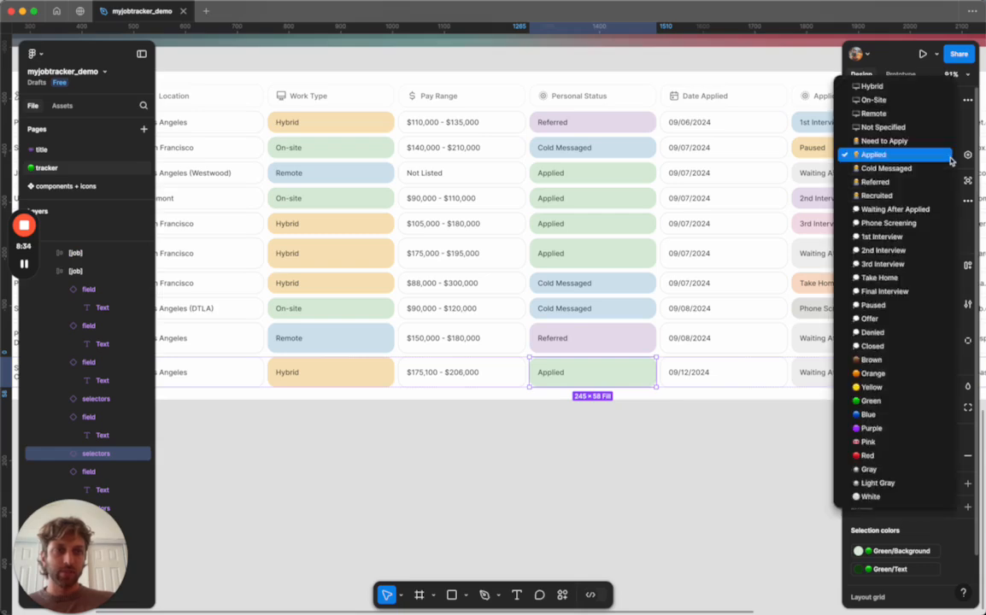
left_click(922, 199)
left_click(607, 466)
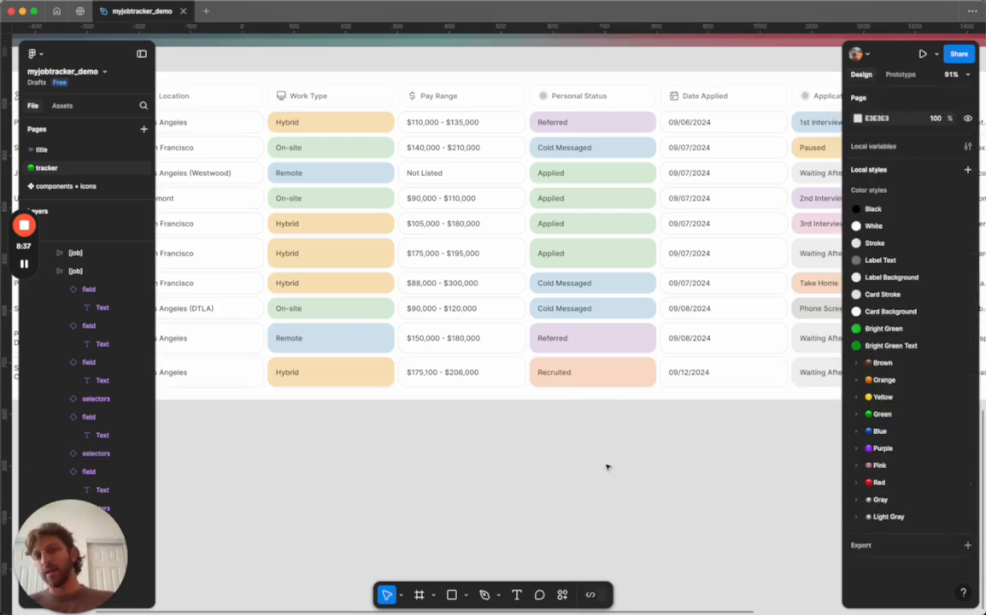
Set the Foursquare row's Personal Status selector to Recruited.
left_click(598, 255)
double_click(599, 254)
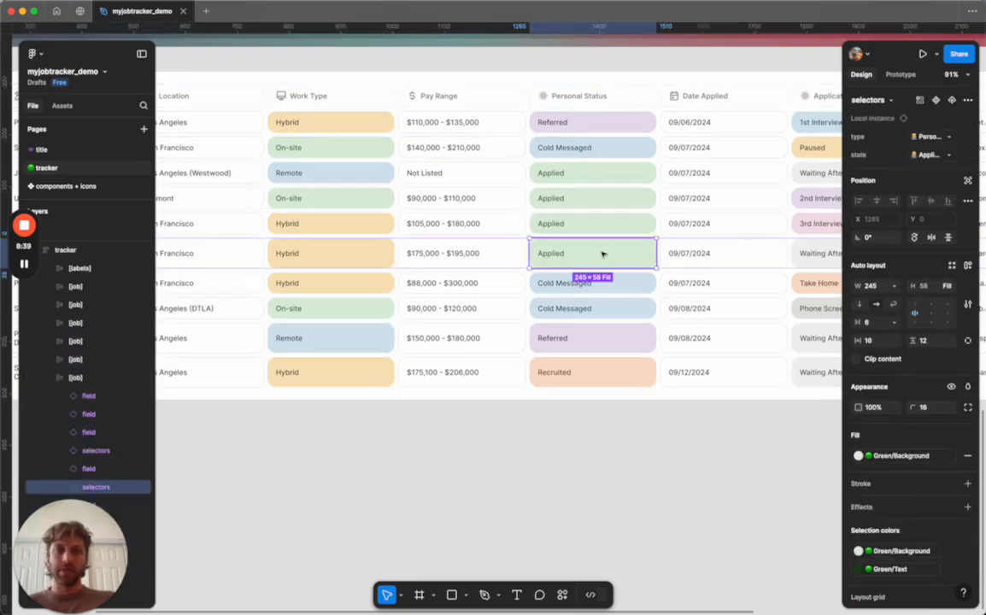
left_click(930, 154)
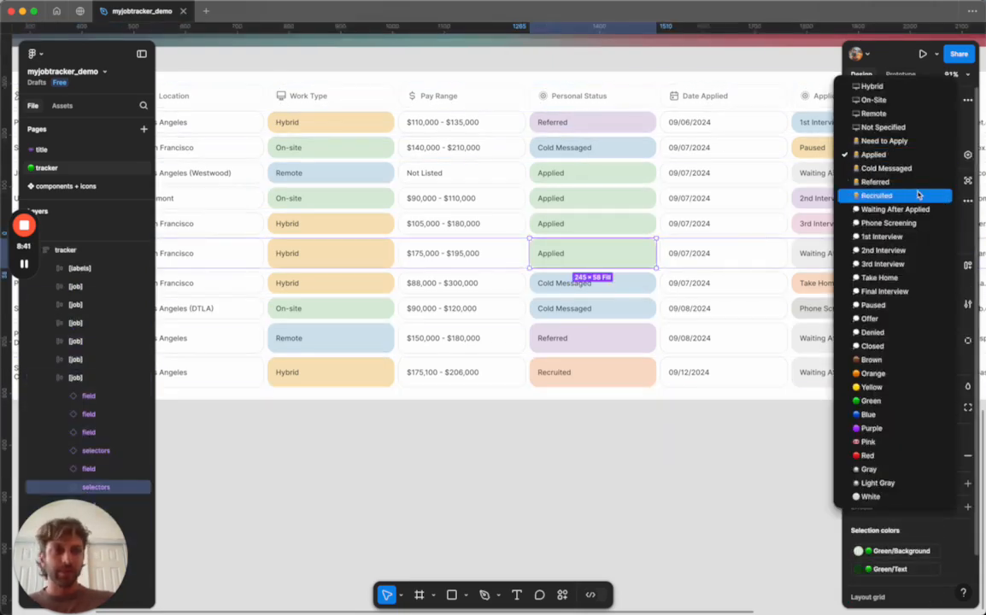
left_click(889, 195)
left_click(667, 450)
Review the updated tracker table across all its columns and the selectors component set.
scroll(667, 451, "down", 5)
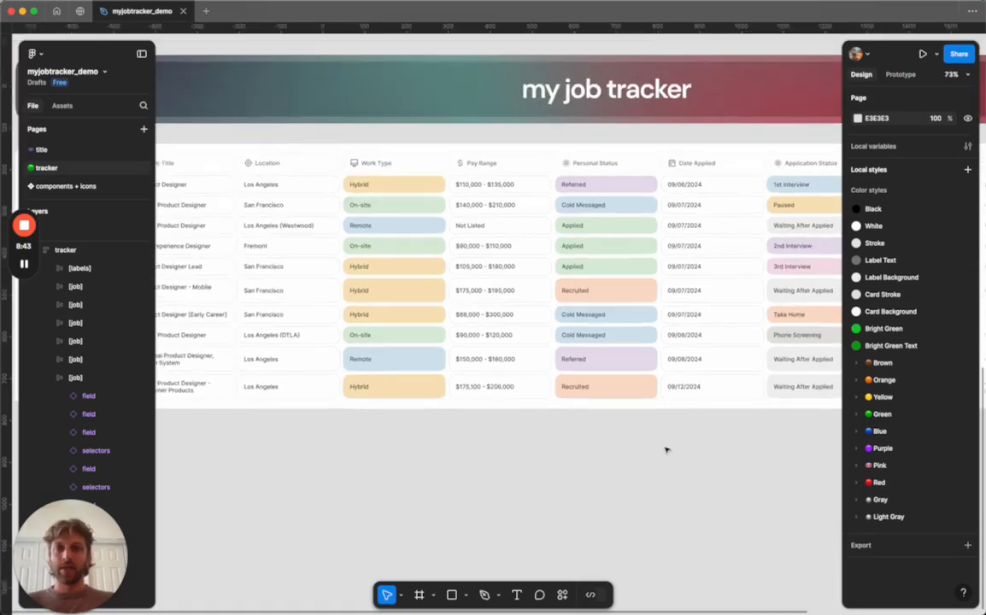
scroll(667, 450, "up", 2)
scroll(666, 450, "right", 5)
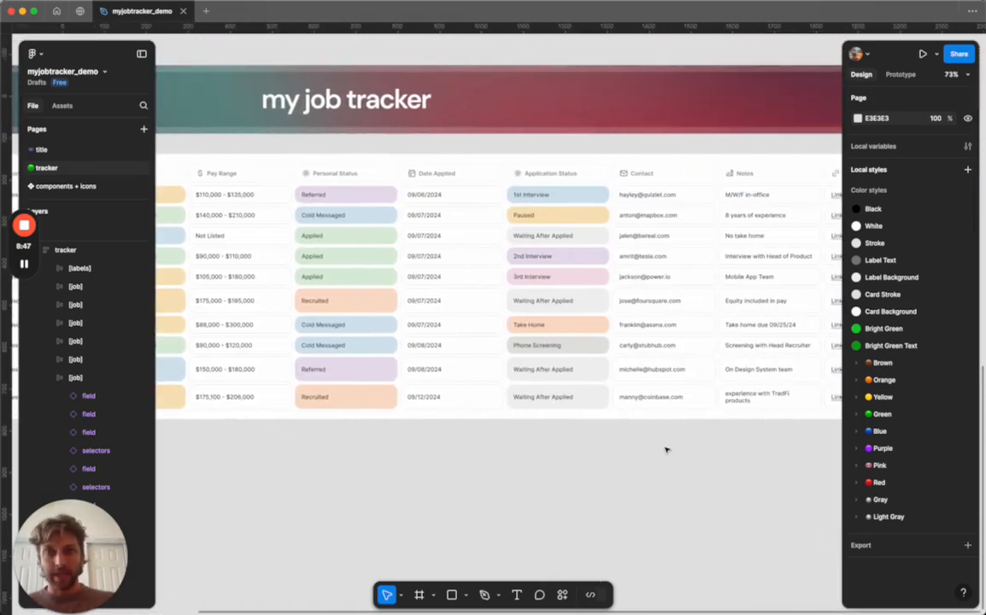
scroll(667, 451, "left", 3)
scroll(667, 450, "down", 1)
left_click(79, 187)
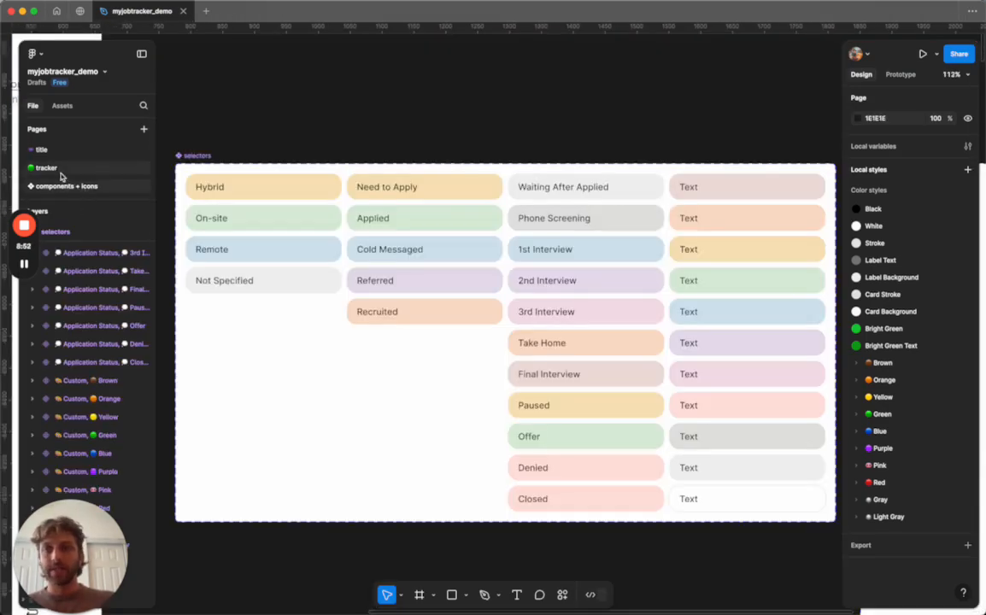
left_click(61, 171)
scroll(531, 228, "left", 6)
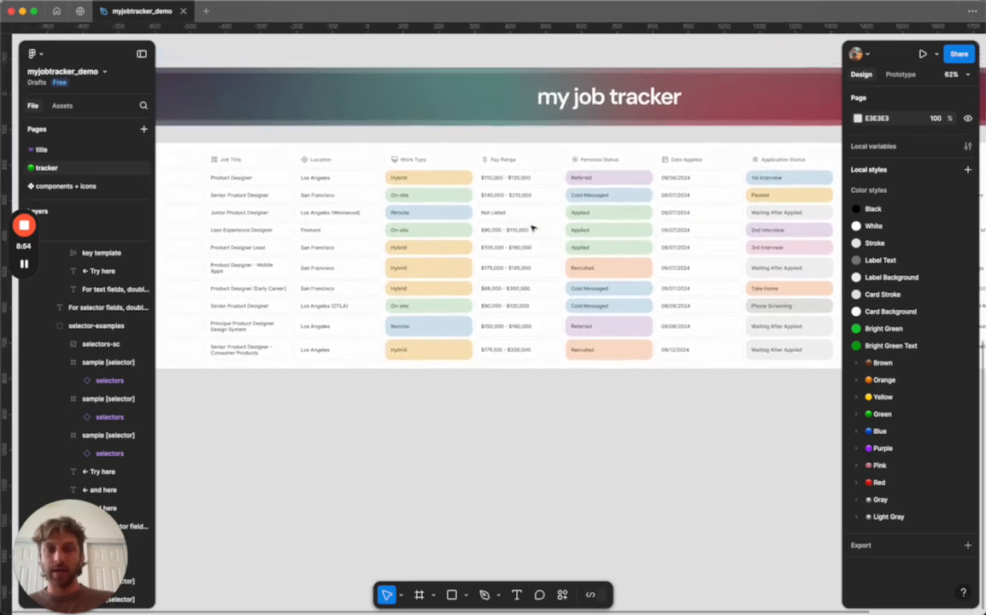
scroll(505, 220, "down", 2)
scroll(465, 177, "right", 10)
scroll(468, 163, "left", 6)
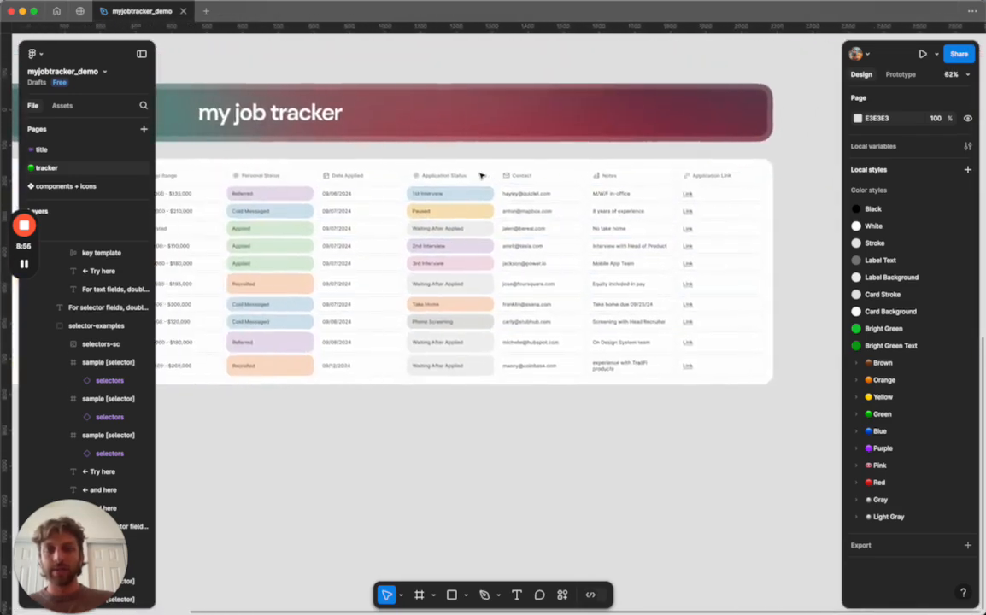
Hide the interface to view the tracker table full screen.
right_click(316, 396)
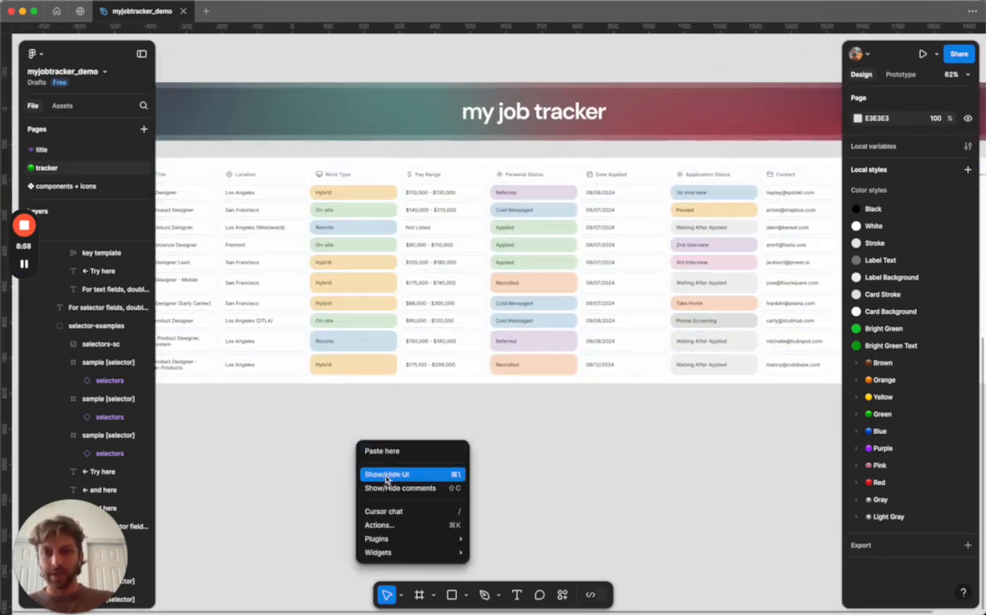
left_click(359, 428)
scroll(256, 291, "left", 2)
scroll(194, 224, "up", 5)
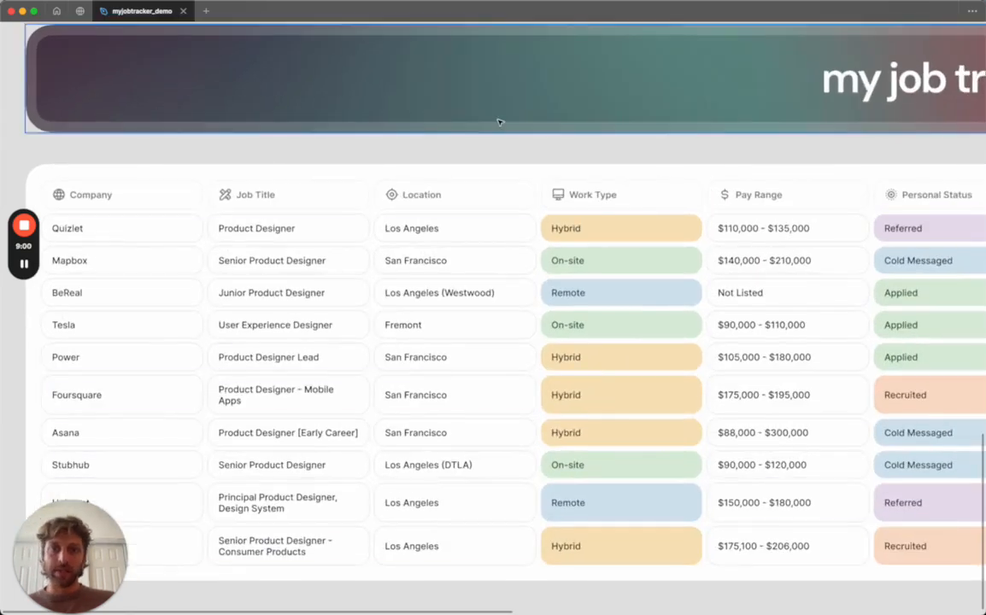
Browse the full-screen tracker table across its columns, then show the interface again.
scroll(499, 125, "right", 4)
scroll(498, 125, "down", 1)
scroll(526, 124, "right", 10)
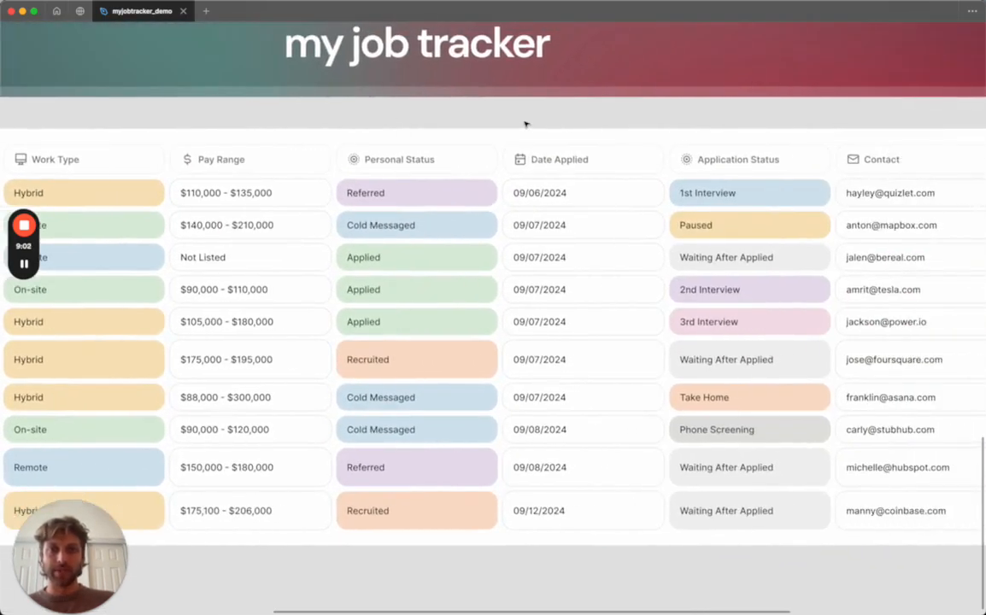
scroll(526, 123, "left", 10)
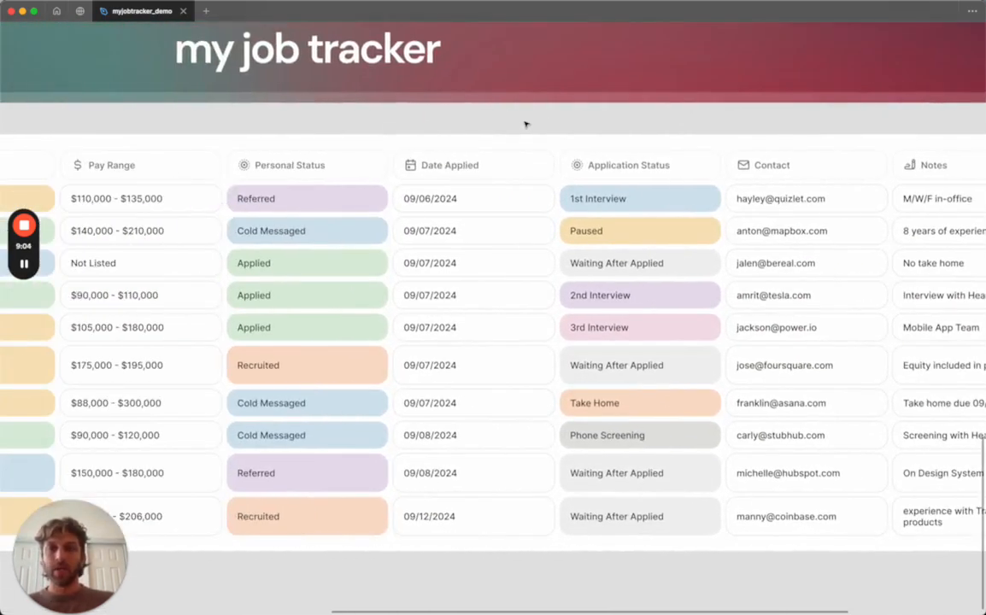
scroll(526, 124, "down", 1)
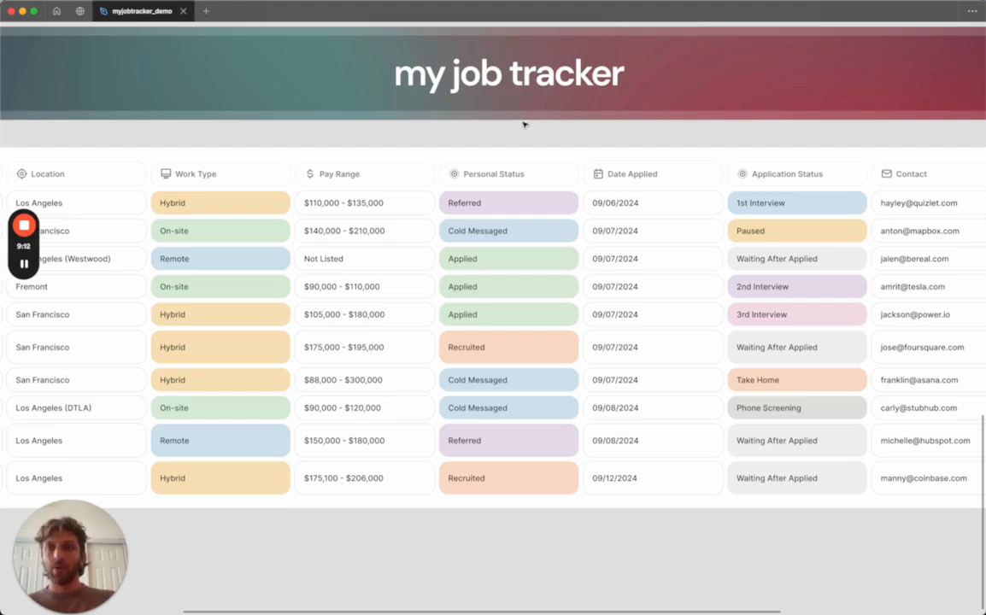
right_click(290, 138)
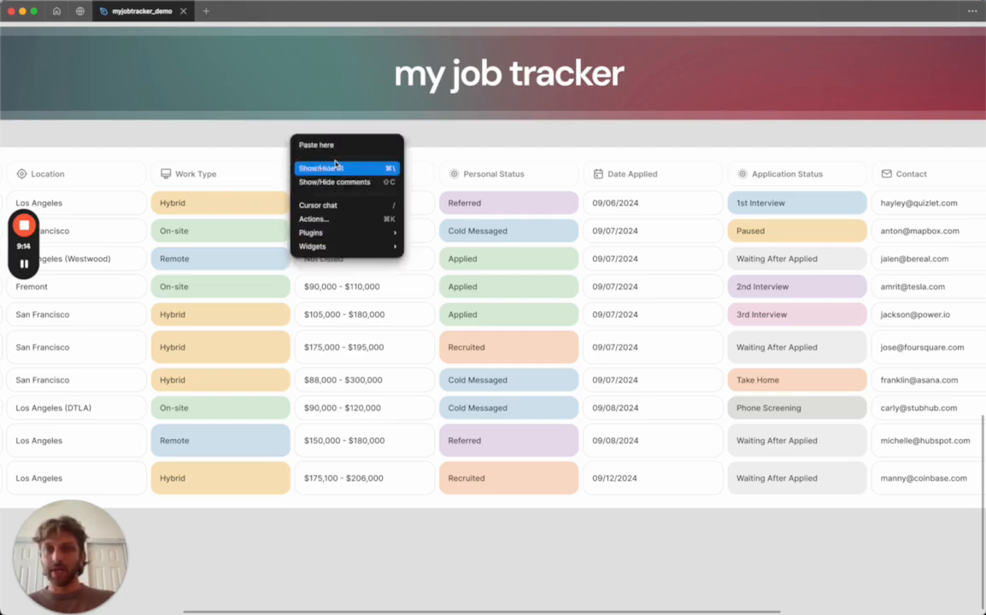
left_click(333, 170)
Open the components + icons page and locate the custom variants of the label component set.
left_click(73, 185)
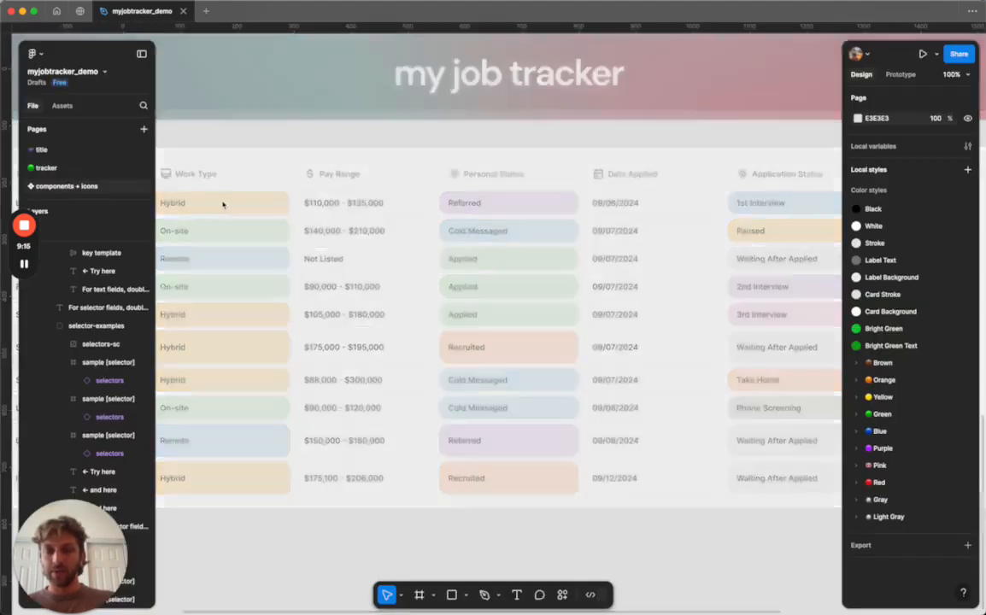
scroll(453, 114, "right", 10)
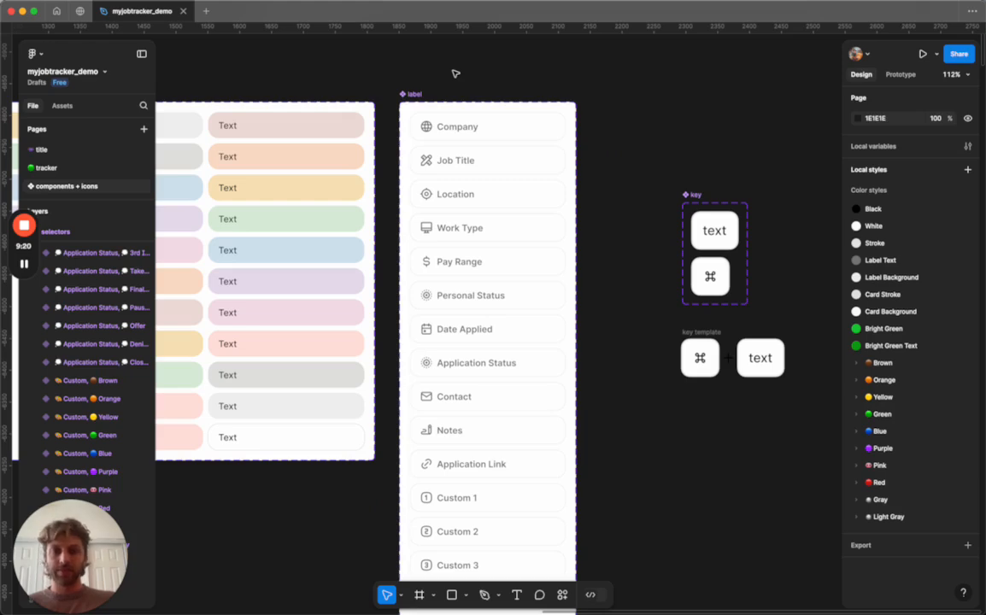
scroll(470, 162, "down", 3)
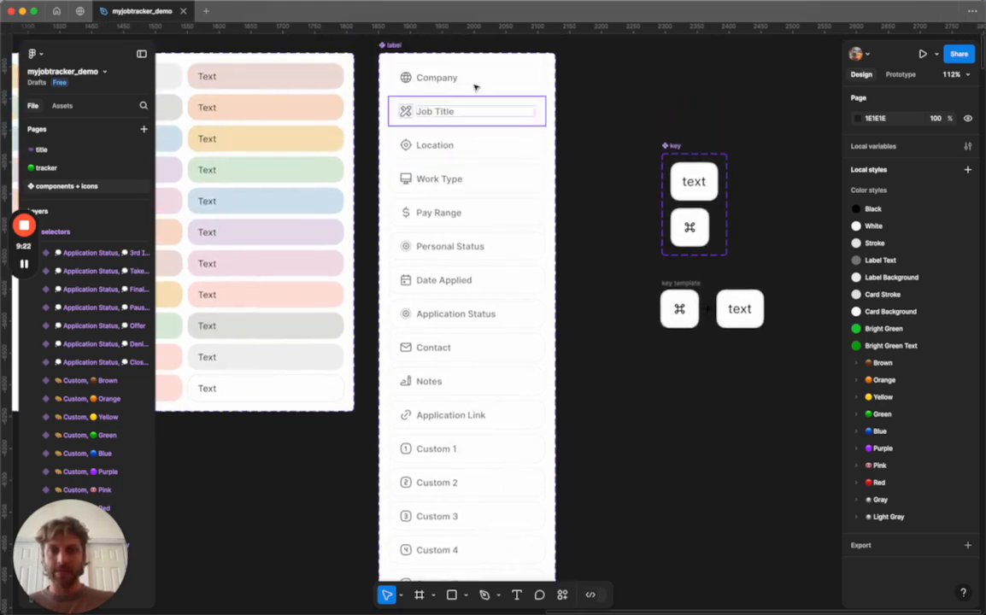
scroll(478, 410, "down", 8)
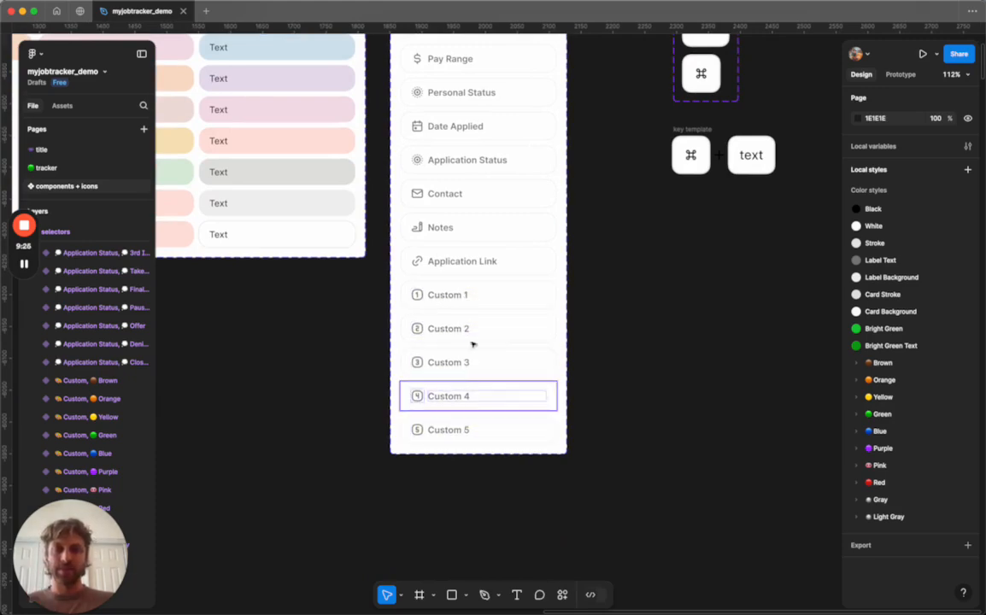
left_click(478, 436)
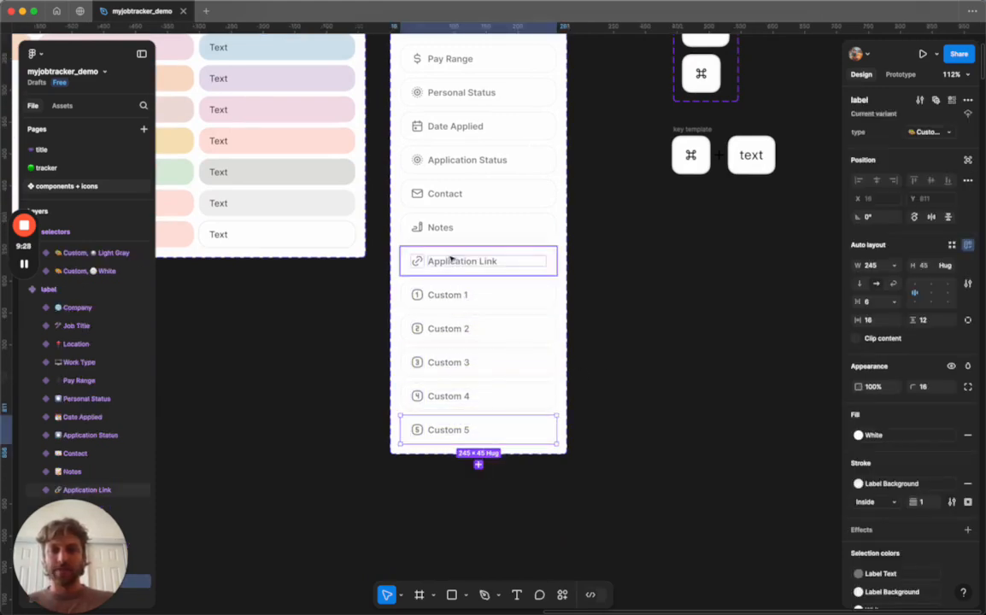
left_click(479, 465)
left_click(620, 394)
left_click(535, 453)
key("Delete")
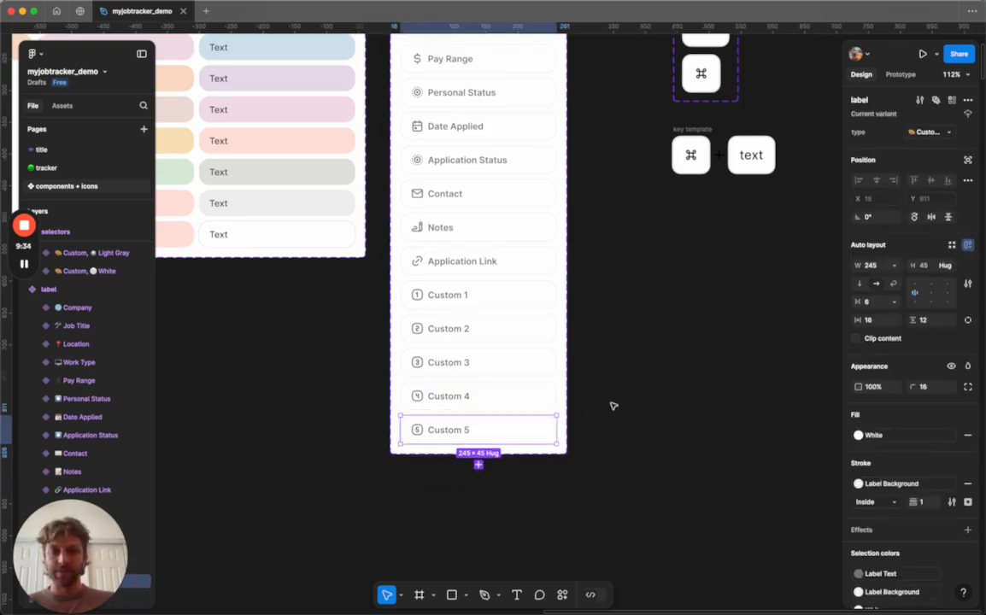
Rename the Custom 1 label variant's text to Years of Experience.
scroll(525, 322, "up", 5)
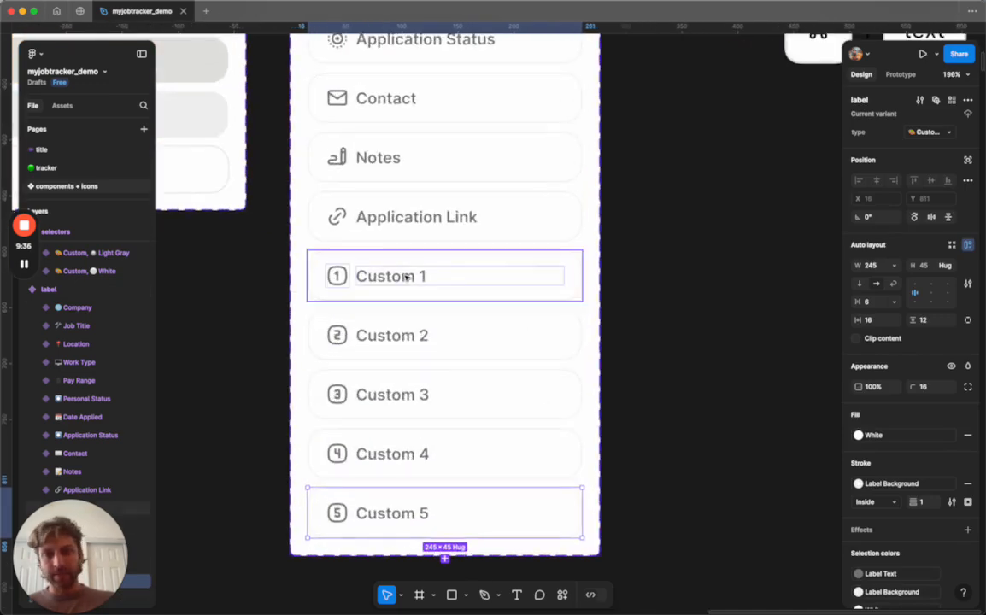
double_click(409, 278)
double_click(404, 276)
scroll(404, 276, "up", 1)
scroll(403, 277, "left", 1)
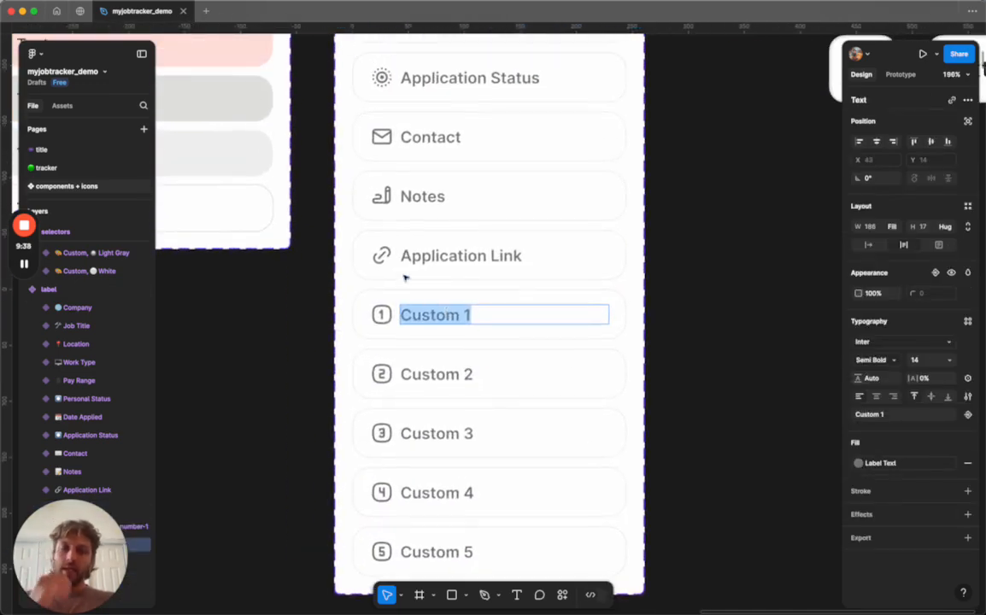
type("Years ")
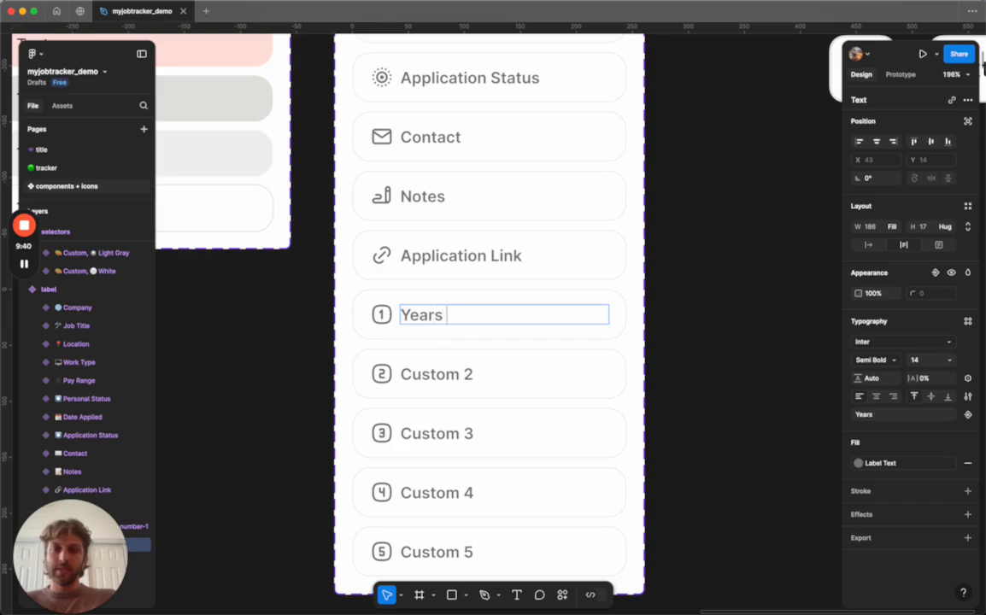
type("of Ecp")
key("BackSpace")
key("BackSpace")
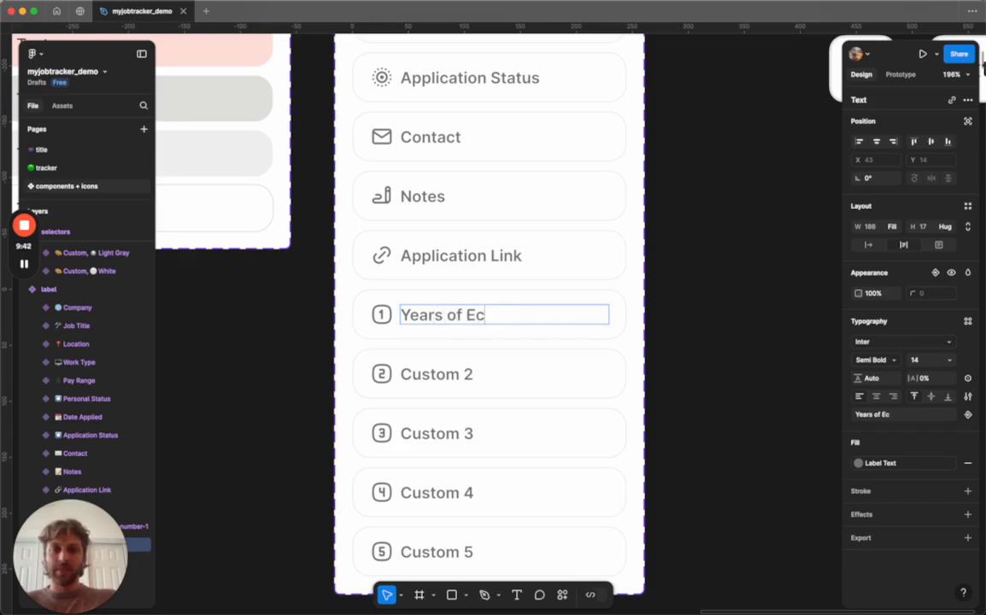
type("xperience")
key("Escape")
key("Escape")
Swap the Years of Experience label's number icon for the calendar icon.
left_click(382, 315)
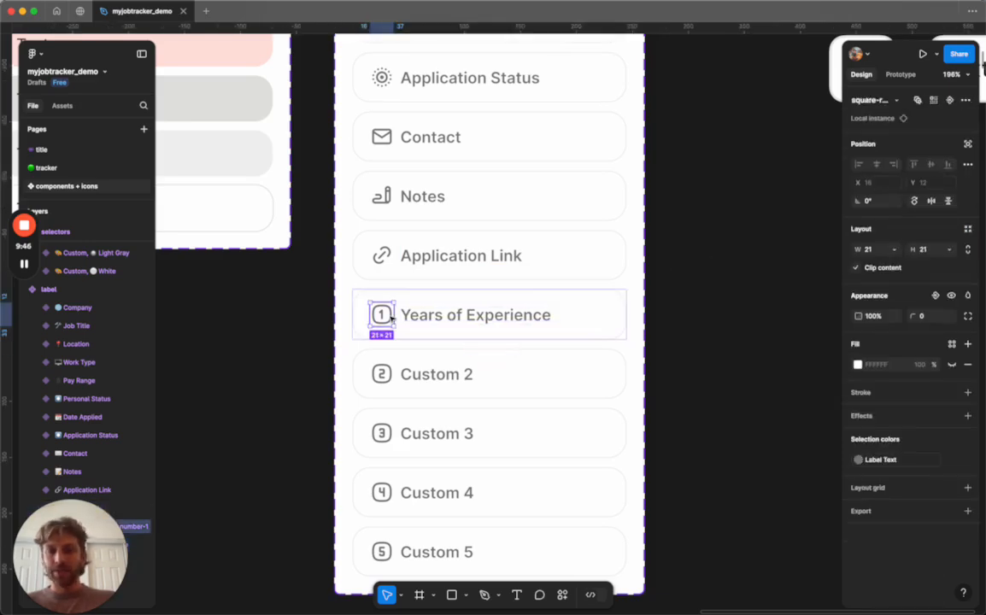
scroll(742, 227, "up", 4)
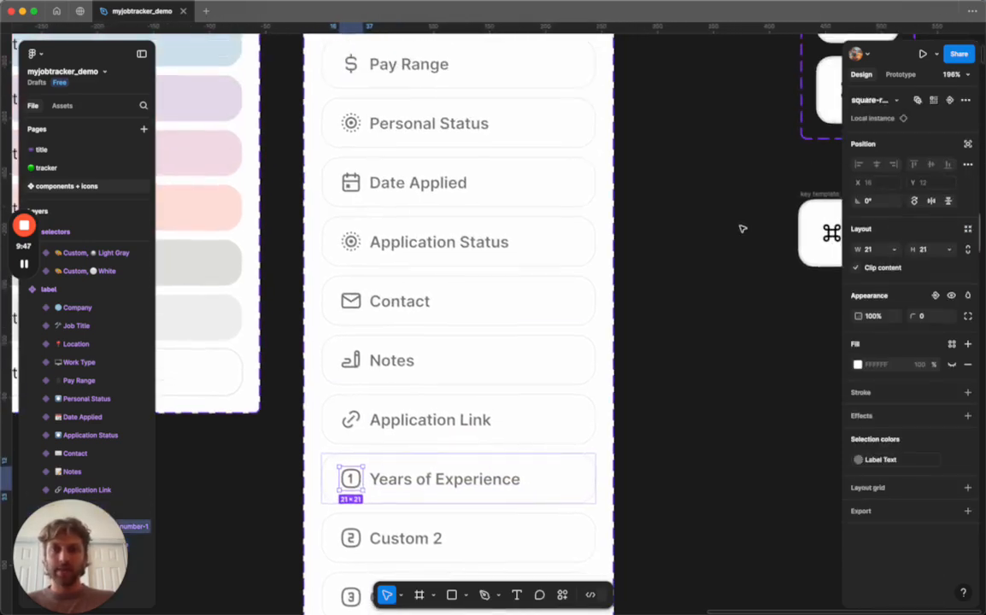
left_click(899, 101)
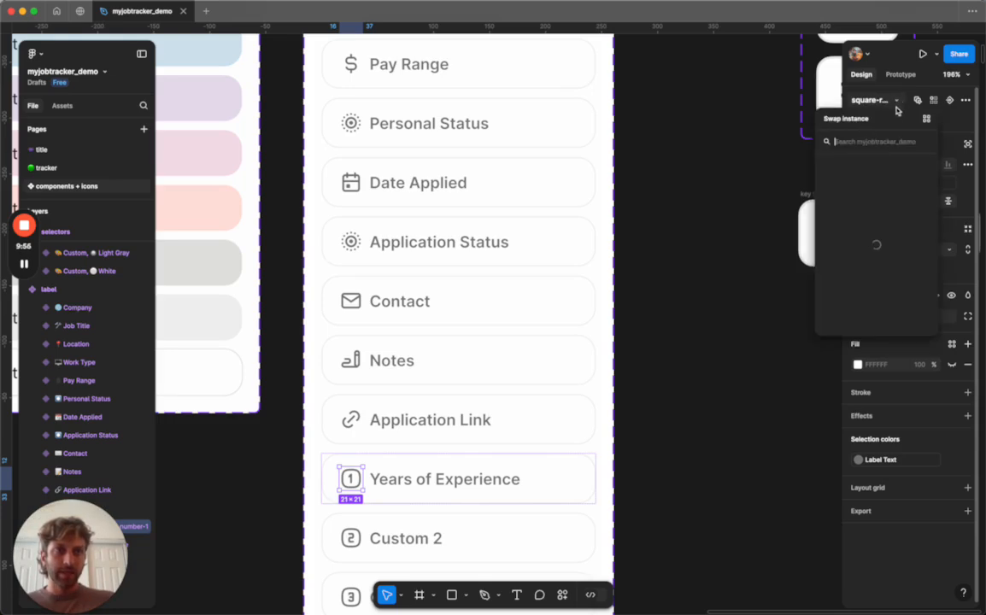
type("calendar")
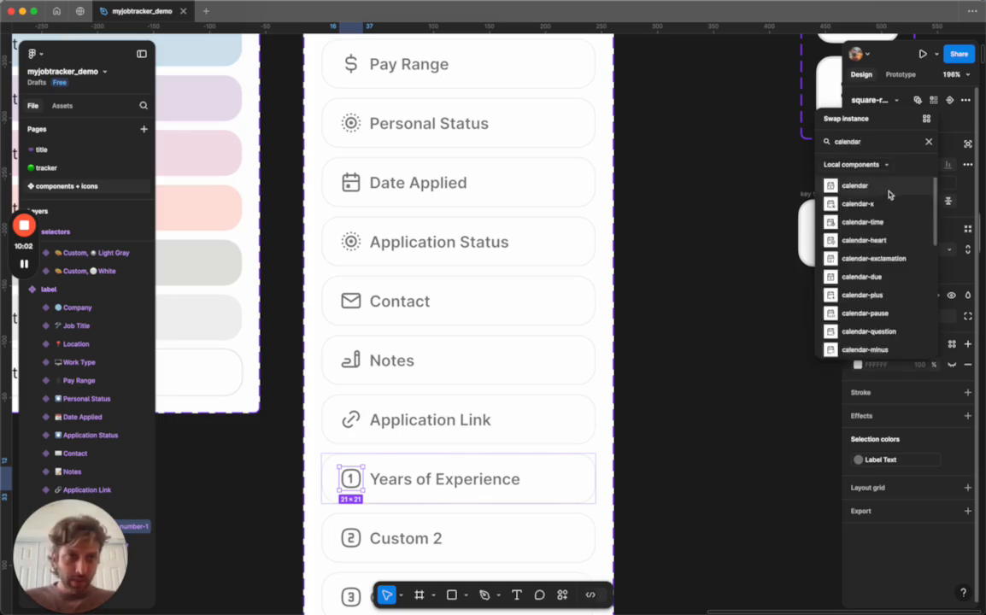
left_click(841, 187)
left_click(670, 298)
scroll(671, 298, "down", 3)
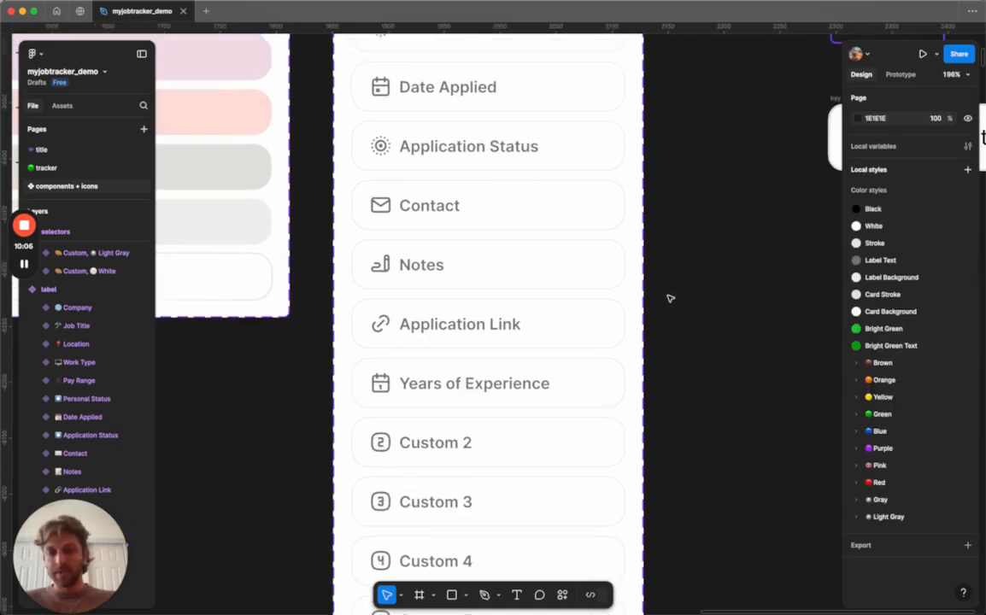
Rename the variant's type property value to Years of Experience.
left_click(436, 386)
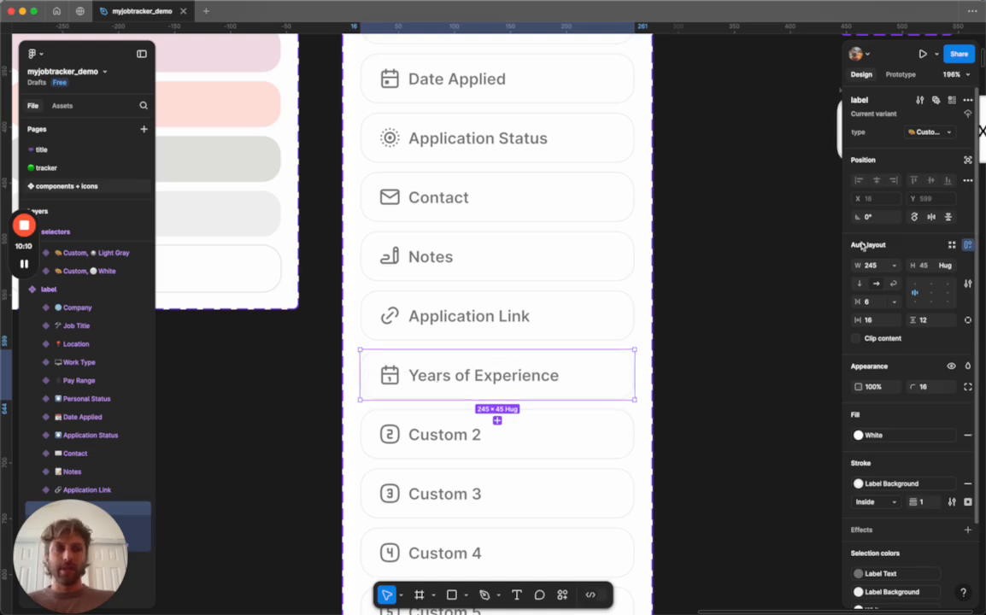
left_click(950, 134)
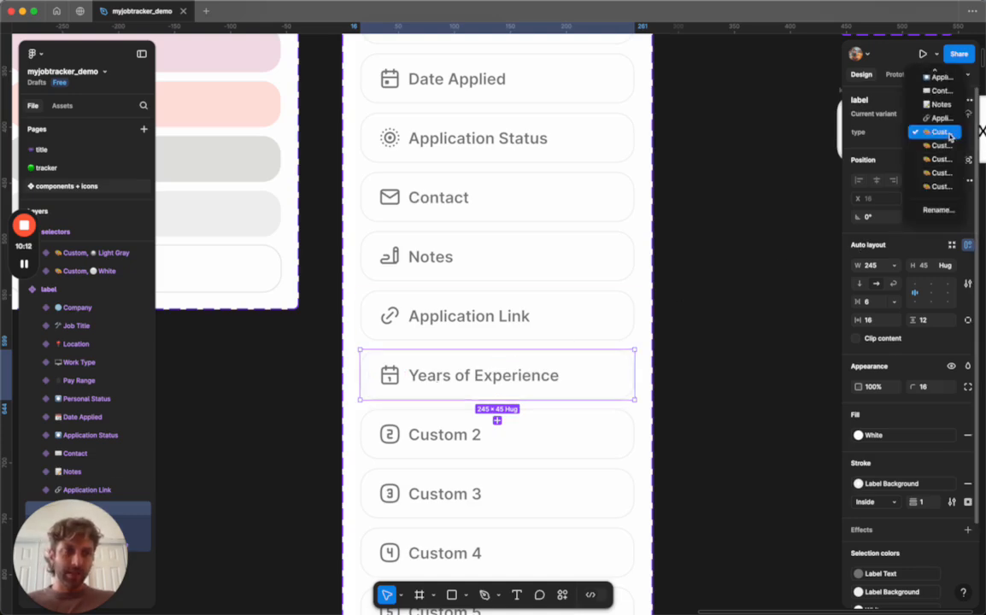
left_click(939, 135)
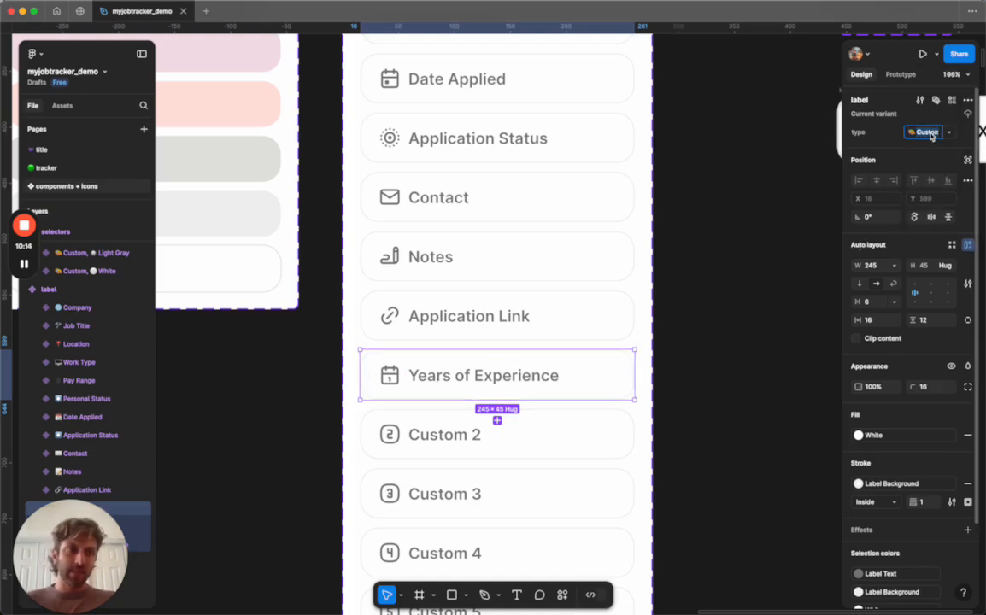
type("1")
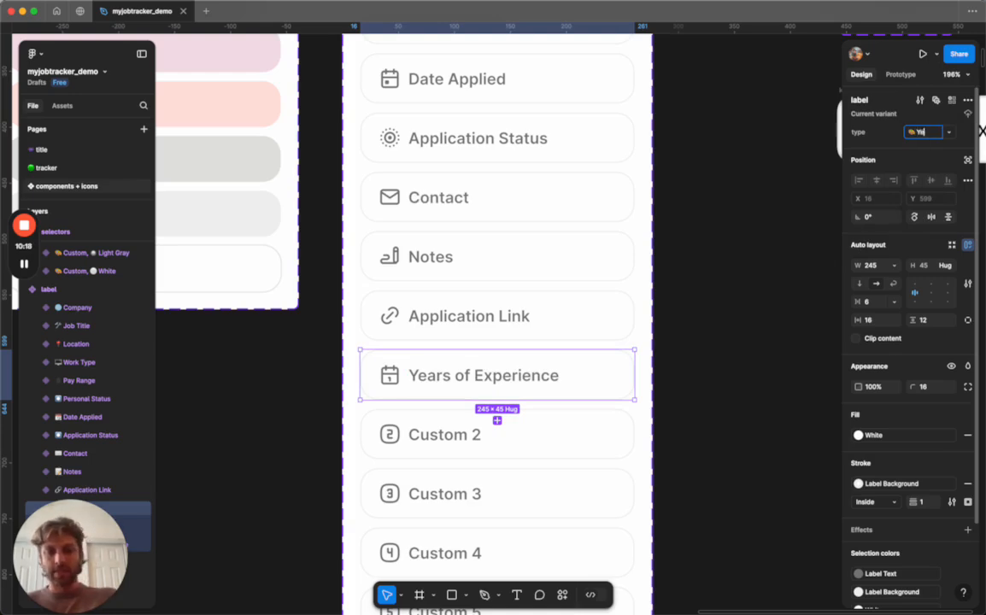
type("ears of Ex")
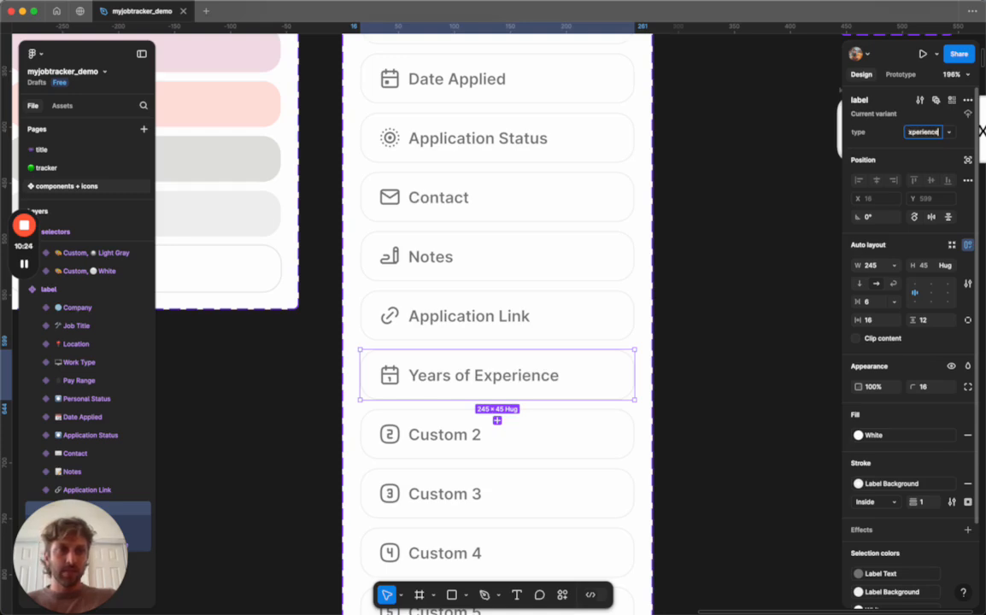
type("perience")
key("Return")
Insert a calendar emoji at the start of the Years of Experience type value.
left_click(916, 133)
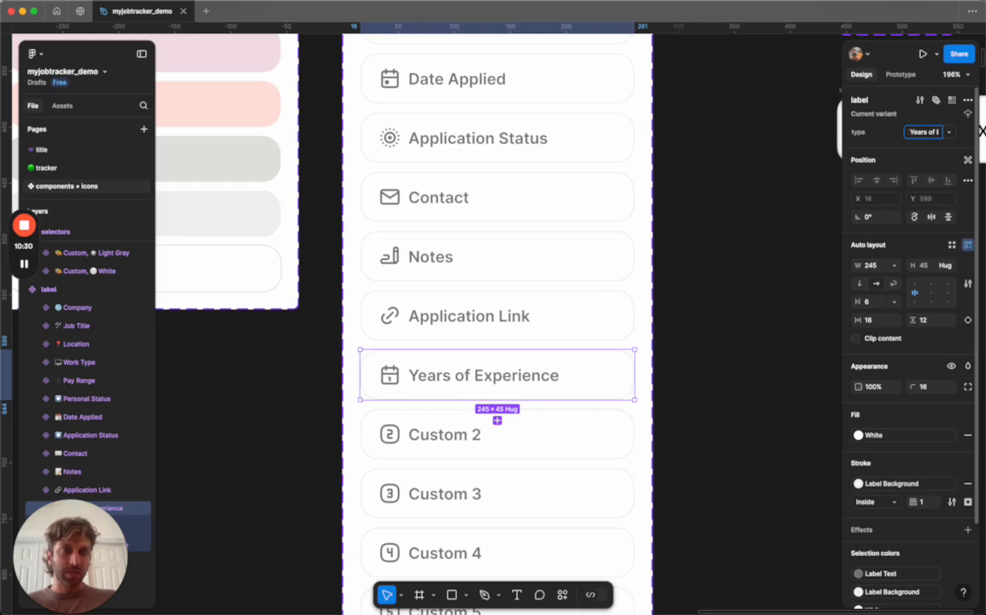
key("ctrl+super+space")
key("Down")
key("Right")
key("Right")
key("Right")
key("Right")
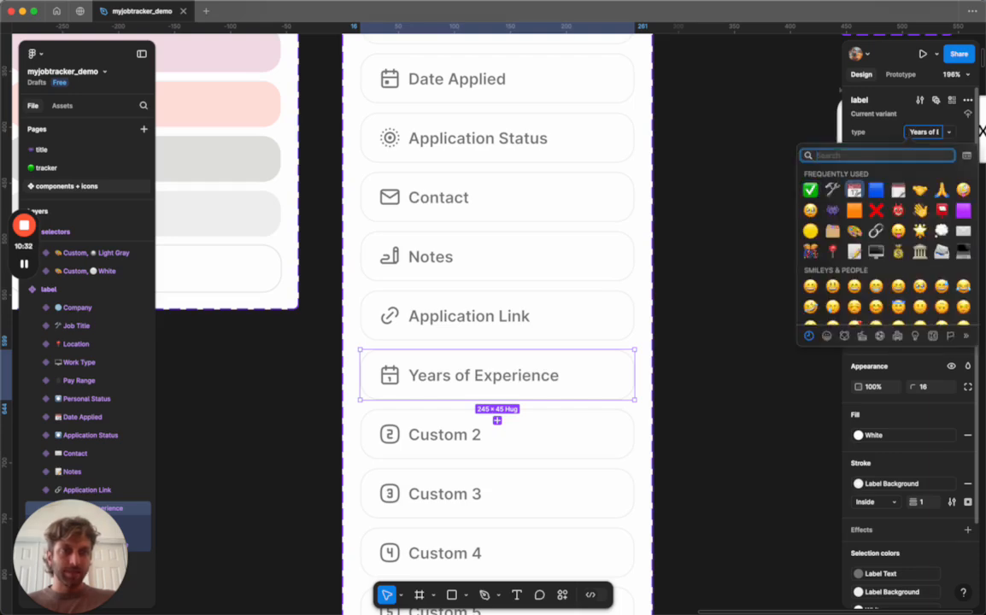
key("Escape")
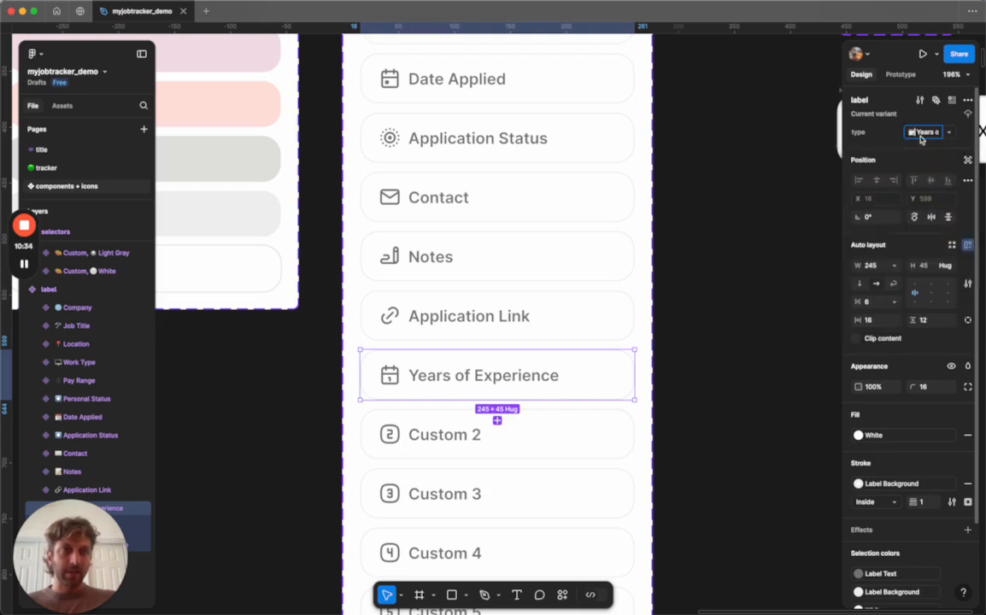
left_click(727, 202)
Check the tracker's column header type options for the new Years of Experience variant.
scroll(727, 202, "down", 4)
scroll(726, 201, "up", 2)
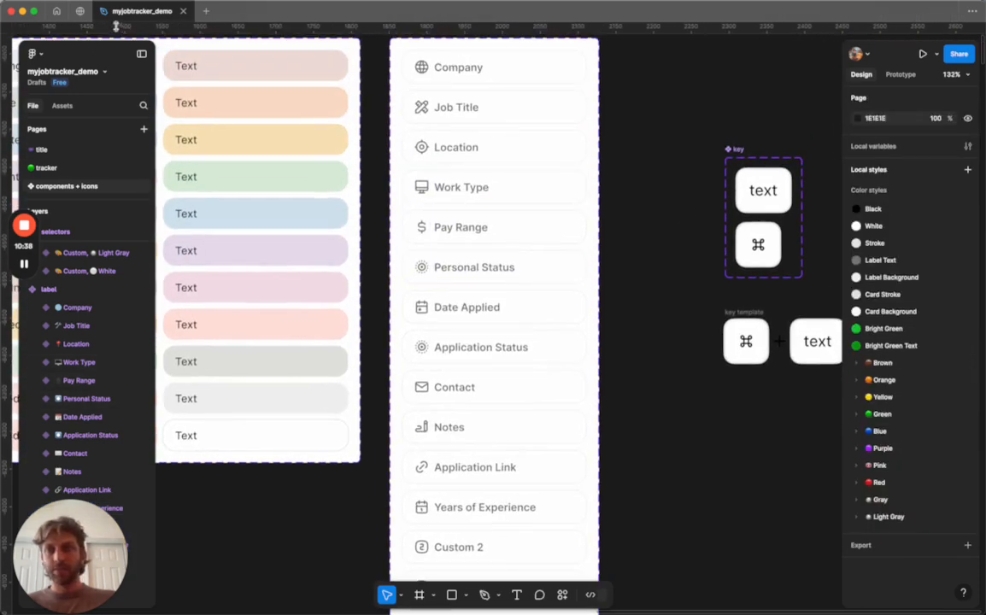
scroll(463, 184, "up", 1)
left_click(50, 166)
left_click(502, 175)
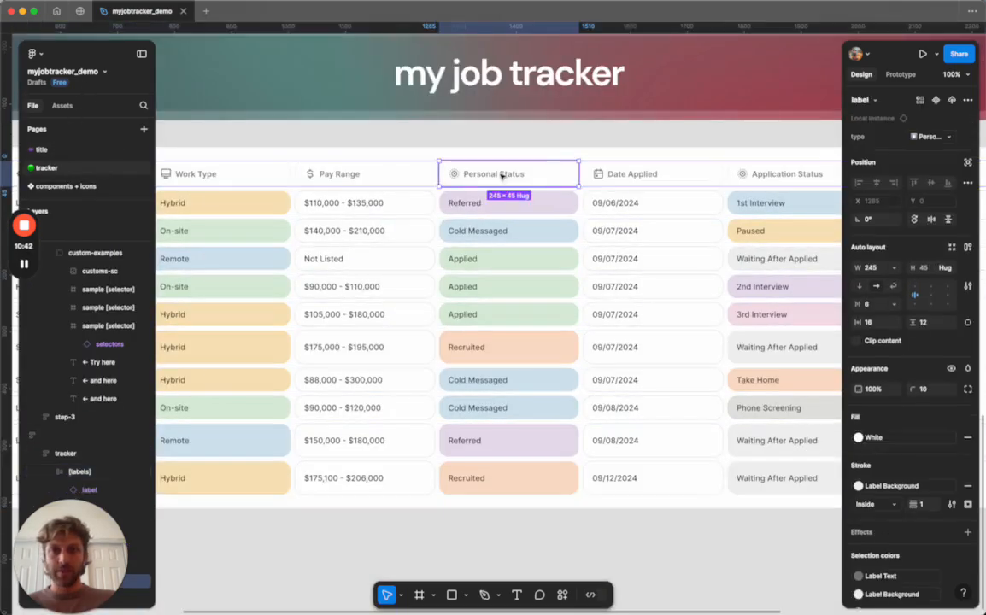
left_click(950, 140)
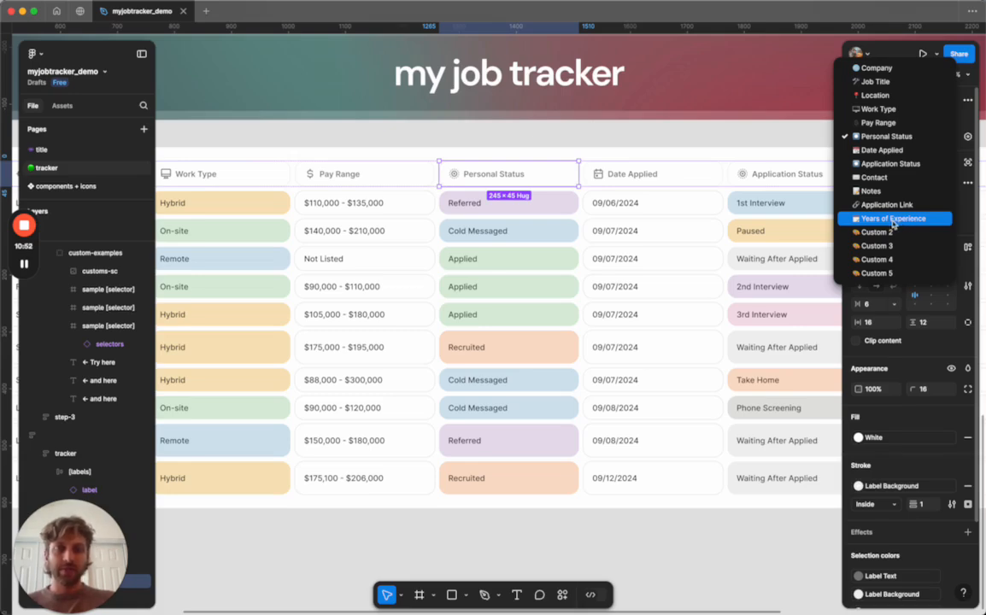
left_click(473, 130)
scroll(473, 140, "left", 1)
left_click(486, 173)
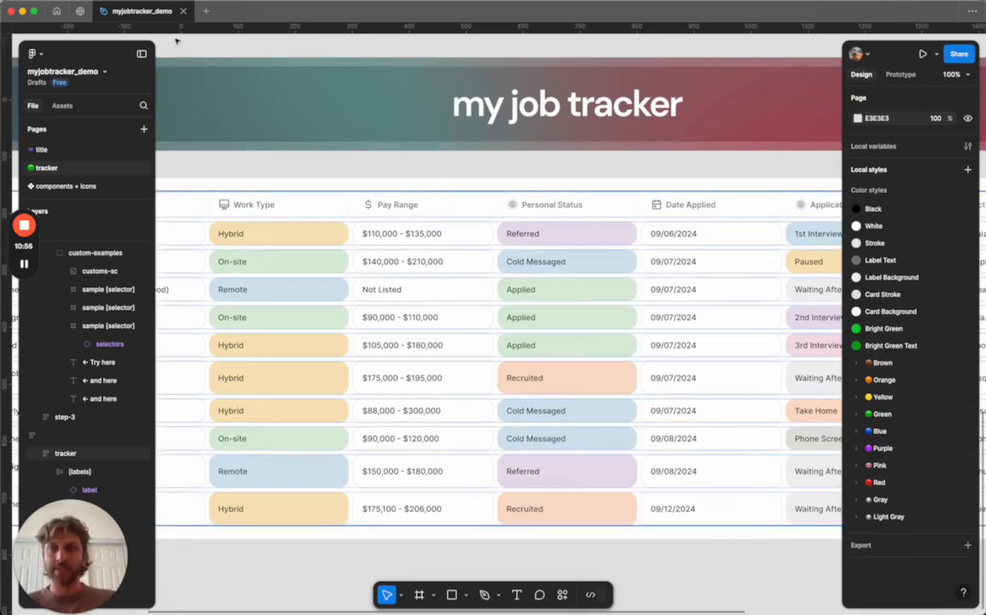
Move the Years of Experience variant up between Pay Range and Personal Status in the label component set.
left_click(53, 186)
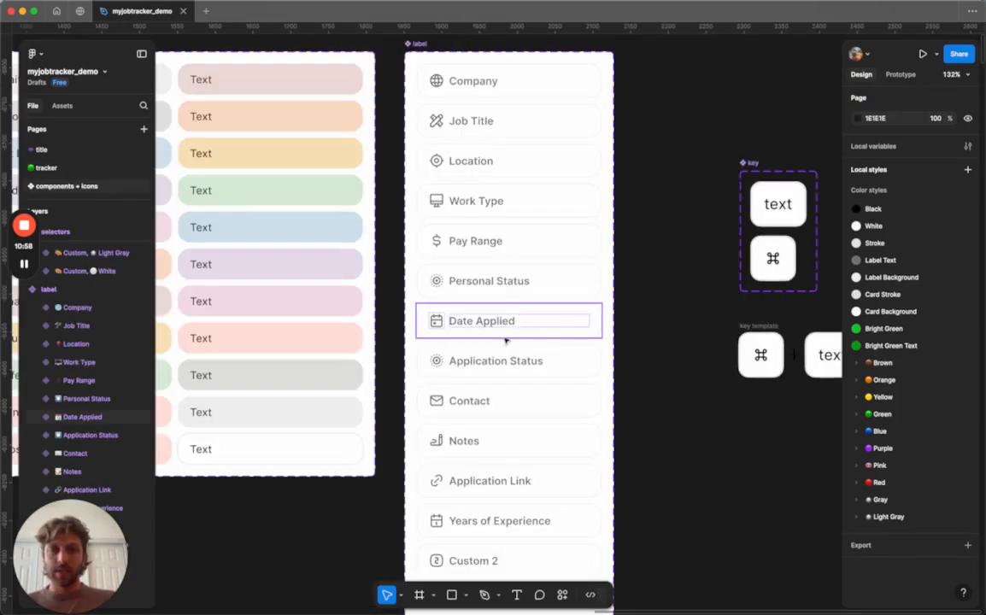
left_click_drag(506, 471, 507, 329)
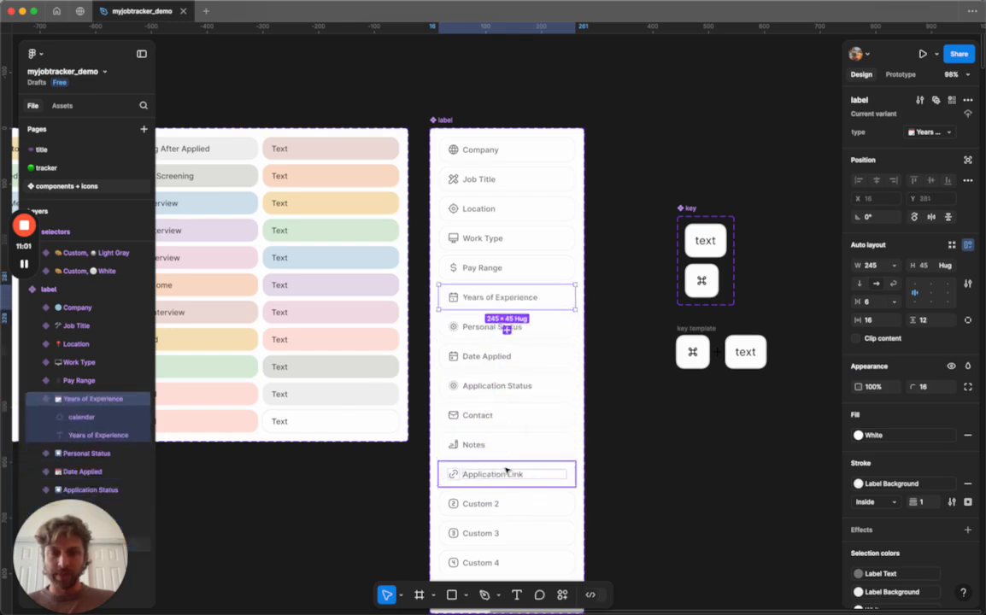
left_click(615, 368)
Reorder the label component's type property values so Years of Experience sits between Pay Range and Personal Status.
left_click(435, 120)
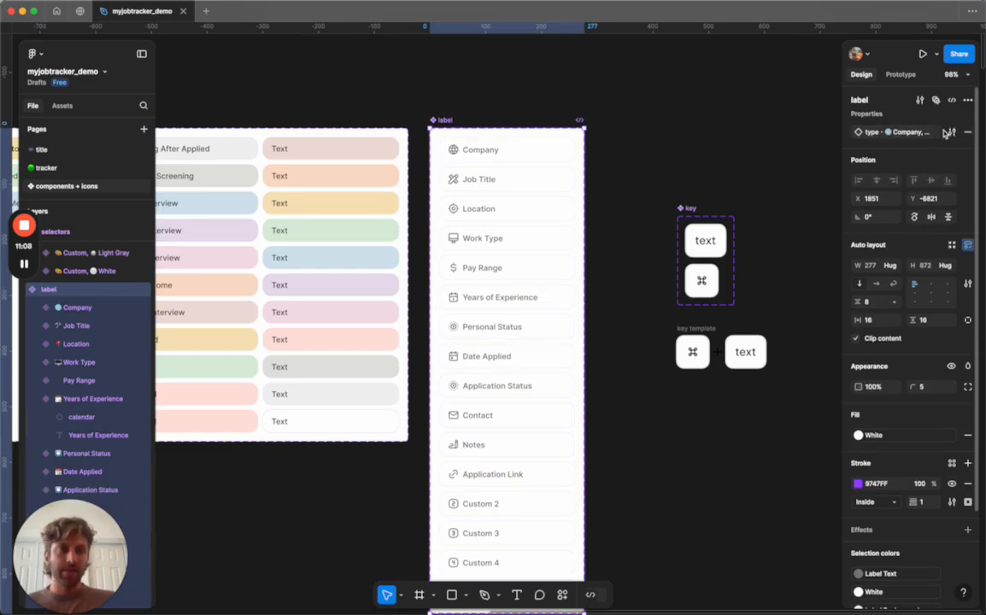
left_click(953, 131)
scroll(750, 316, "down", 5)
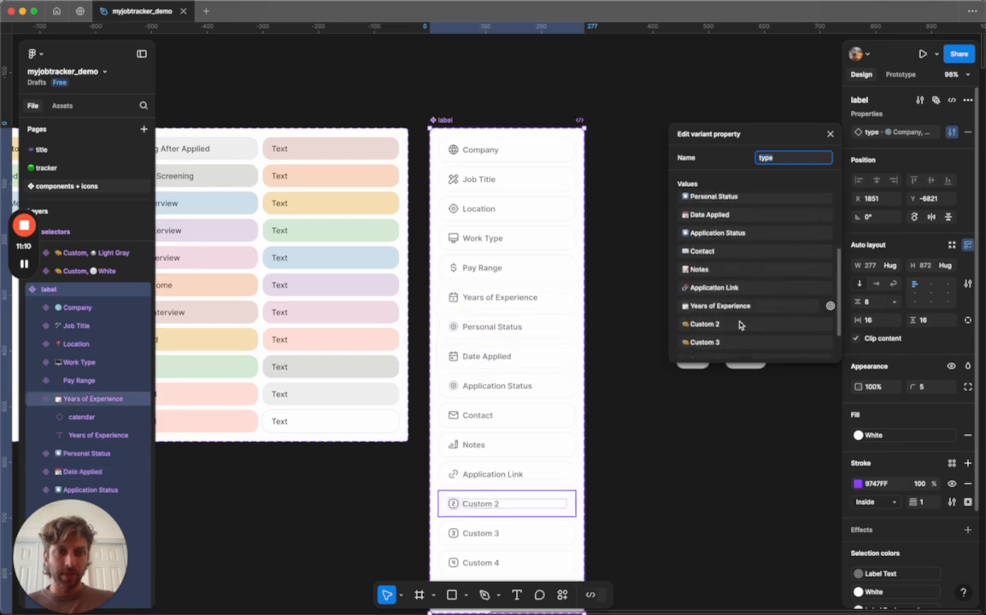
left_click(674, 297)
left_click_drag(675, 297, 714, 287)
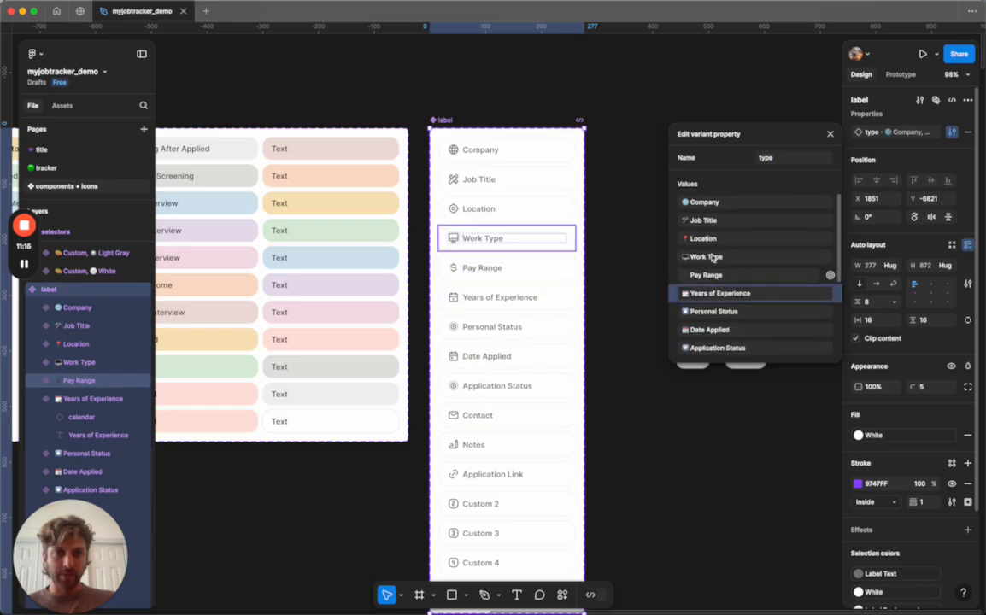
left_click(621, 200)
On the tracker page, set the duplicated Pay Range column header's type to Years of Experience.
left_click(147, 173)
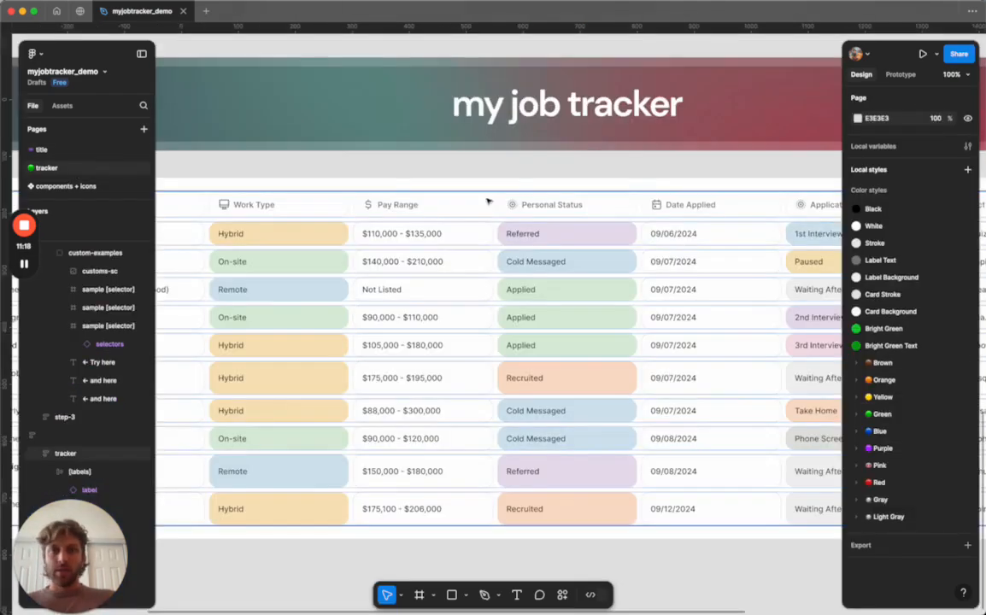
scroll(530, 201, "right", 3)
scroll(531, 201, "down", 5)
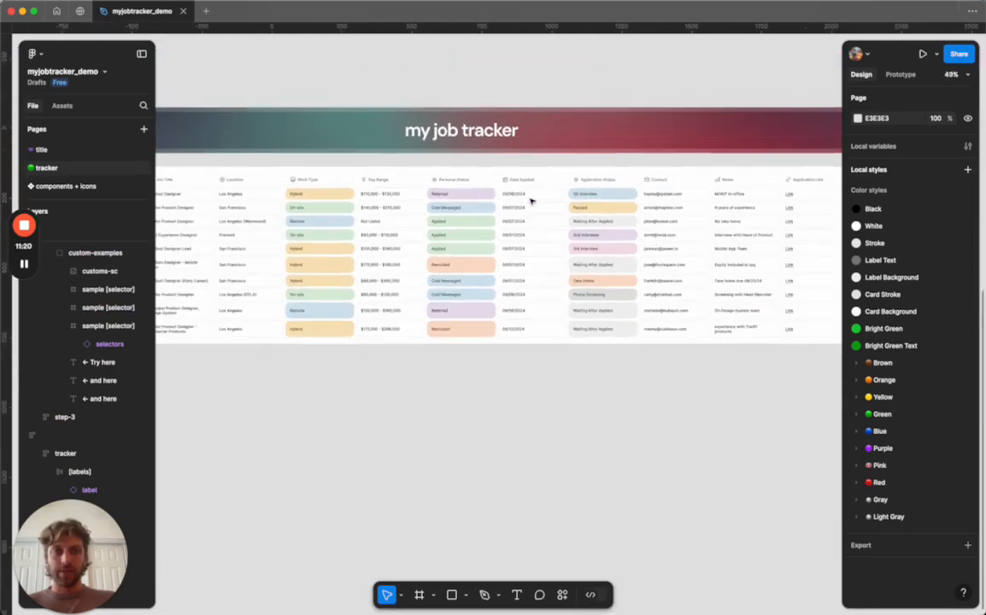
left_click(411, 184)
left_click(405, 183)
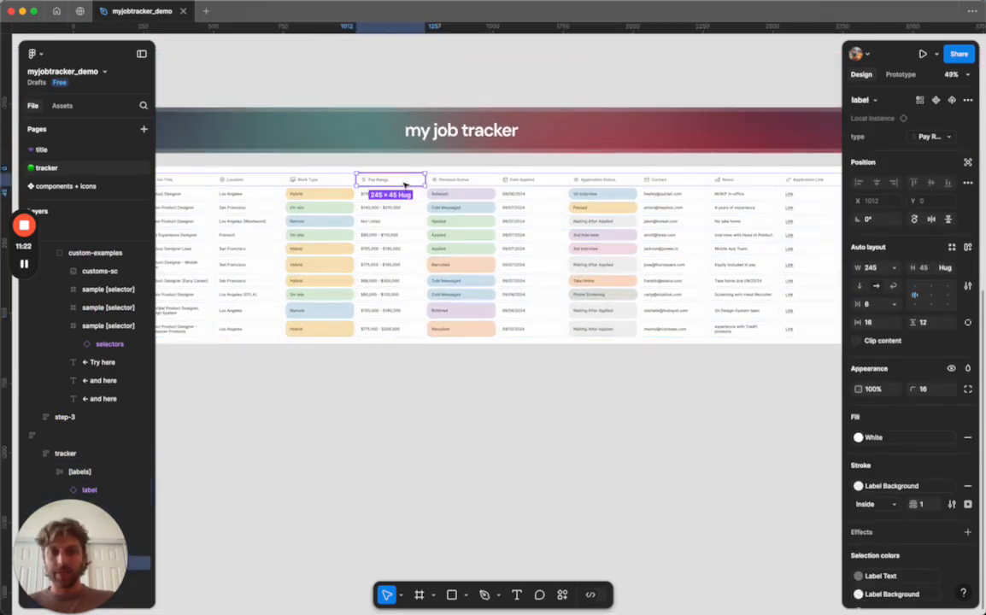
scroll(449, 345, "right", 2)
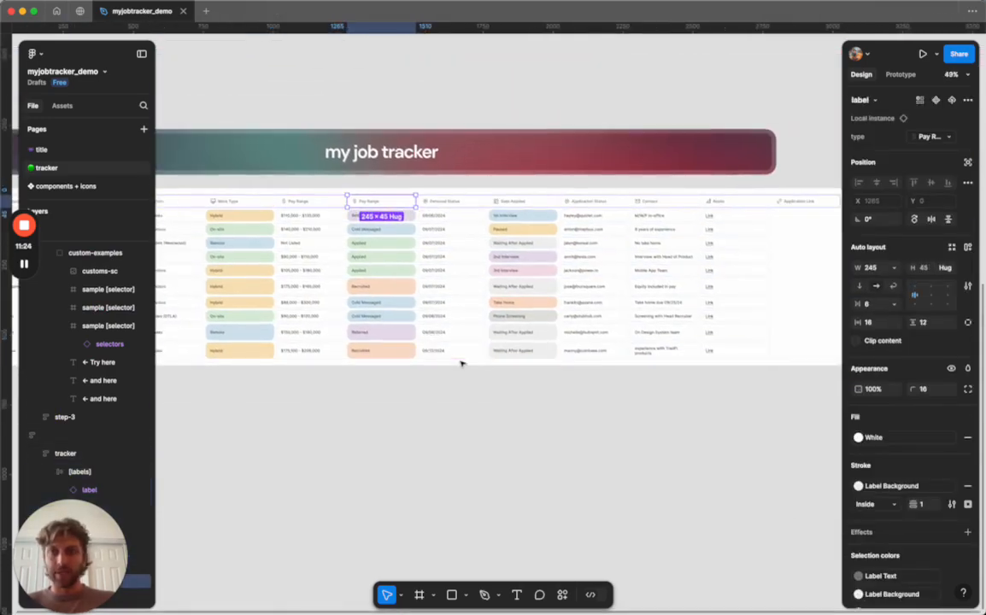
scroll(529, 394, "right", 3)
left_click(528, 412)
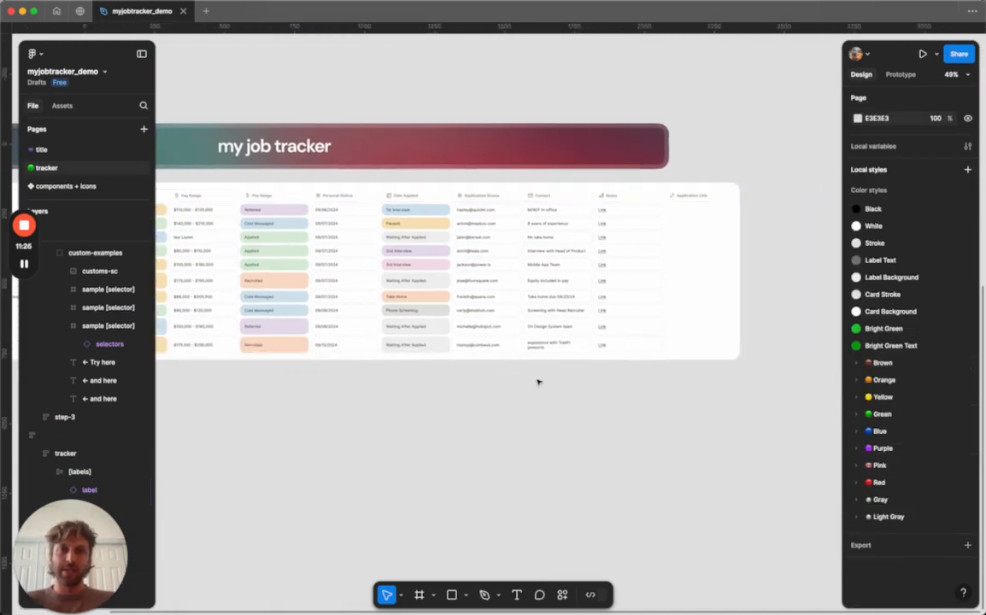
scroll(538, 383, "up", 2)
scroll(326, 262, "up", 5)
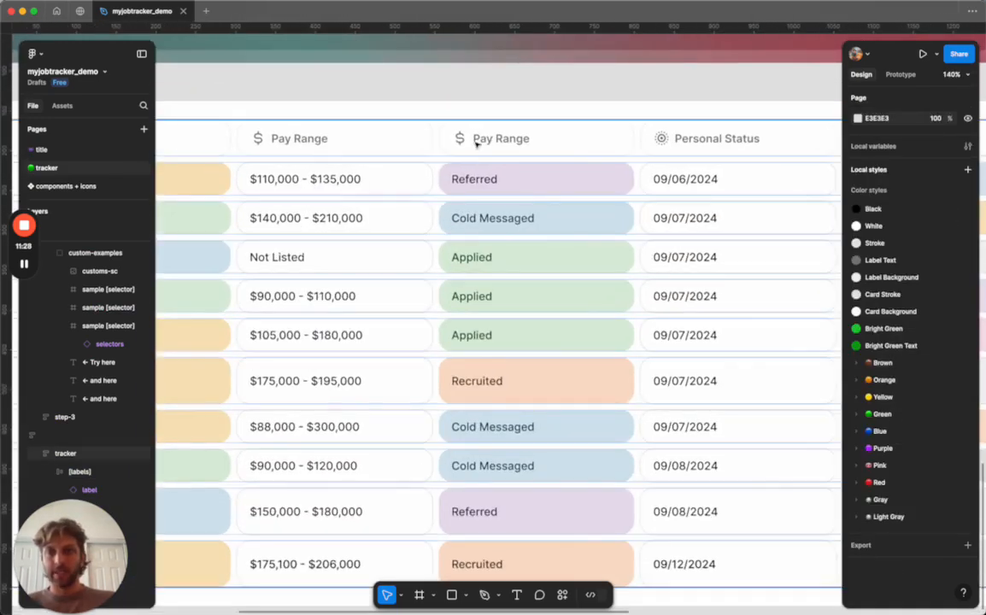
left_click(487, 140)
left_click(488, 139)
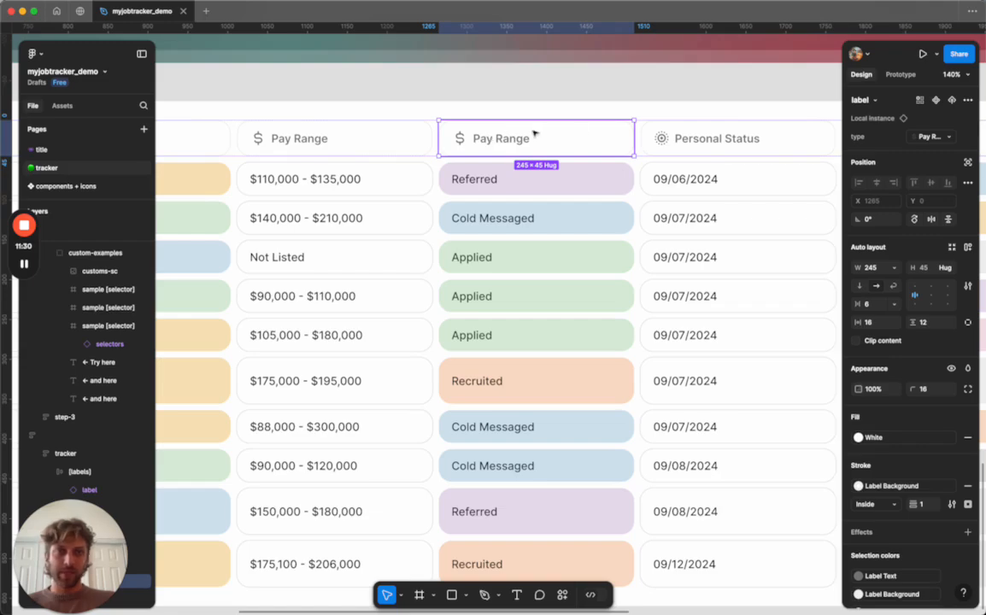
left_click(932, 137)
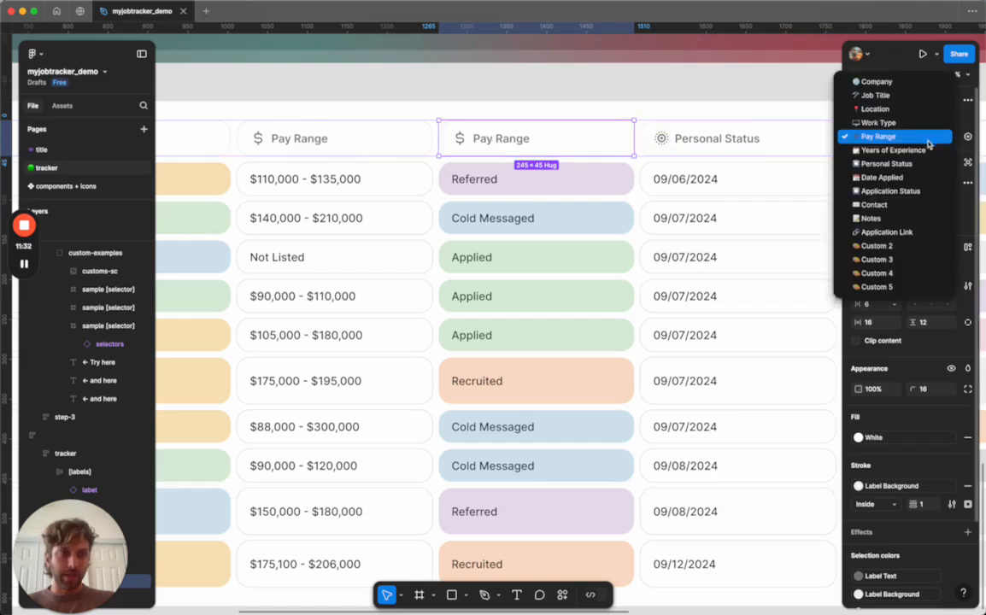
left_click(894, 151)
key("Escape")
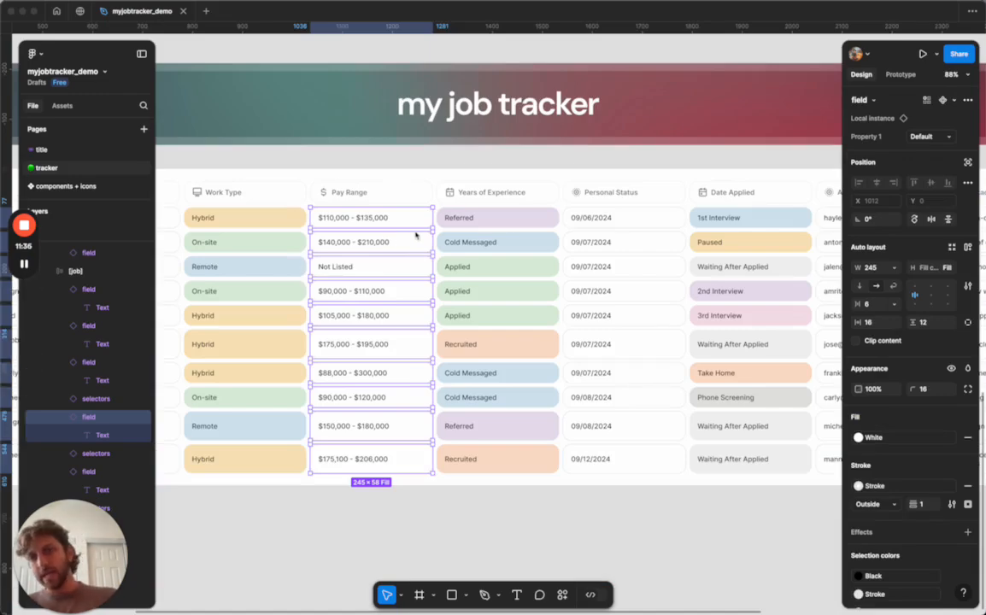
Duplicate the Pay Range column cells to fill the new Years of Experience column.
scroll(417, 235, "down", 3)
scroll(417, 236, "left", 2)
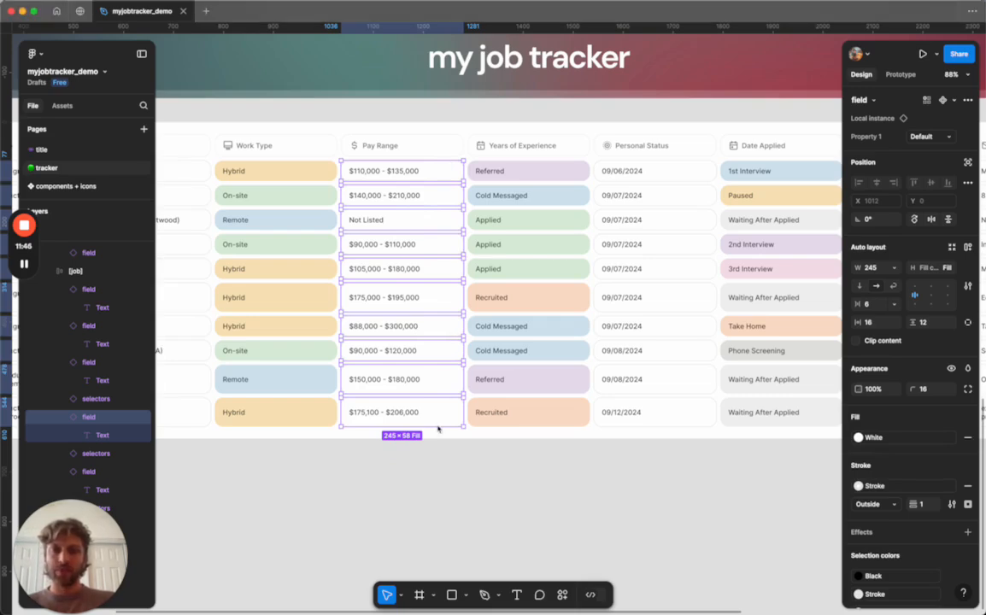
key("super+d")
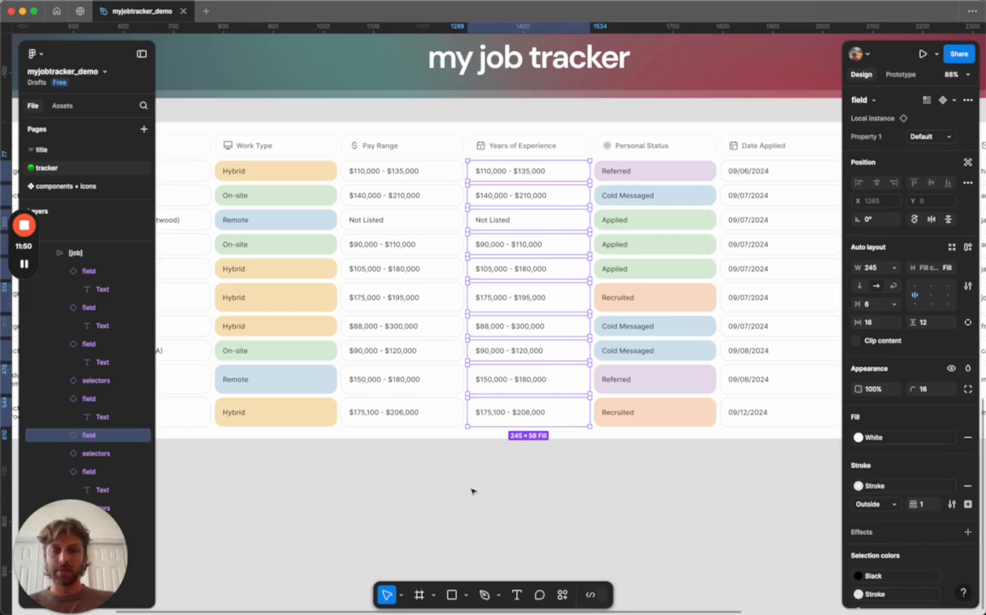
left_click(427, 444)
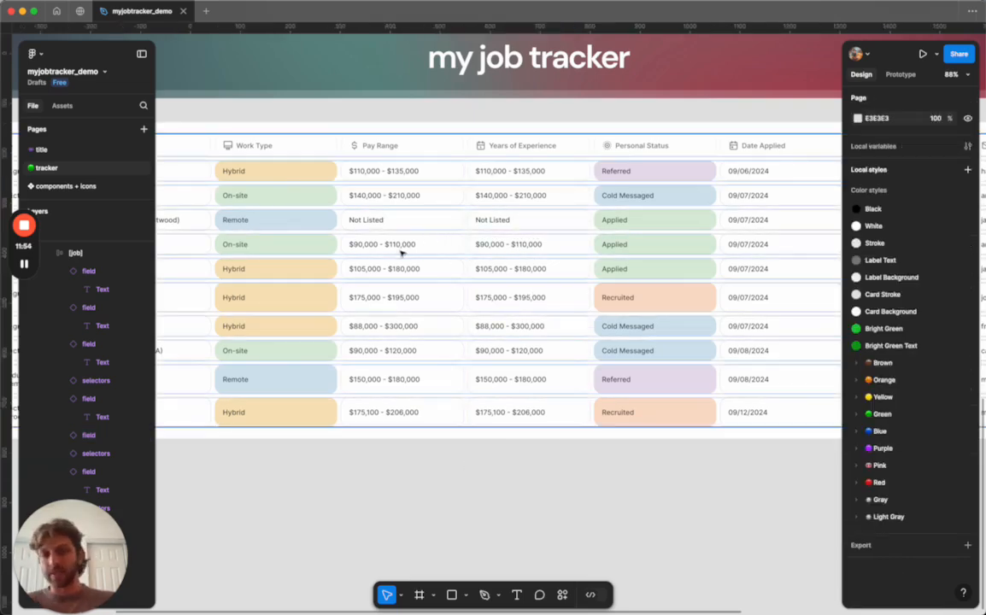
Review the Years of Experience values across the job rows in the tracker.
scroll(460, 489, "right", 10)
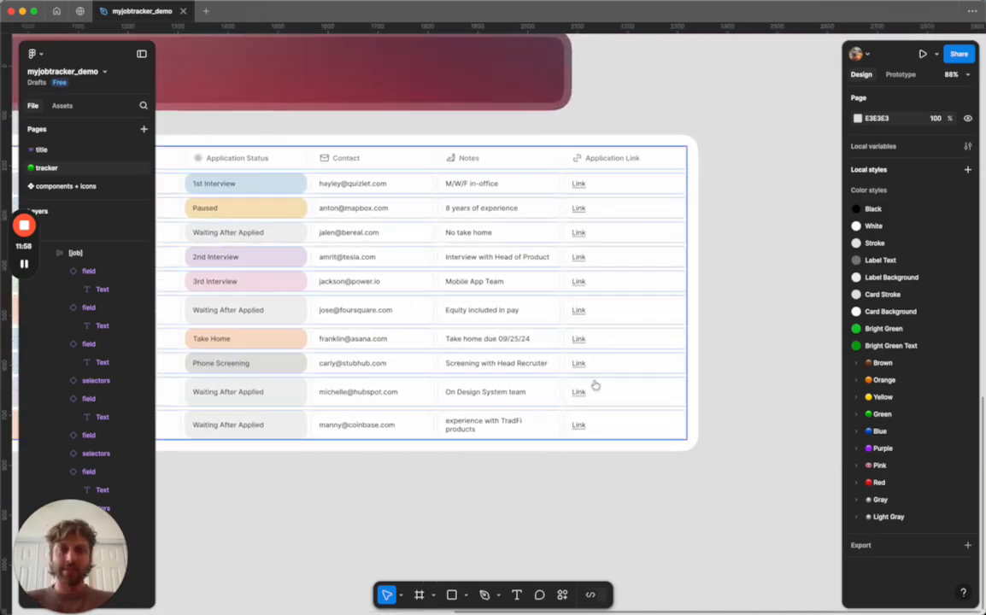
scroll(590, 337, "left", 10)
scroll(503, 237, "down", 6)
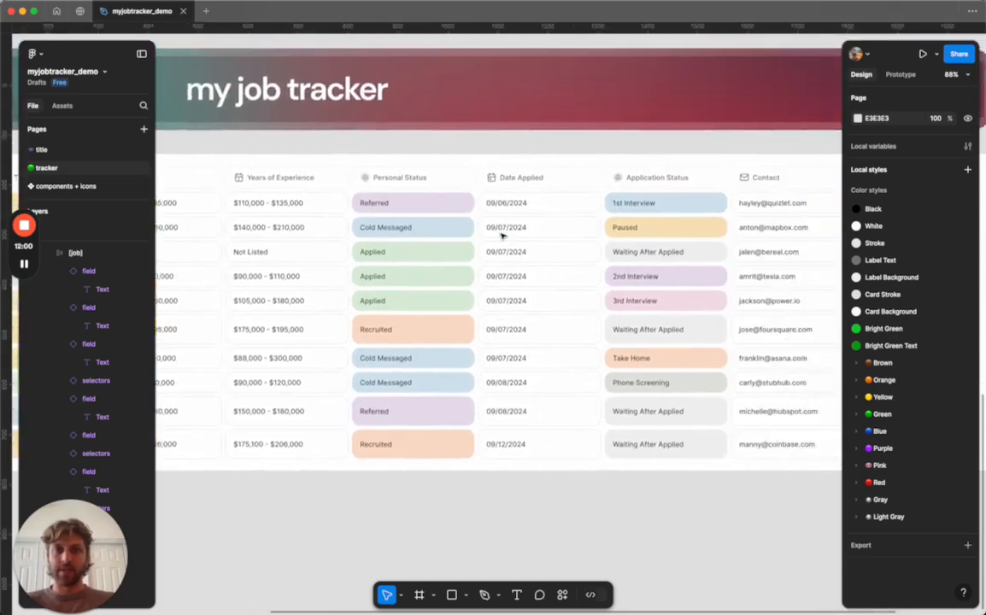
scroll(365, 321, "up", 8)
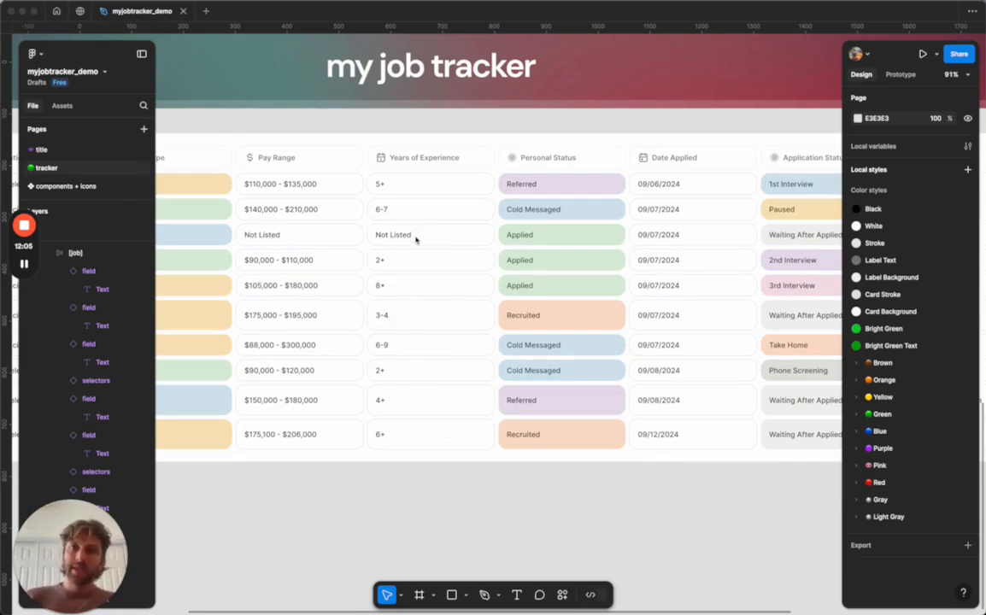
scroll(416, 240, "left", 3)
scroll(416, 241, "up", 1)
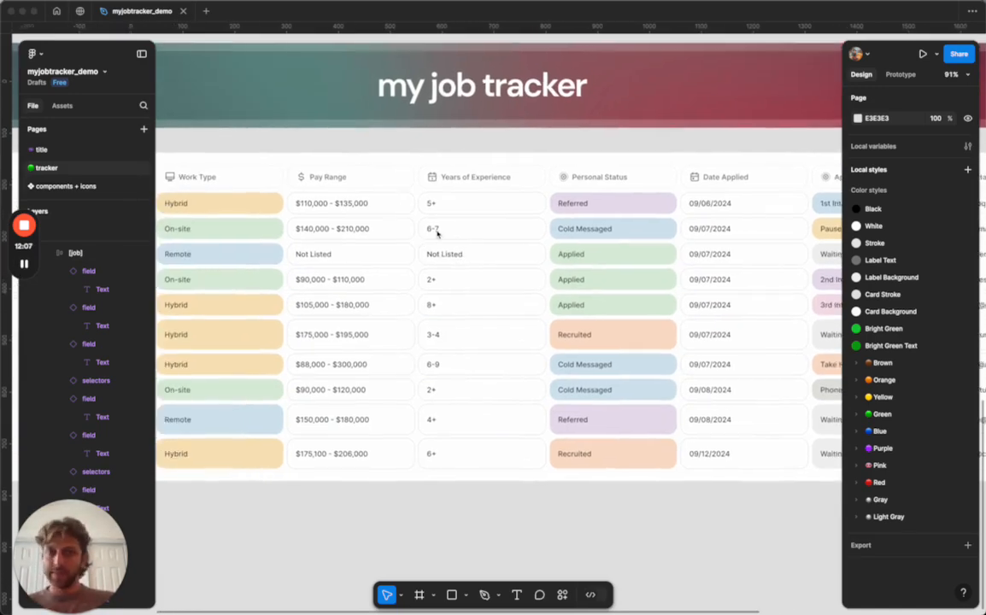
scroll(437, 232, "down", 1)
scroll(437, 232, "left", 5)
scroll(409, 474, "up", 2)
Duplicate the Coinbase job row at the bottom of the tracker, then undo the duplication.
right_click(414, 456)
left_click(448, 485)
left_click(397, 405)
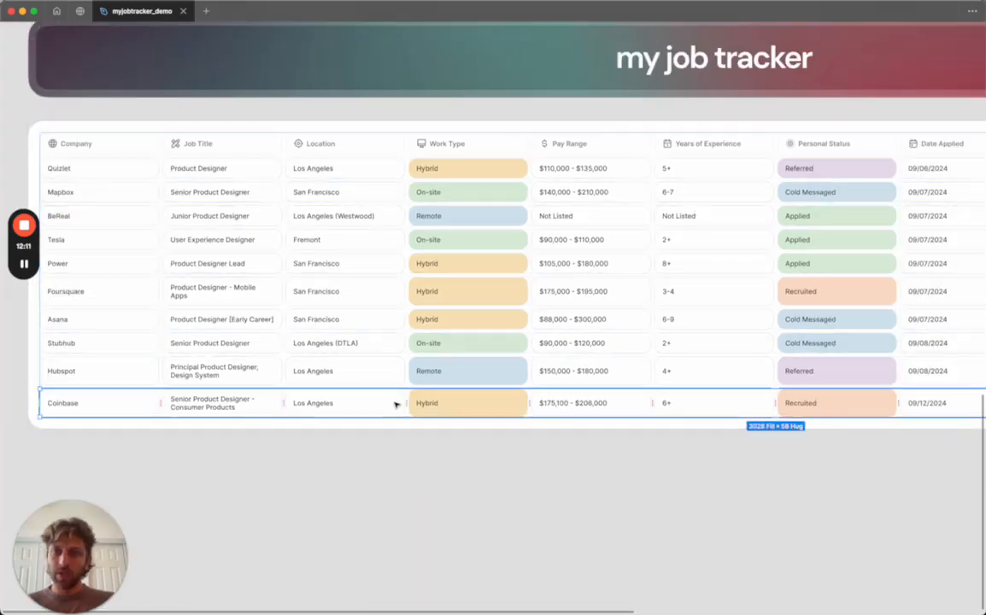
scroll(395, 405, "down", 2)
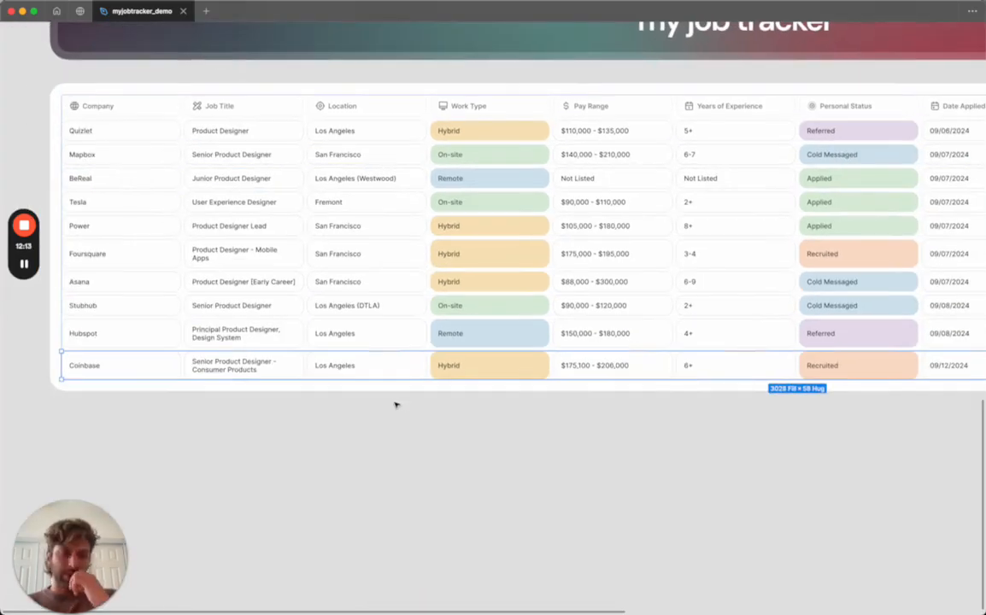
key("ctrl+d")
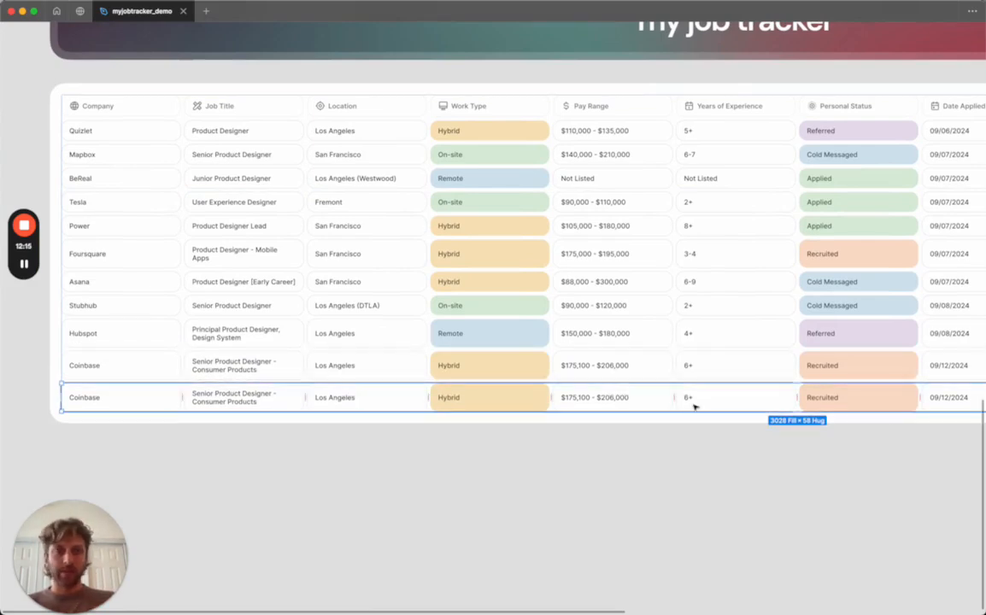
scroll(694, 406, "right", 3)
scroll(693, 405, "up", 1)
scroll(693, 407, "right", 1)
left_click(568, 420)
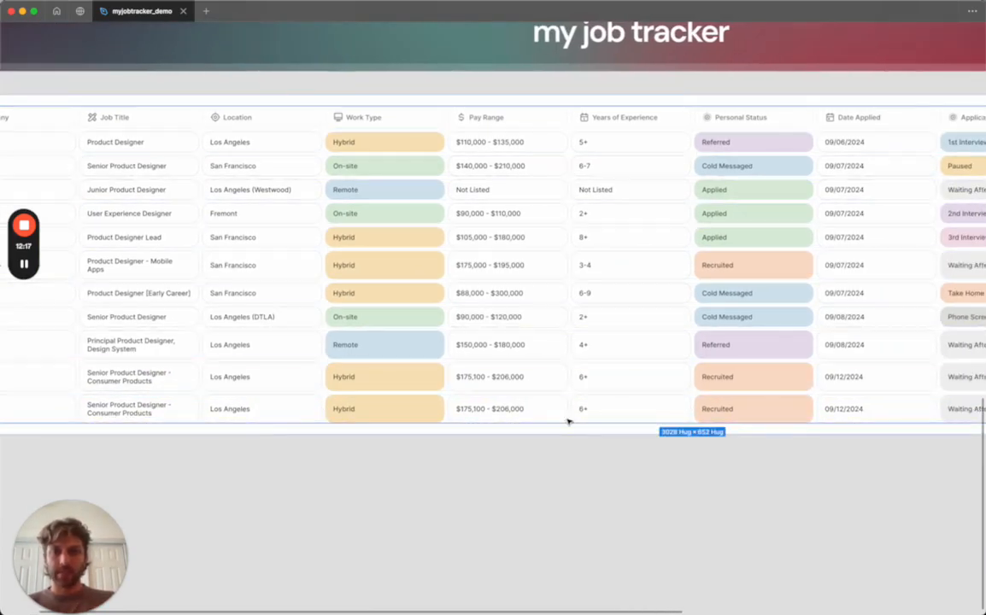
key("ctrl+z")
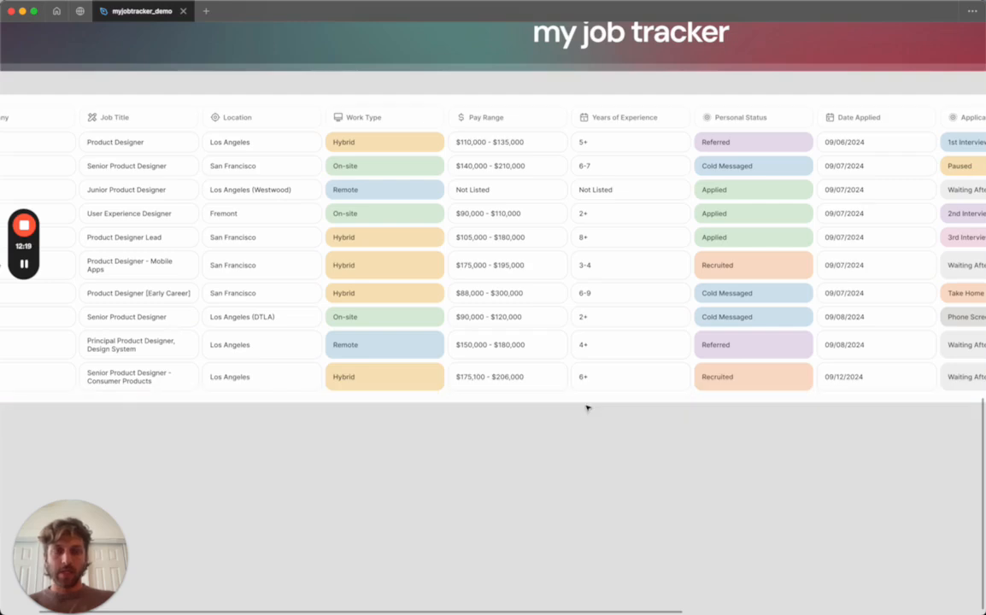
Examine the instructions frame above the job tracker.
left_click(24, 264)
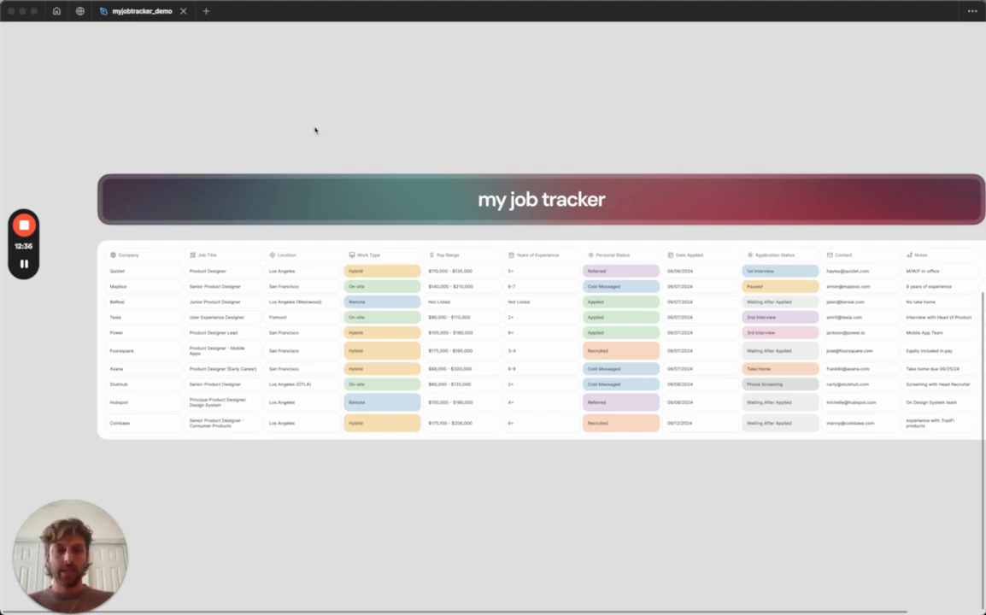
scroll(315, 130, "right", 2)
scroll(314, 130, "up", 2)
scroll(315, 130, "left", 2)
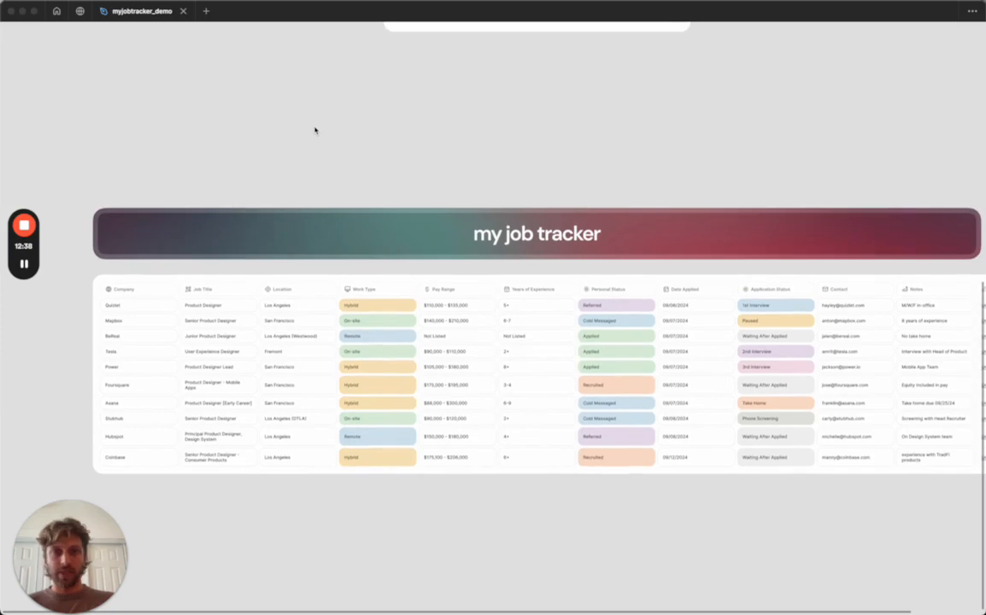
scroll(315, 130, "up", 10)
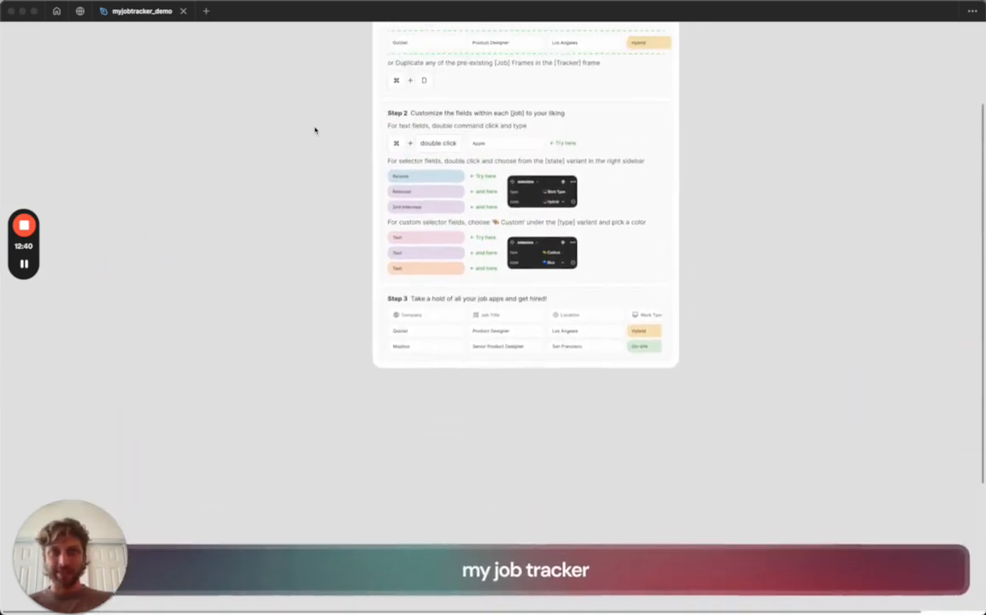
scroll(315, 130, "up", 1)
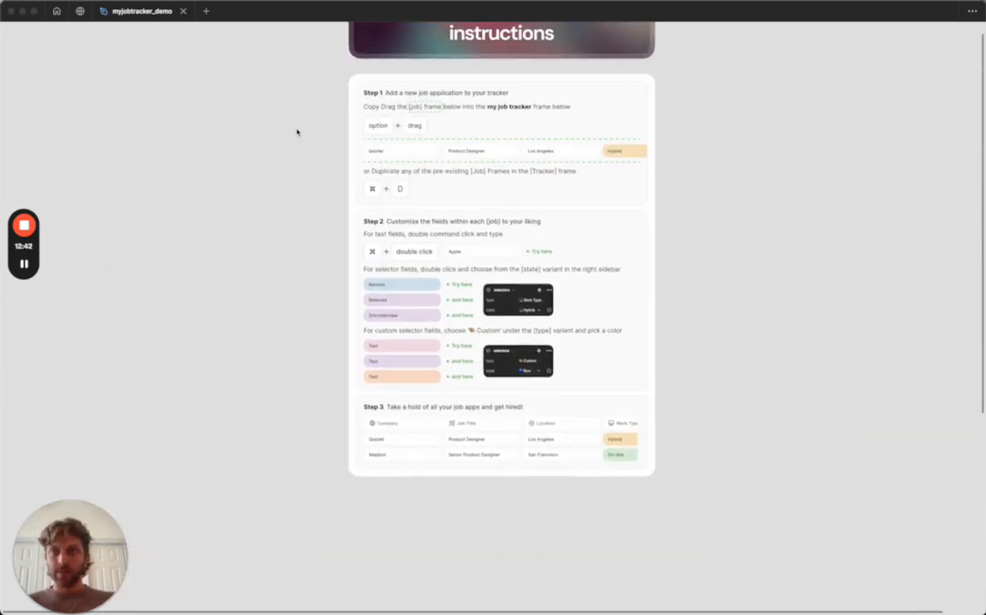